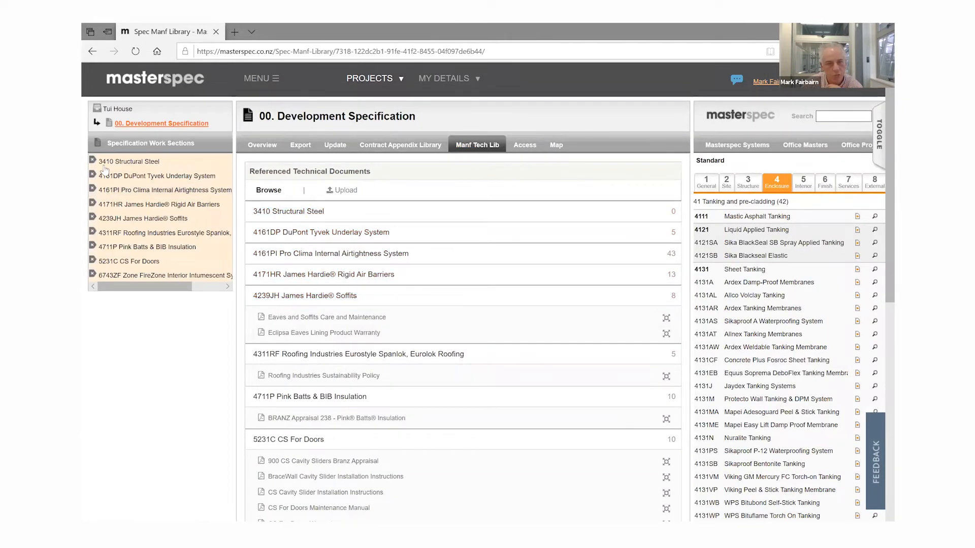
# Open the manufacturer's document library for section 4161DP DuPont Tyvek Underlay System and preview the FlexWrap NF PDF.
pyautogui.moveTo(167, 181)
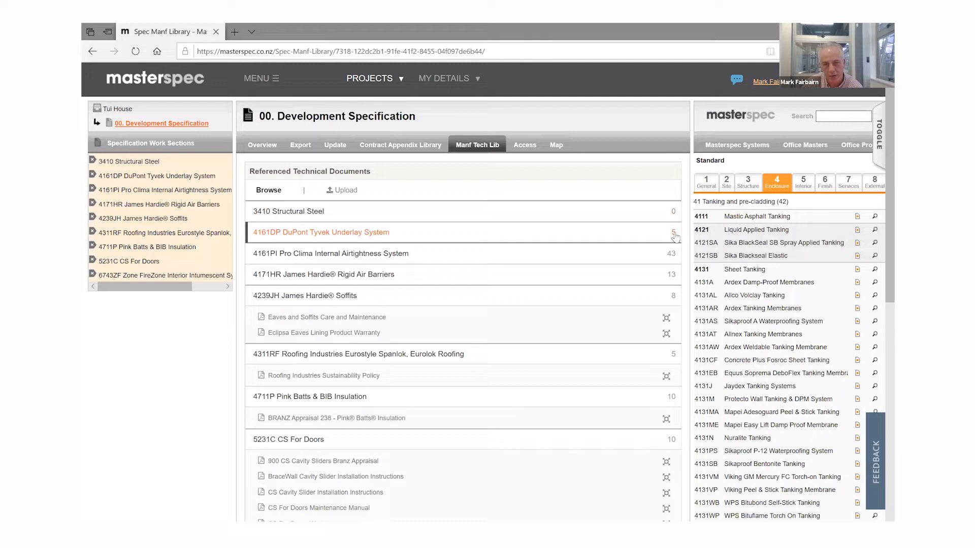
pyautogui.moveTo(675, 237)
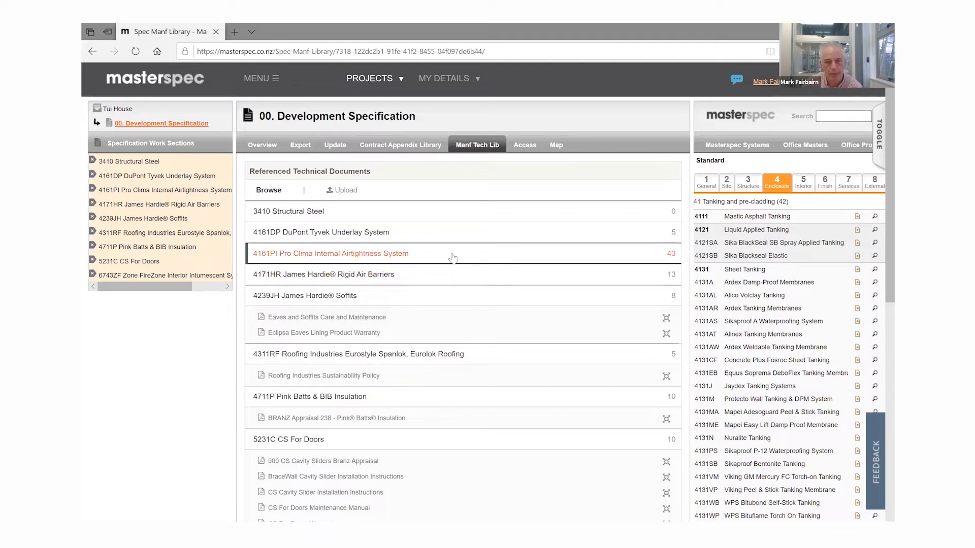
pyautogui.click(438, 233)
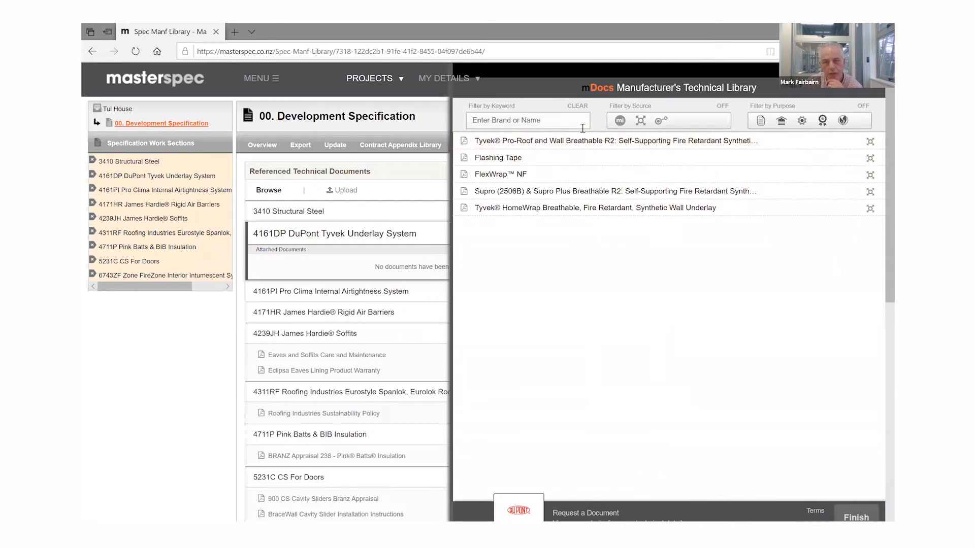
pyautogui.click(559, 181)
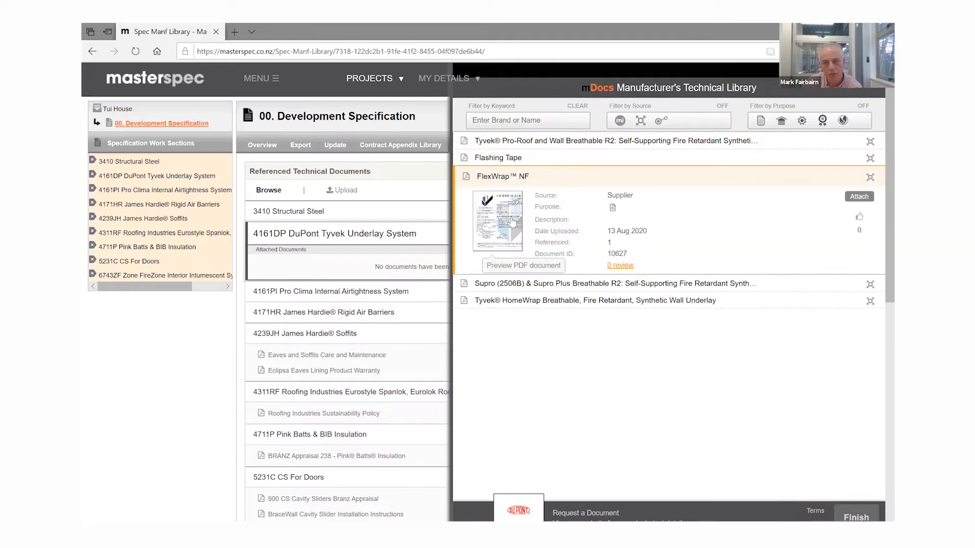
pyautogui.click(513, 221)
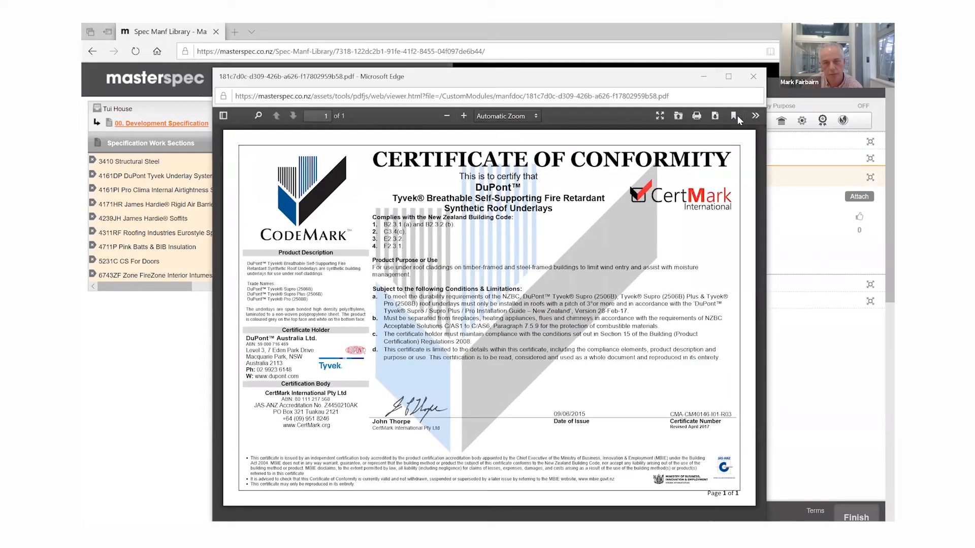
pyautogui.click(753, 77)
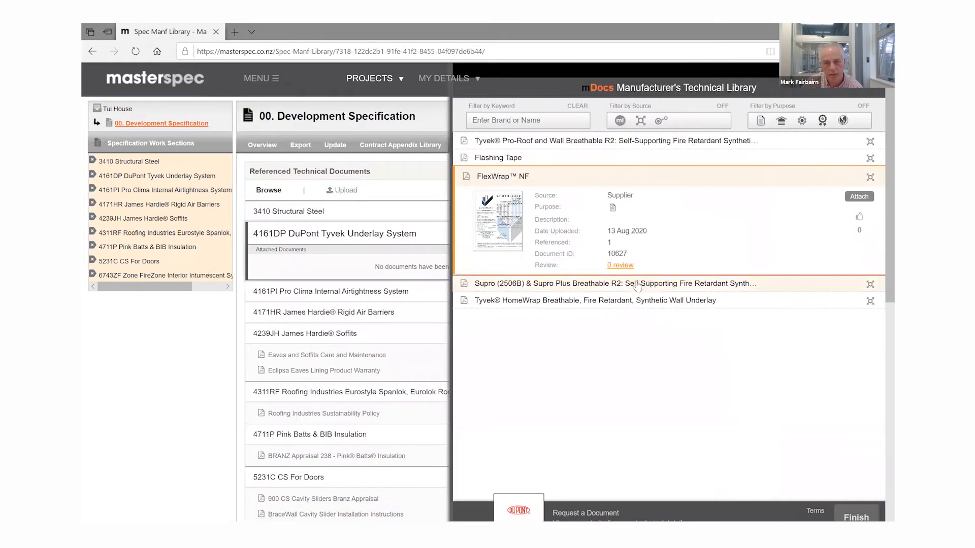
# Preview the Supro (2506B) & Supro Plus Breathable R2 document and attach it to the DuPont Tyvek section.
pyautogui.click(637, 285)
pyautogui.click(517, 258)
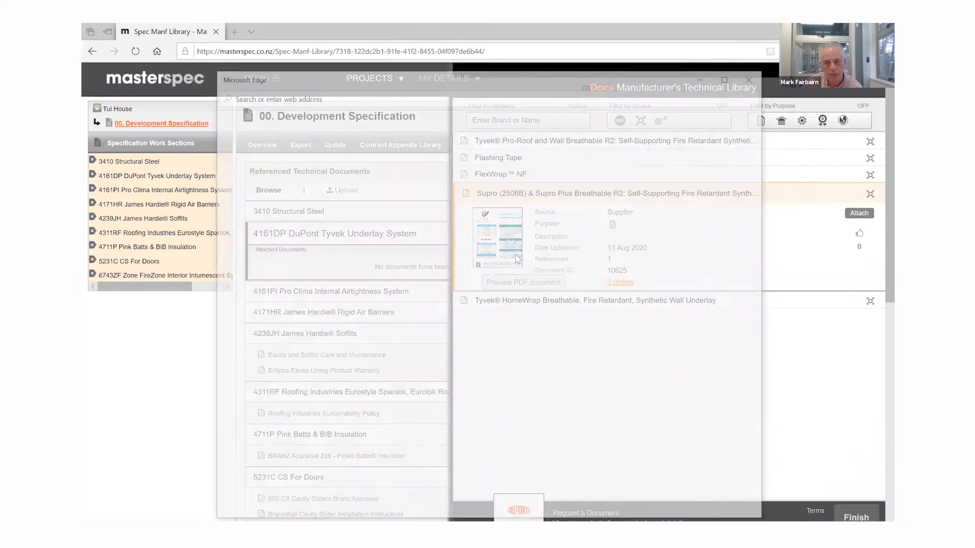
pyautogui.click(754, 77)
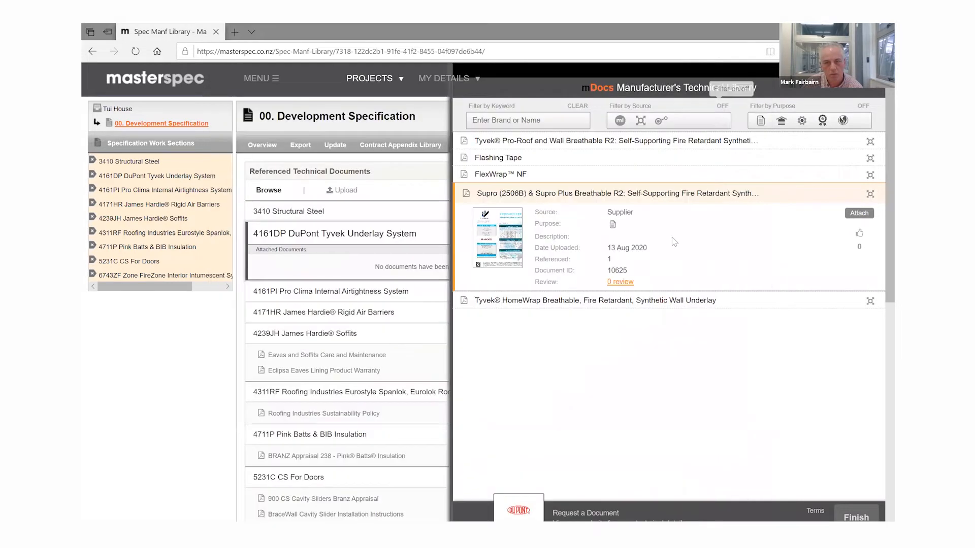
pyautogui.click(853, 214)
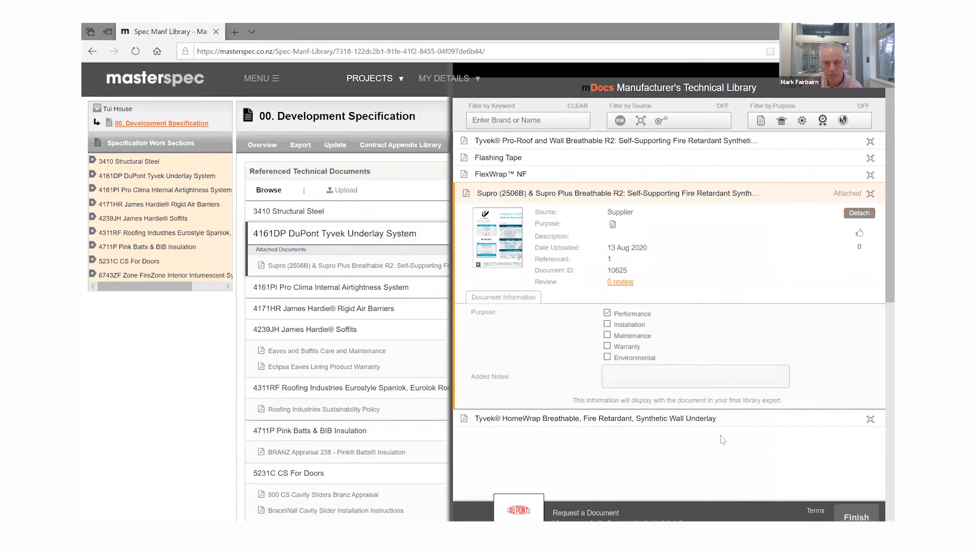
# Attach the Tyvek HomeWrap Breathable, Fire Retardant, Synthetic Wall Underlay document to the section and vote it up.
pyautogui.click(713, 424)
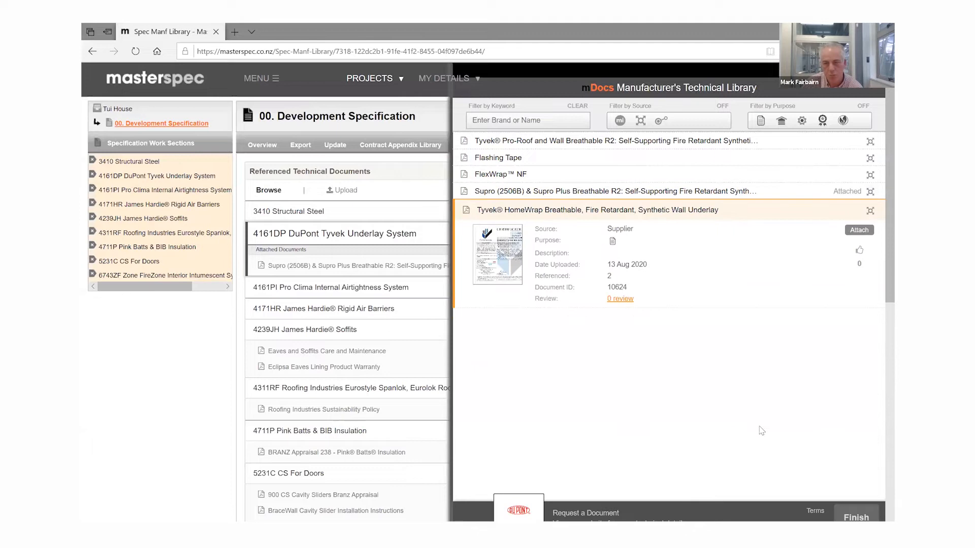
pyautogui.click(860, 230)
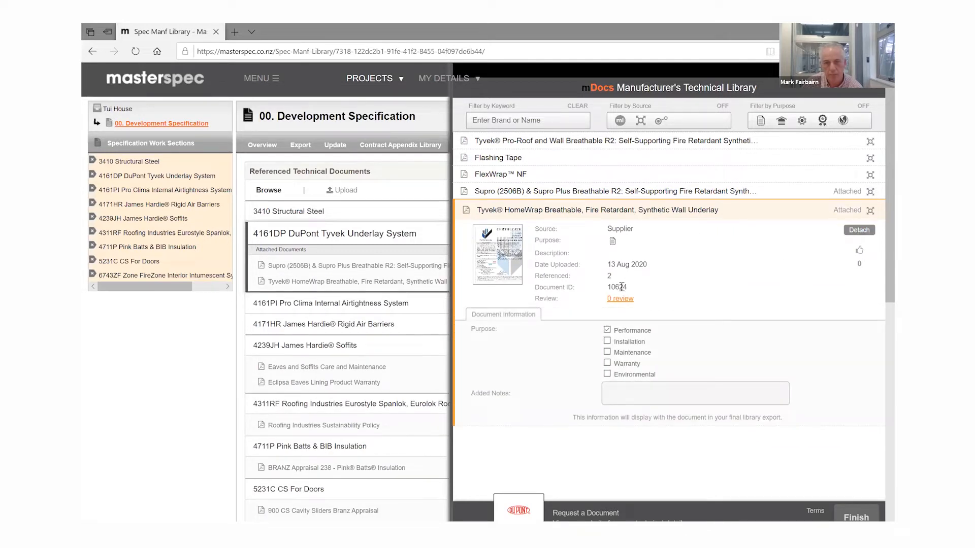
pyautogui.click(859, 251)
# Submit the review "Great doc" for the Tyvek HomeWrap document and finish the section's document selection.
pyautogui.click(624, 300)
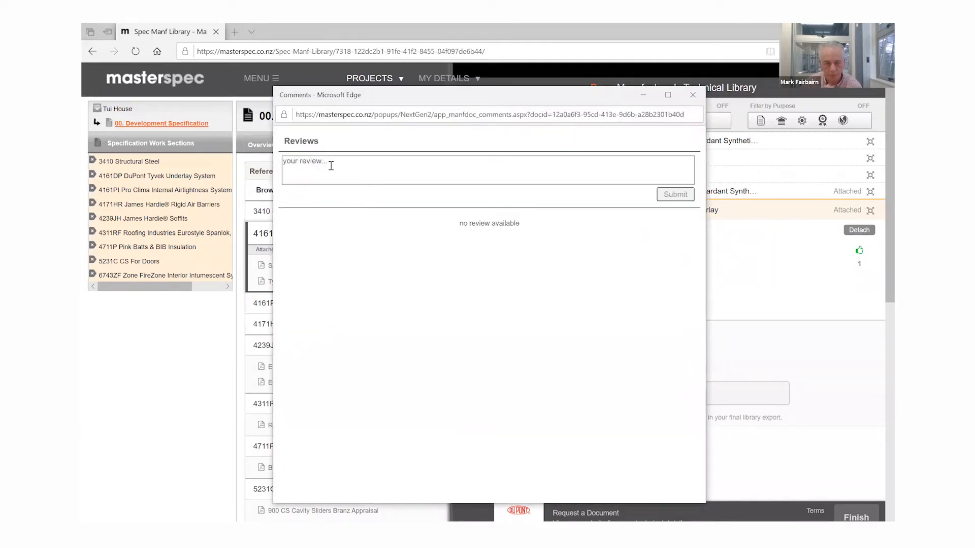
pyautogui.write('G')
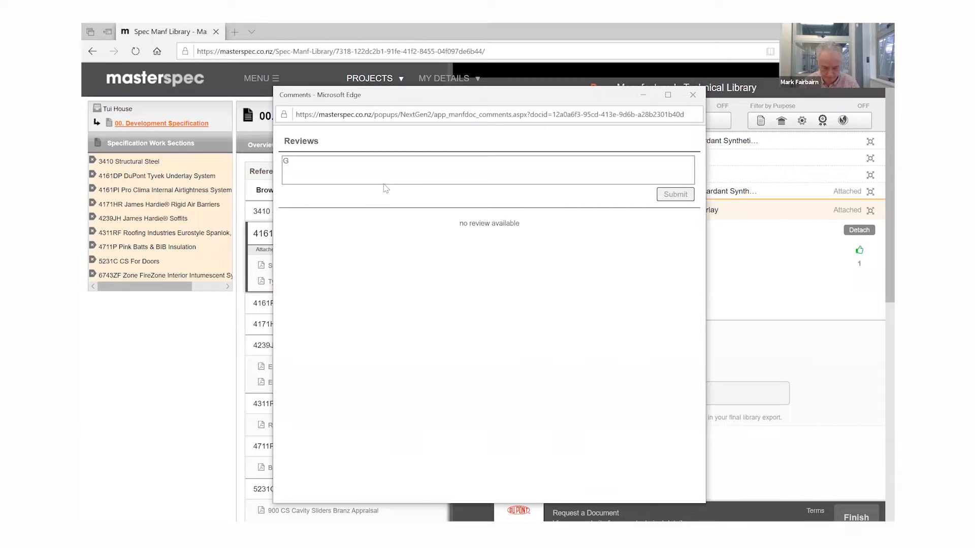
pyautogui.write('reat doc')
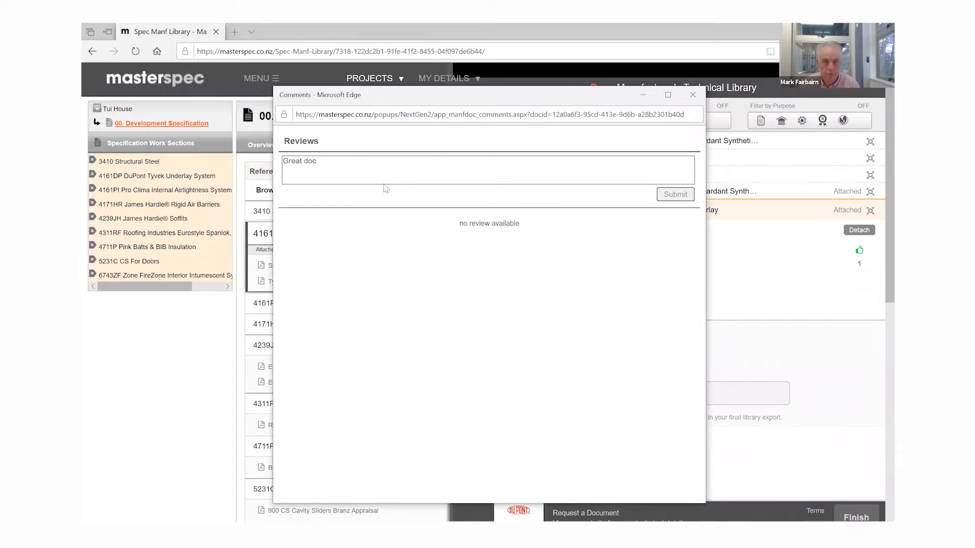
pyautogui.click(672, 195)
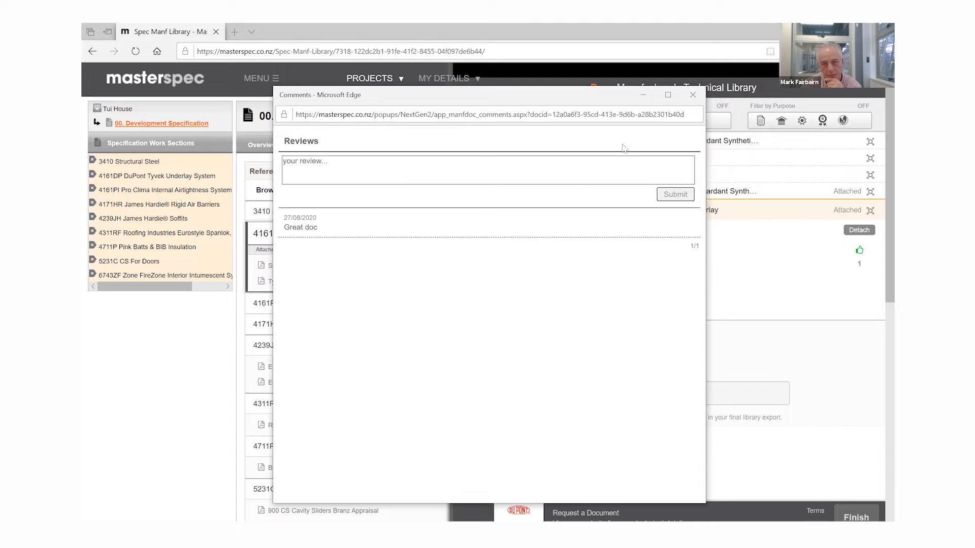
pyautogui.click(694, 96)
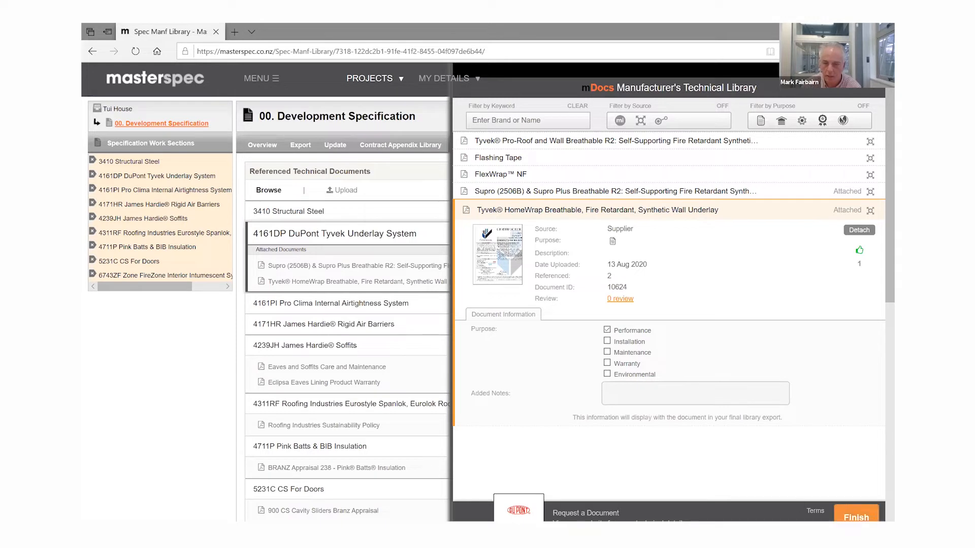
pyautogui.click(856, 516)
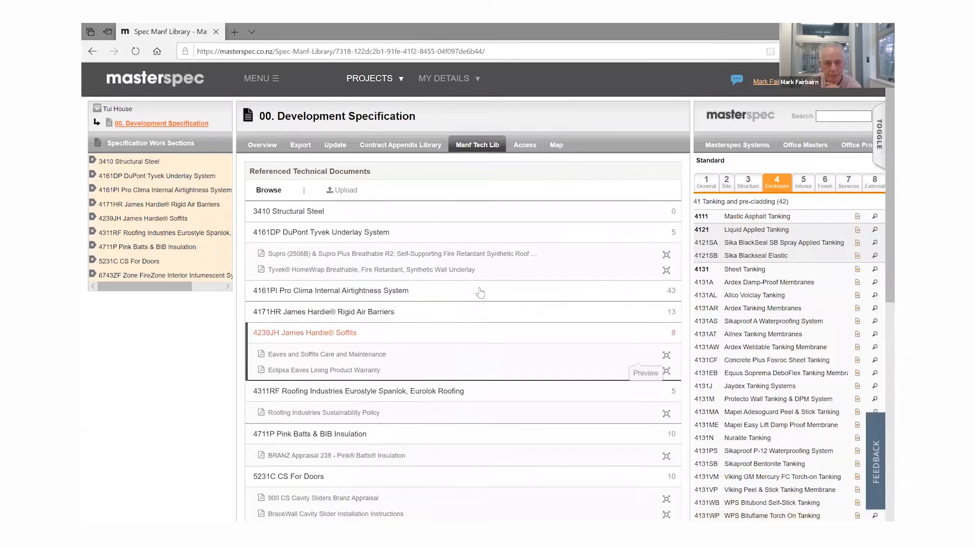
# Open the document library for section 4161PI Pro Clima Internal Airtightness System and filter it by the keyword "intell".
pyautogui.click(373, 293)
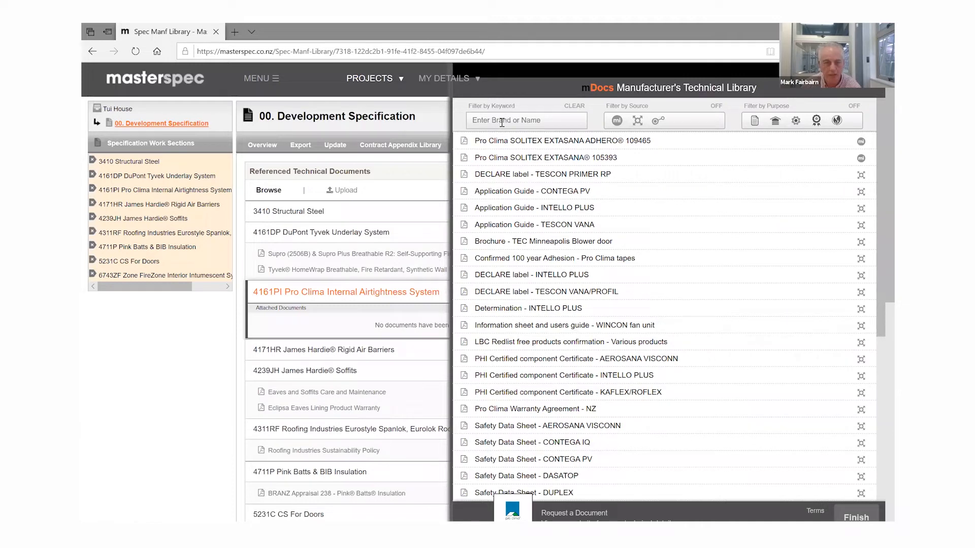
pyautogui.scroll(-4, 506, 125)
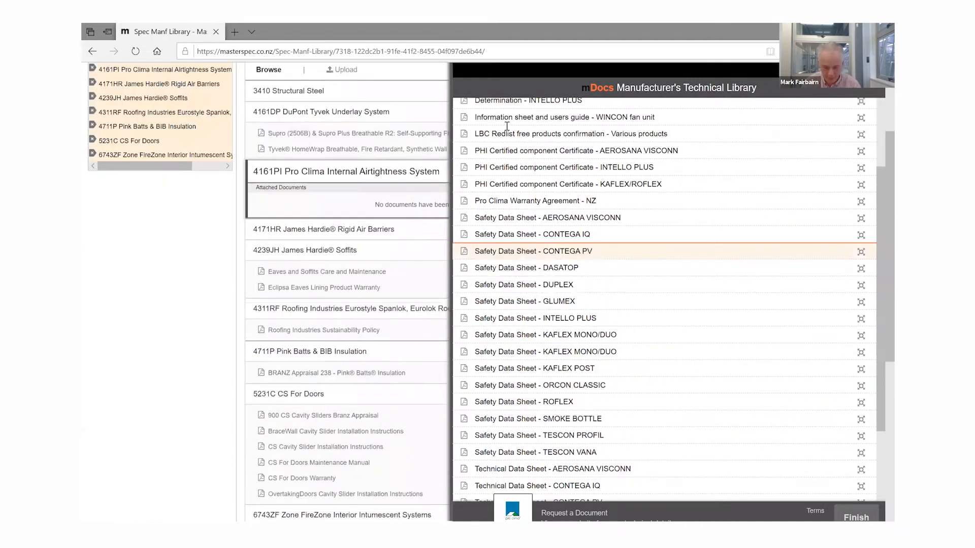
pyautogui.scroll(5, 506, 126)
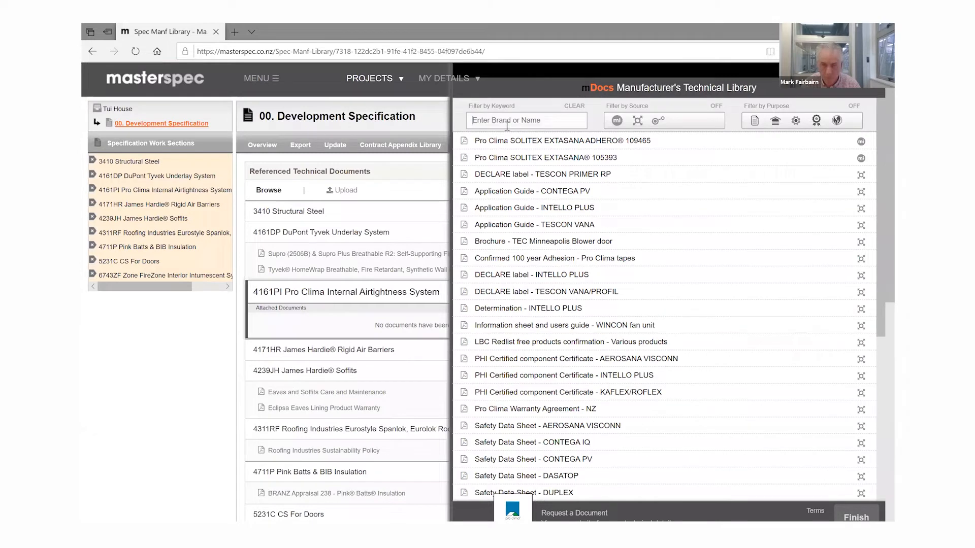
pyautogui.write('intell')
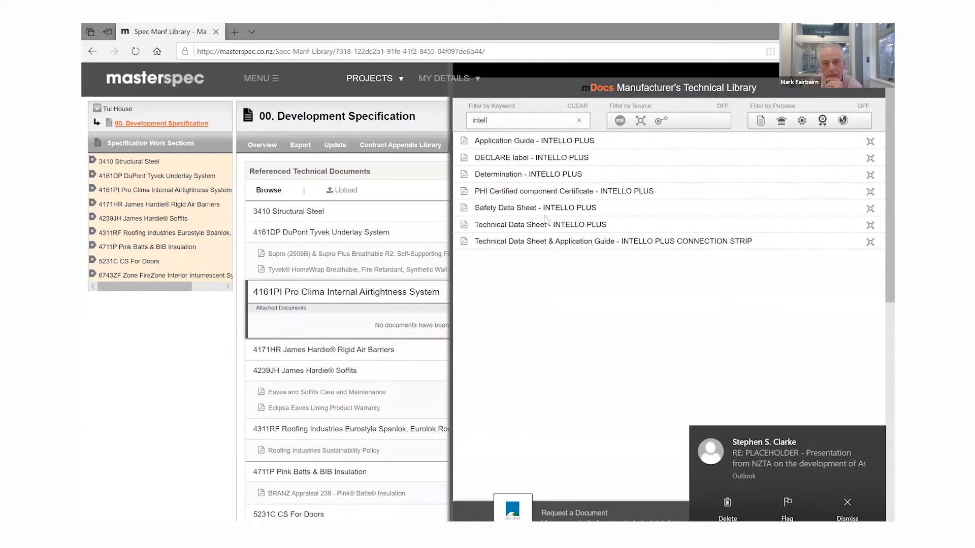
# Preview the Safety Data Sheet - INTELLO PLUS PDF and attach it to the Pro Clima section.
pyautogui.click(544, 215)
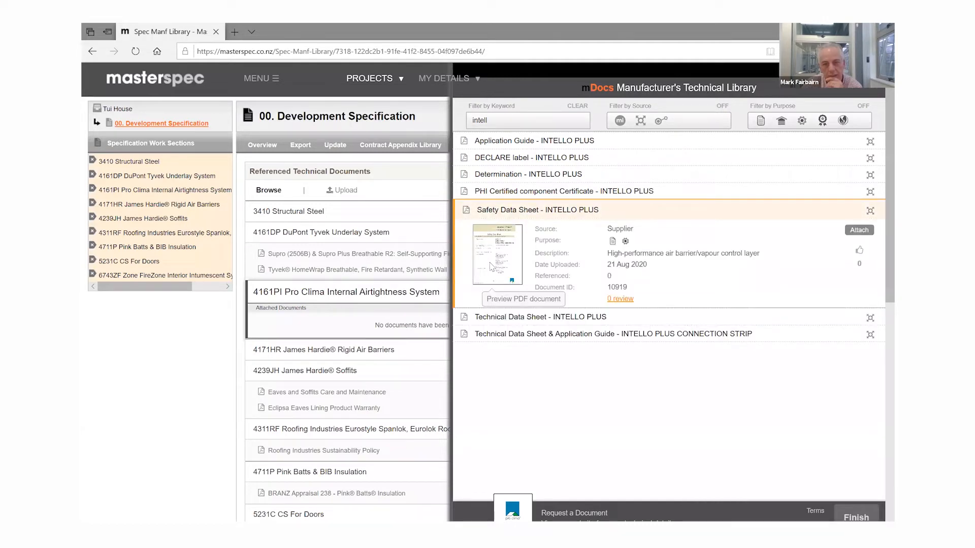
pyautogui.click(485, 260)
pyautogui.scroll(-5, 486, 262)
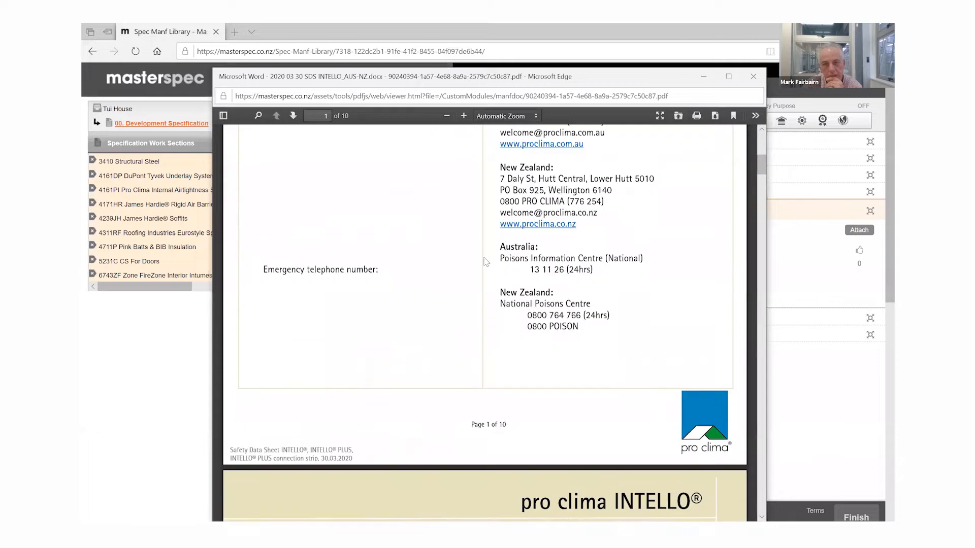
pyautogui.scroll(5, 486, 262)
pyautogui.click(751, 81)
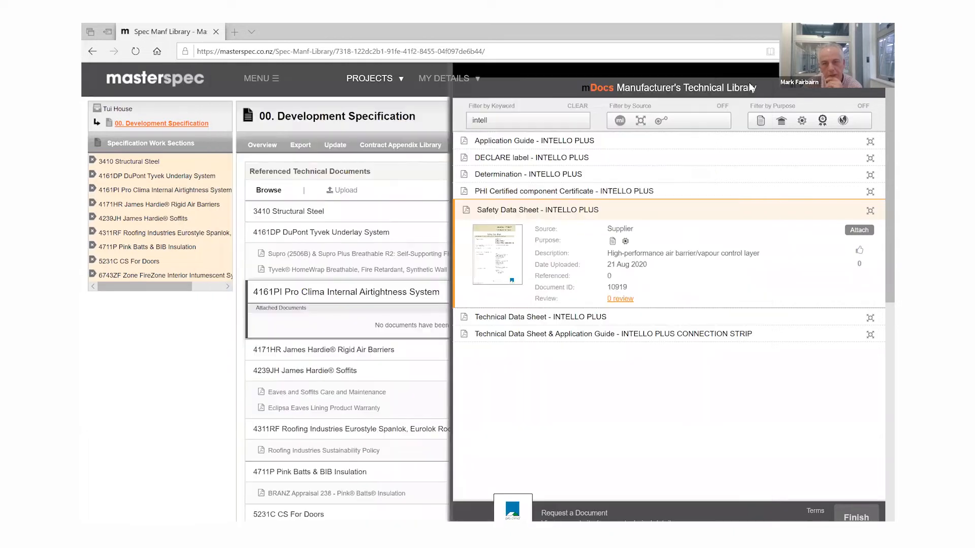
pyautogui.click(859, 230)
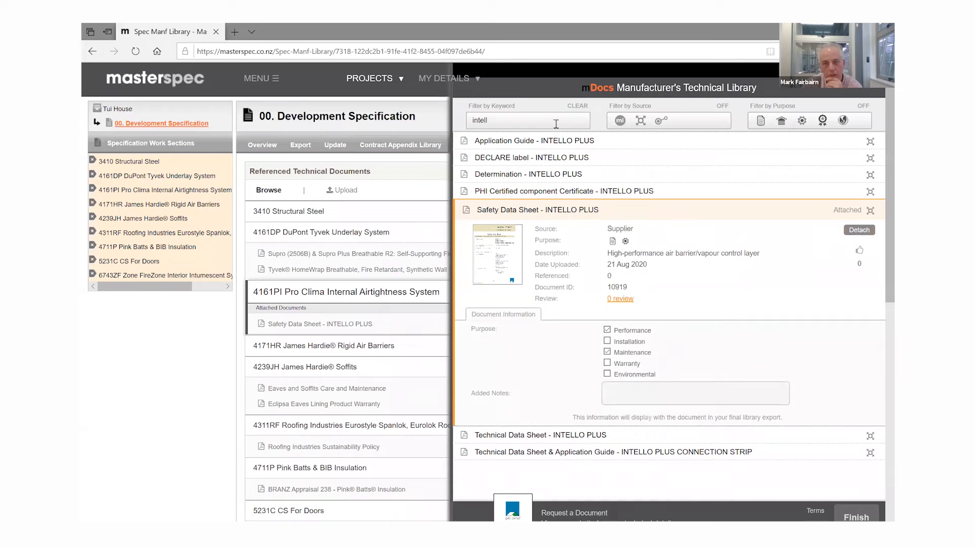
# Replace the keyword filter with the PTS source filter, and preview and attach the Pro Clima SOLITEX EXTASANA ADHERO document.
pyautogui.click(575, 109)
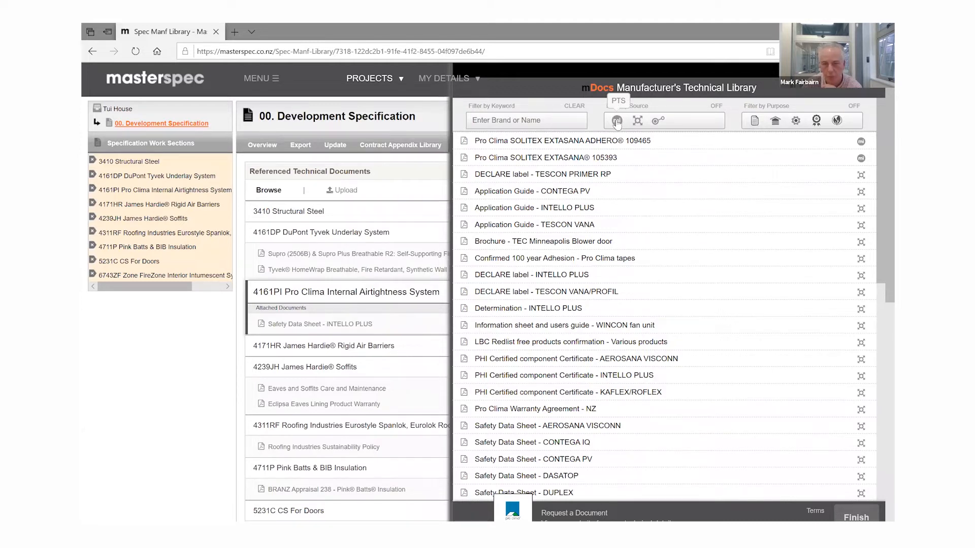
pyautogui.click(617, 122)
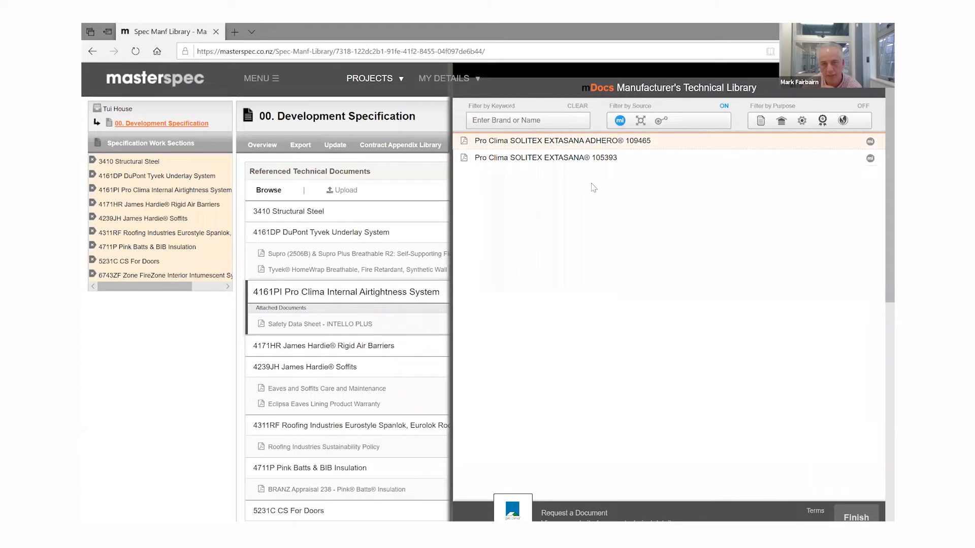
pyautogui.click(557, 141)
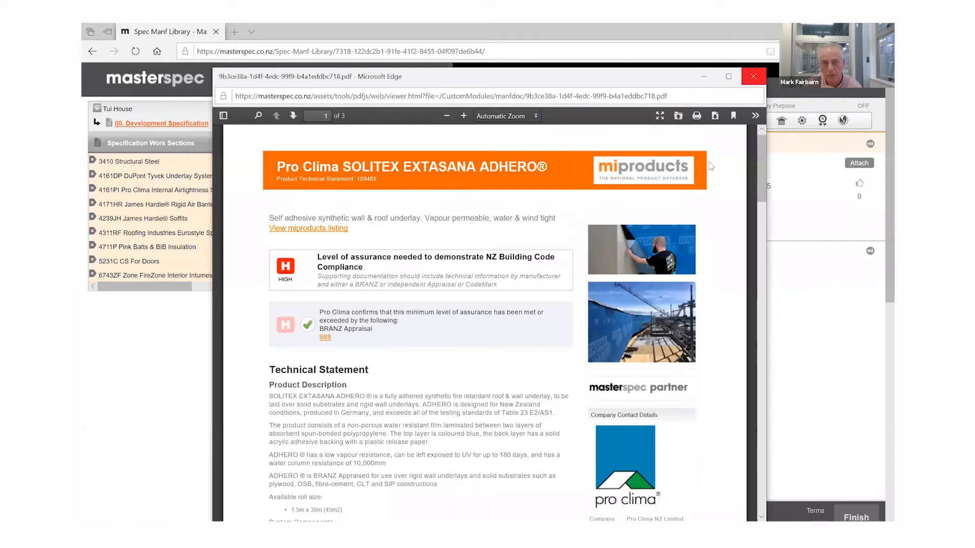
pyautogui.click(752, 77)
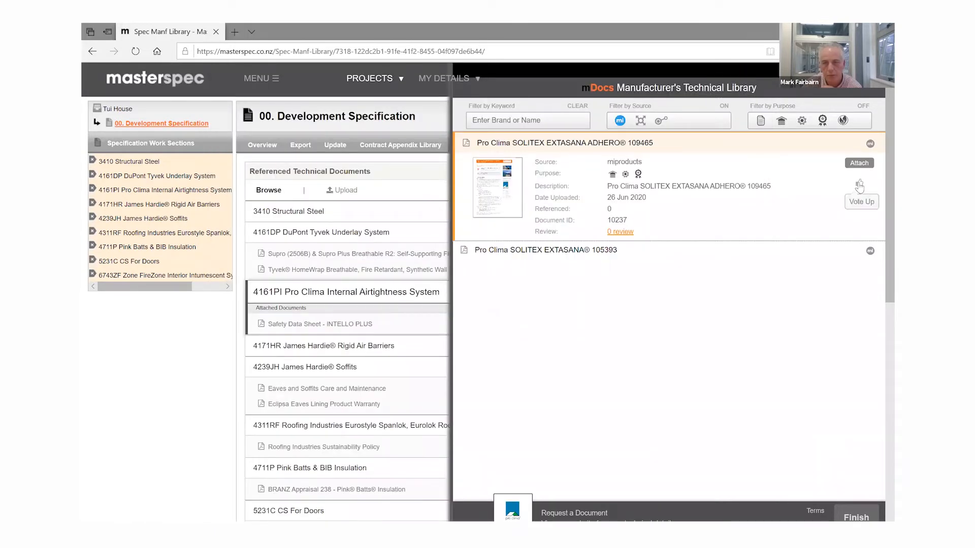
pyautogui.click(859, 163)
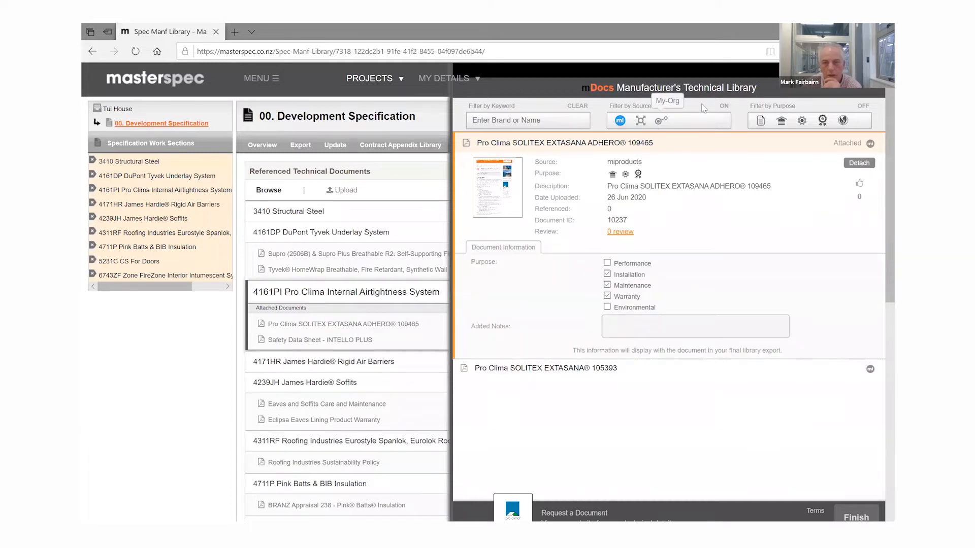
# Filter by Warranty purpose instead of PTS source, attach Pro Clima Warranty Agreement - NZ, and restore the full document list.
pyautogui.click(618, 124)
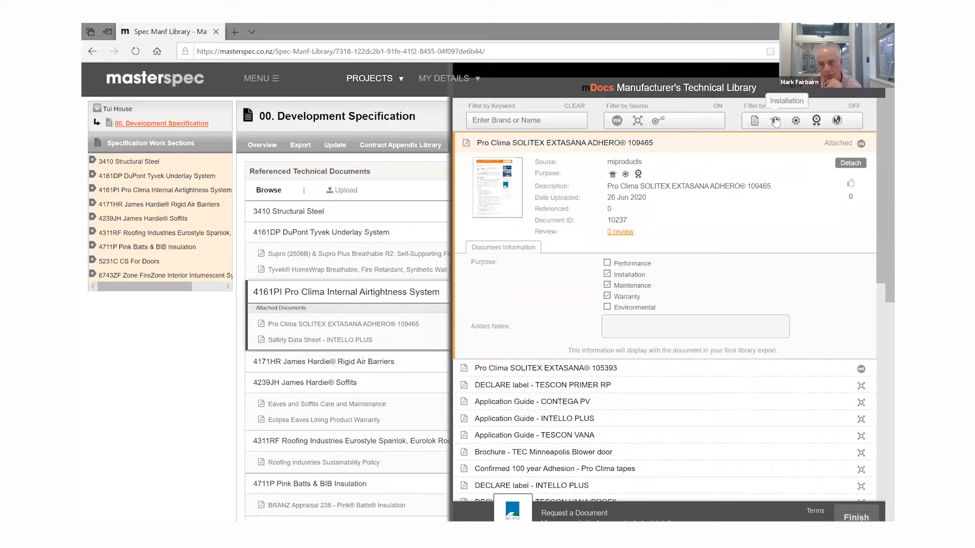
pyautogui.click(817, 122)
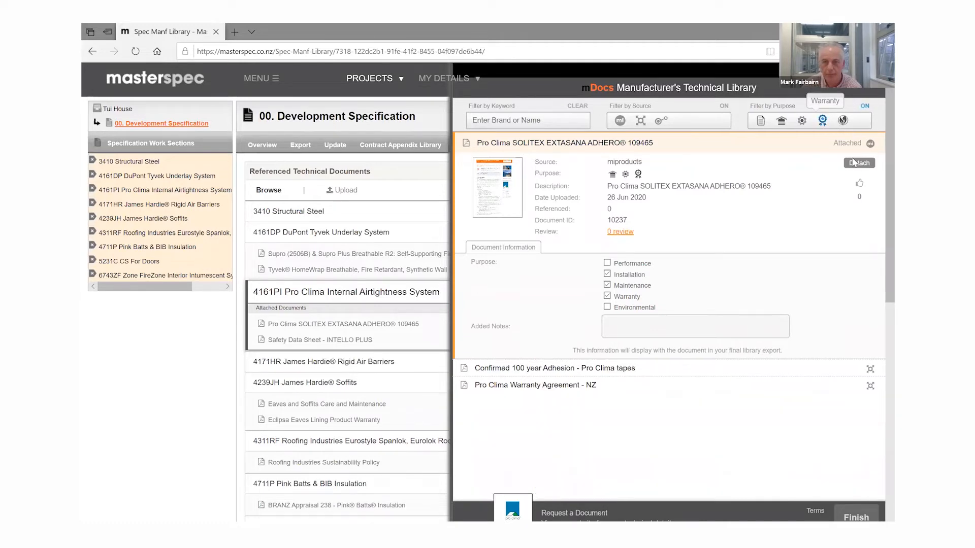
pyautogui.click(541, 389)
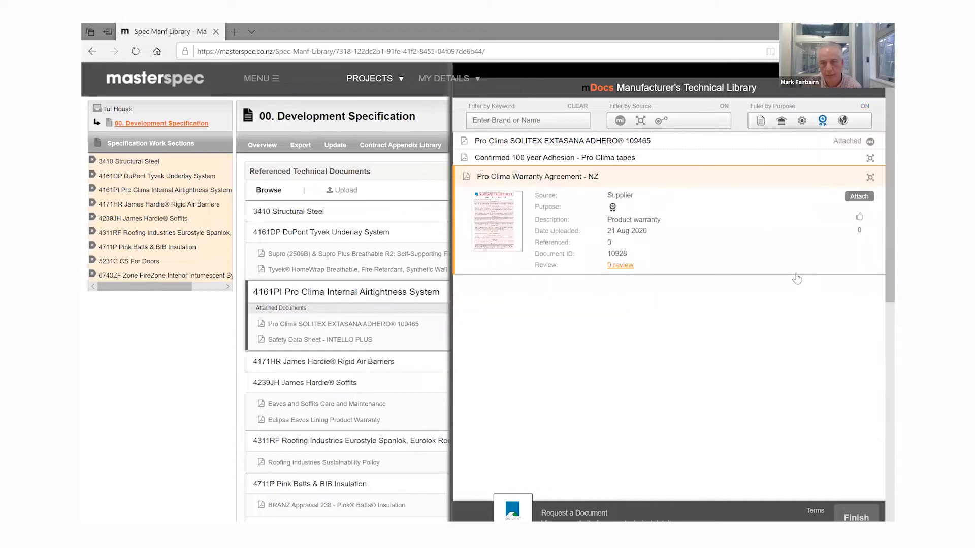
pyautogui.click(859, 196)
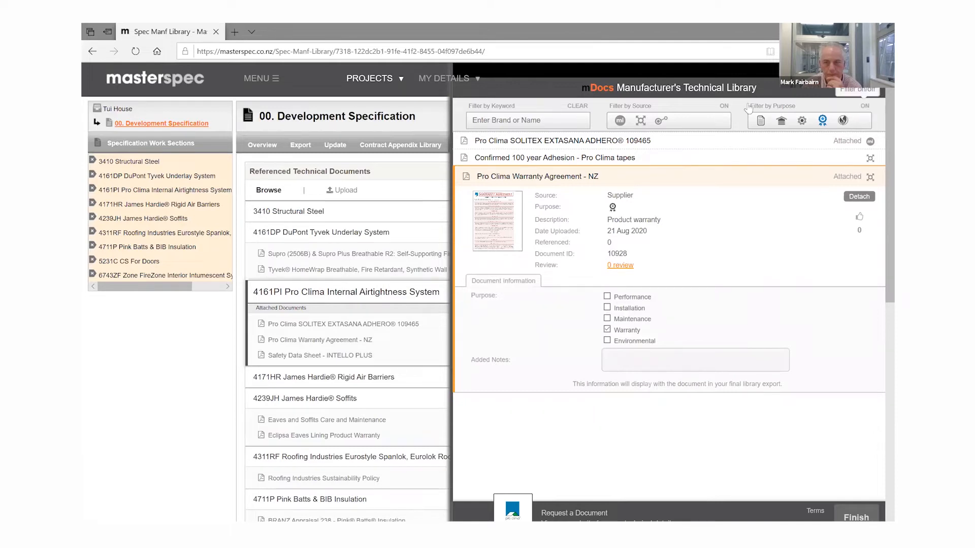
pyautogui.click(579, 111)
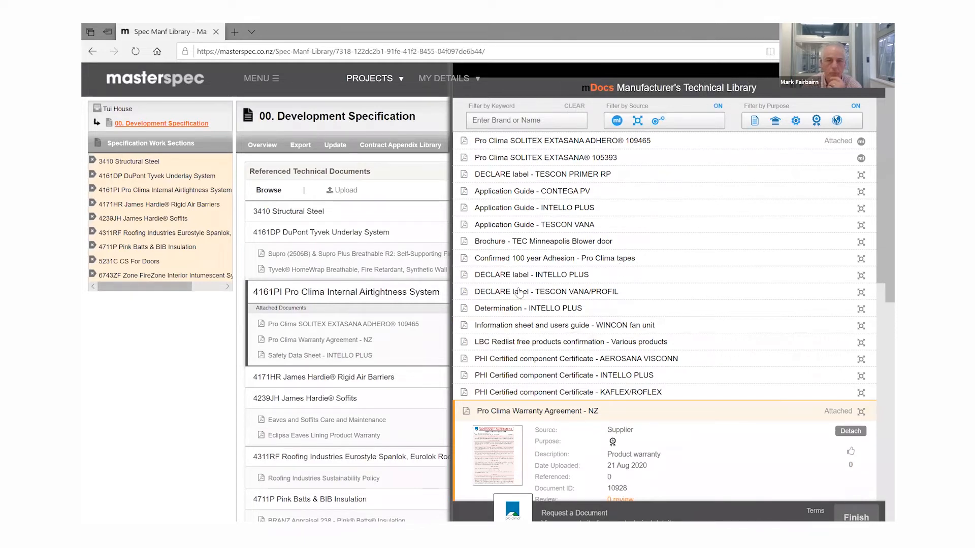
# Finish the Pro Clima attachments and open the document library for section 4171HR James Hardie Rigid Air Barriers.
pyautogui.click(855, 517)
pyautogui.click(304, 212)
pyautogui.click(301, 233)
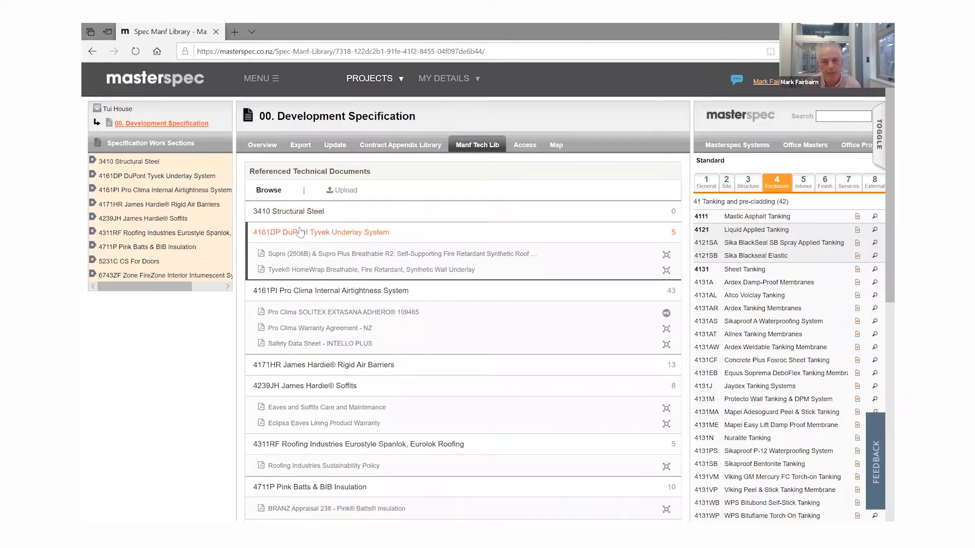
pyautogui.click(305, 212)
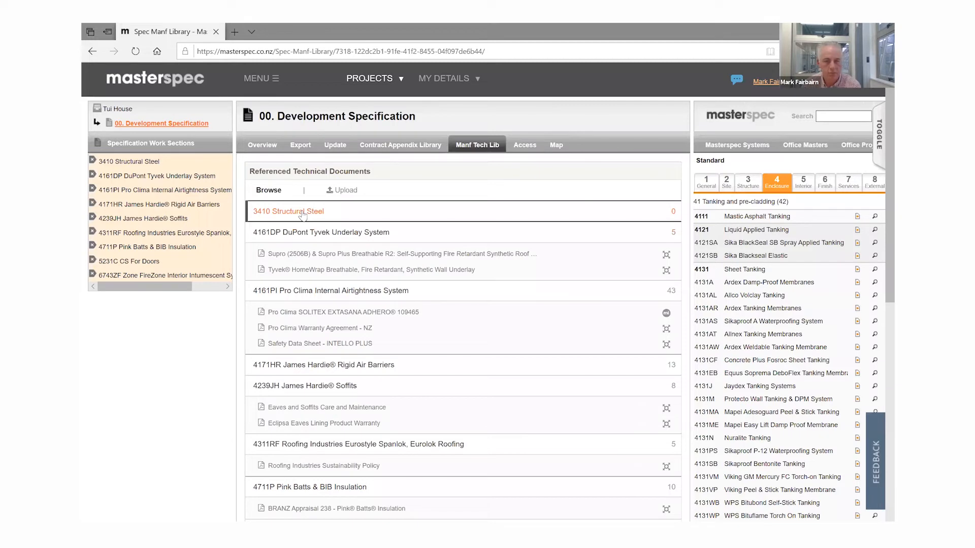
pyautogui.click(305, 235)
pyautogui.click(344, 313)
pyautogui.click(345, 366)
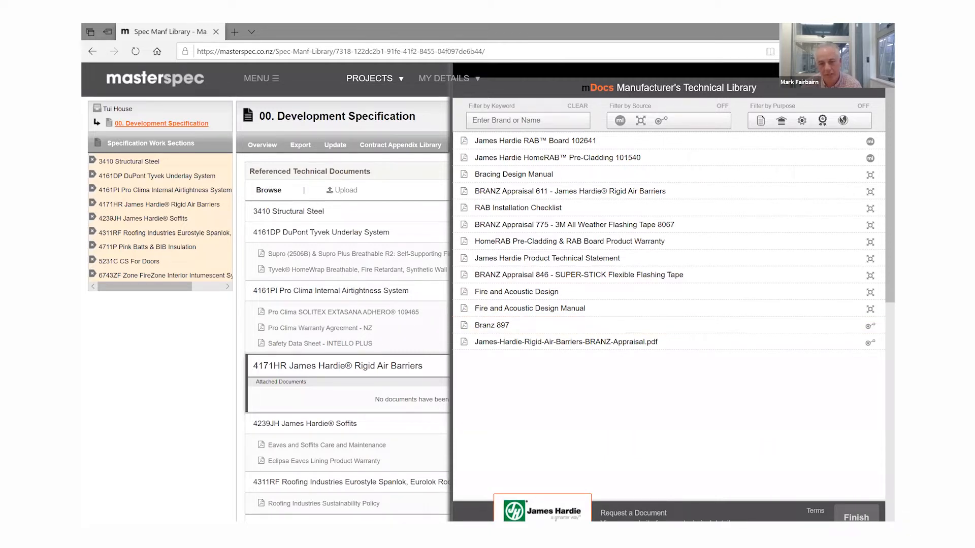
# View the Technical Literature page on the James Hardie website's industry professionals area, and return to the mDocs library.
pyautogui.click(555, 513)
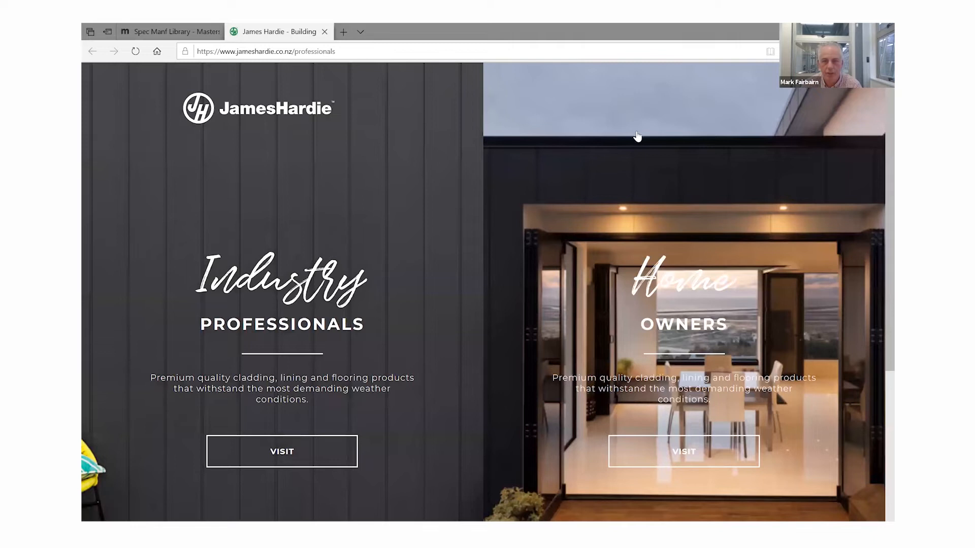
pyautogui.moveTo(632, 107)
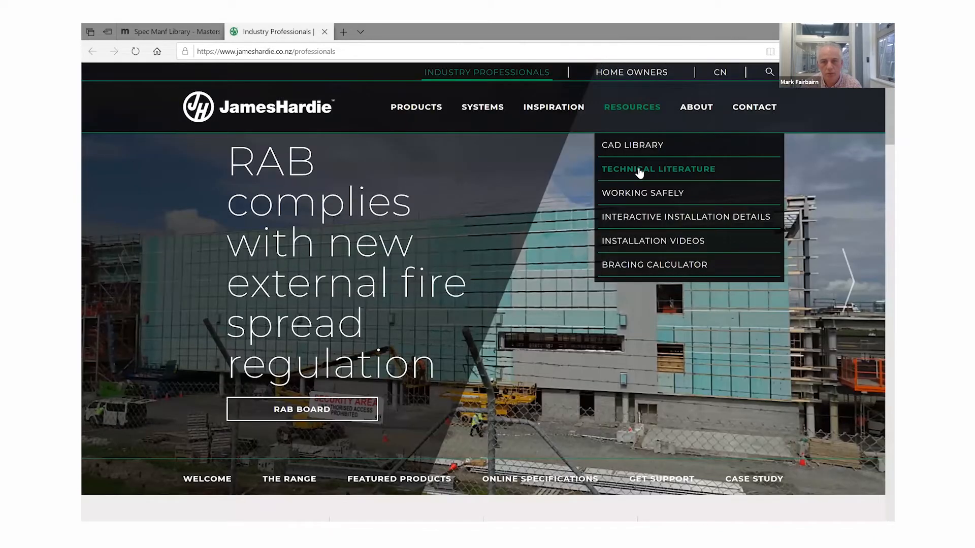
pyautogui.click(639, 173)
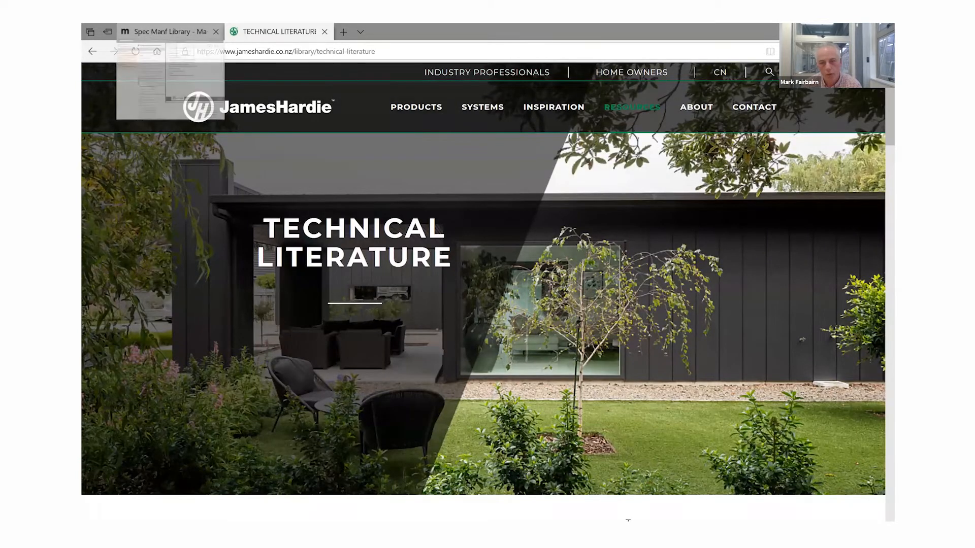
pyautogui.click(180, 34)
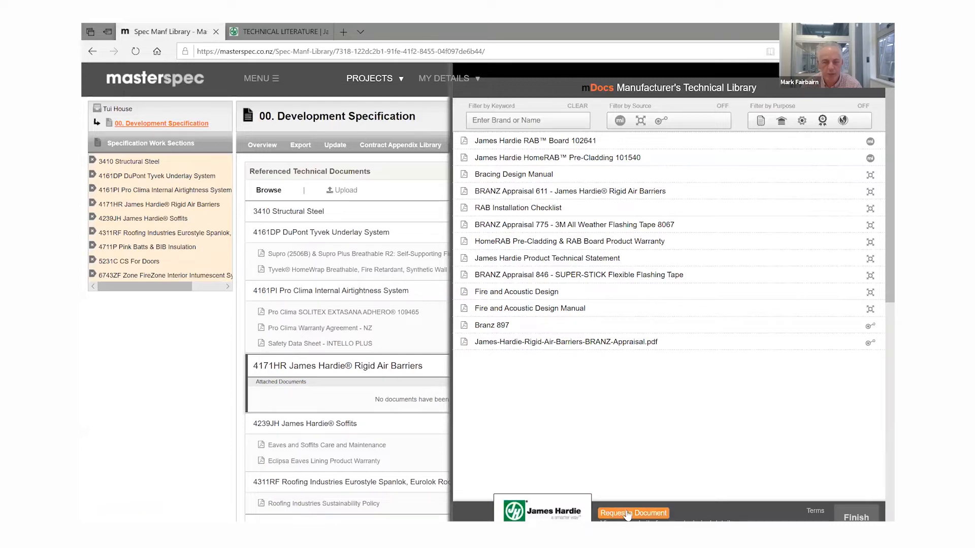
# Open the document request option for James Hardie, and close the mDocs library.
pyautogui.click(628, 514)
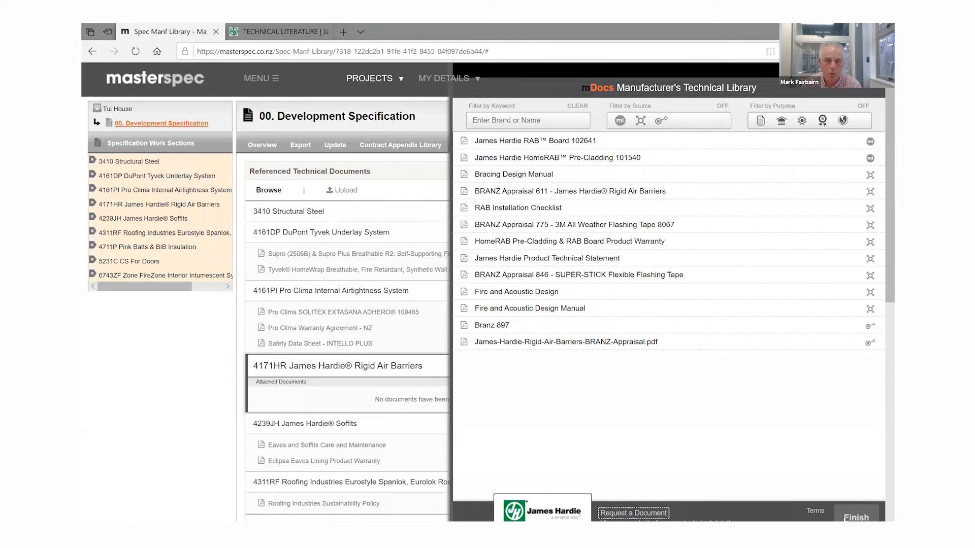
pyautogui.click(844, 518)
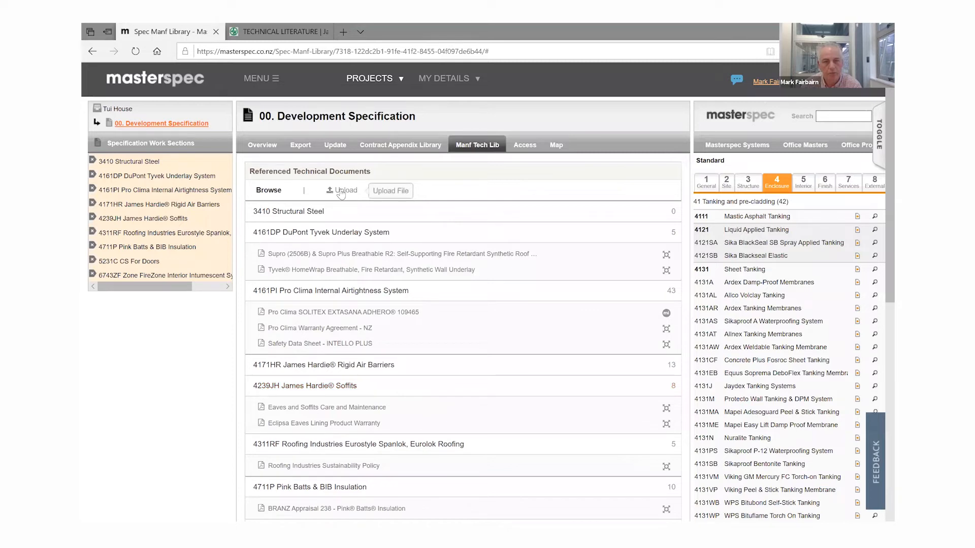
# Choose the RAB-Board-Product-Technical-Statement PDF for upload and assign it to work section 4171HR James Hardie Rigid Air Barriers.
pyautogui.click(341, 193)
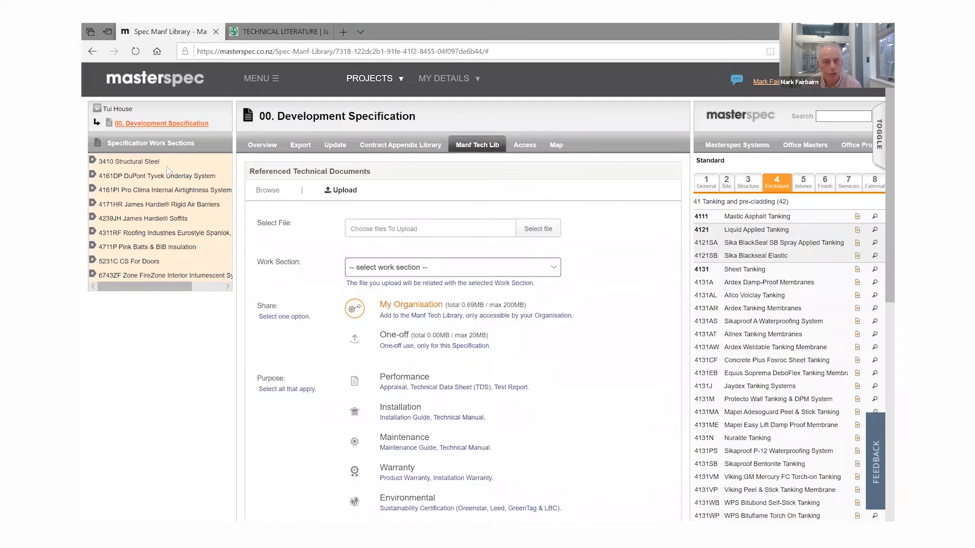
pyautogui.click(528, 229)
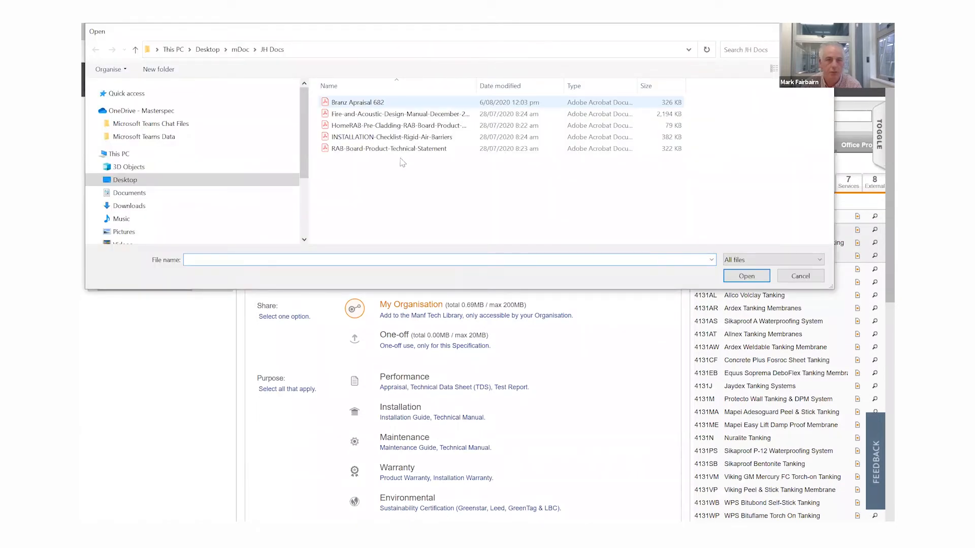
pyautogui.click(386, 150)
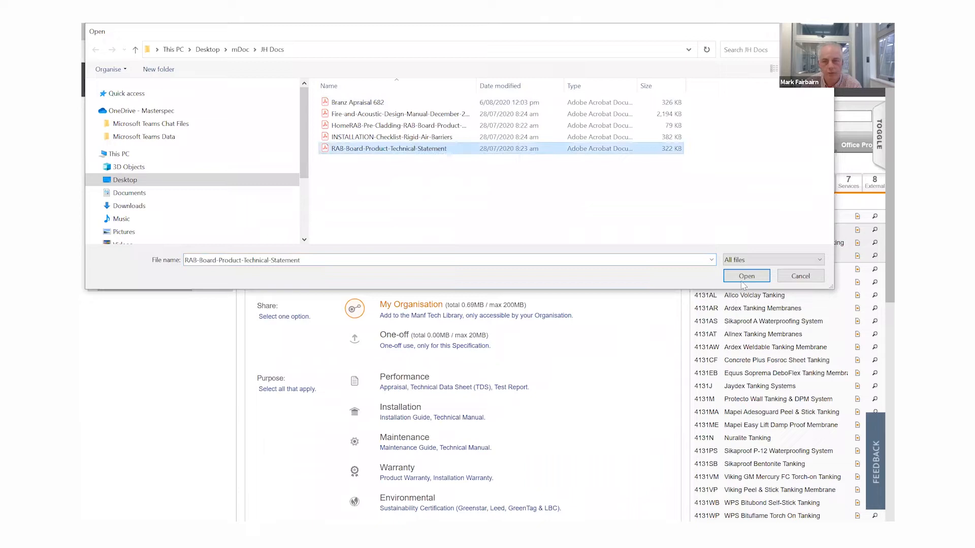
pyautogui.press('Return')
pyautogui.click(557, 313)
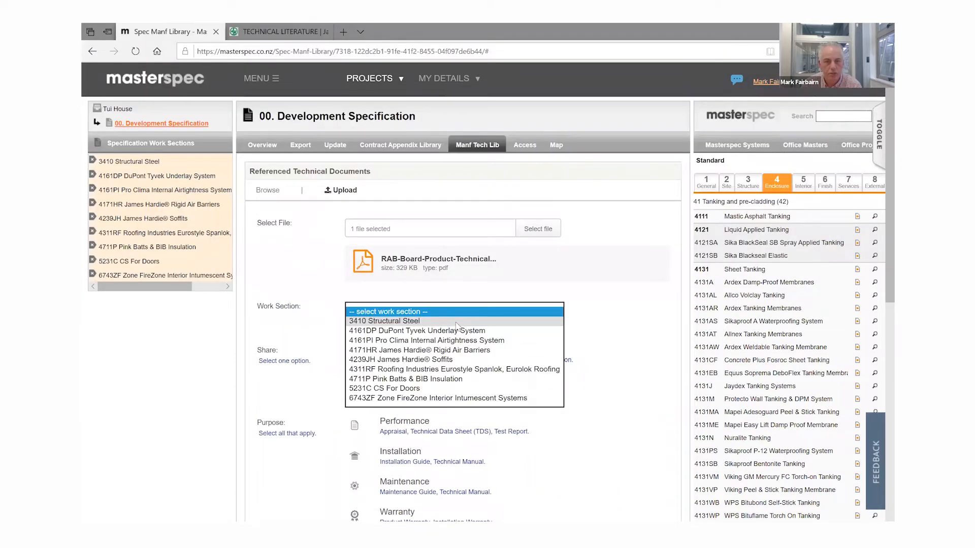
pyautogui.click(456, 322)
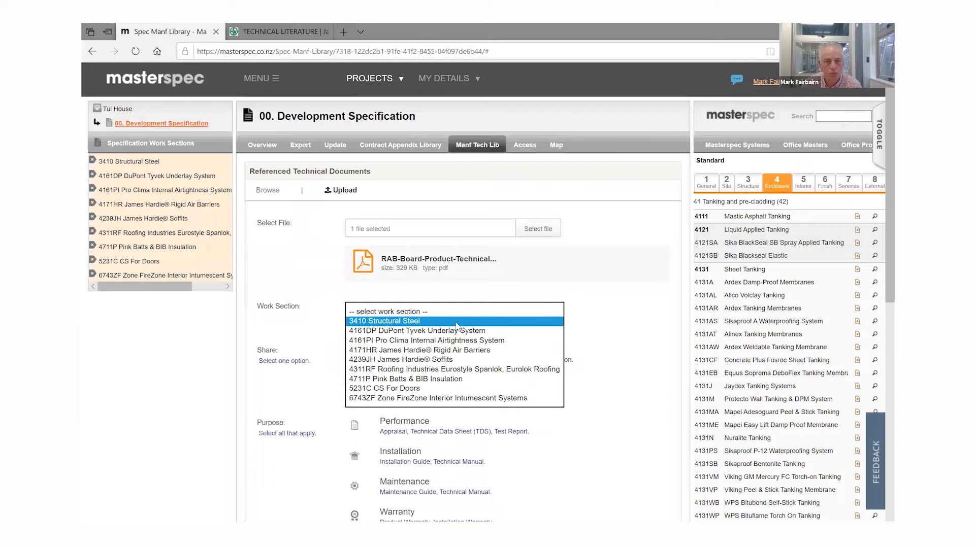
pyautogui.click(452, 350)
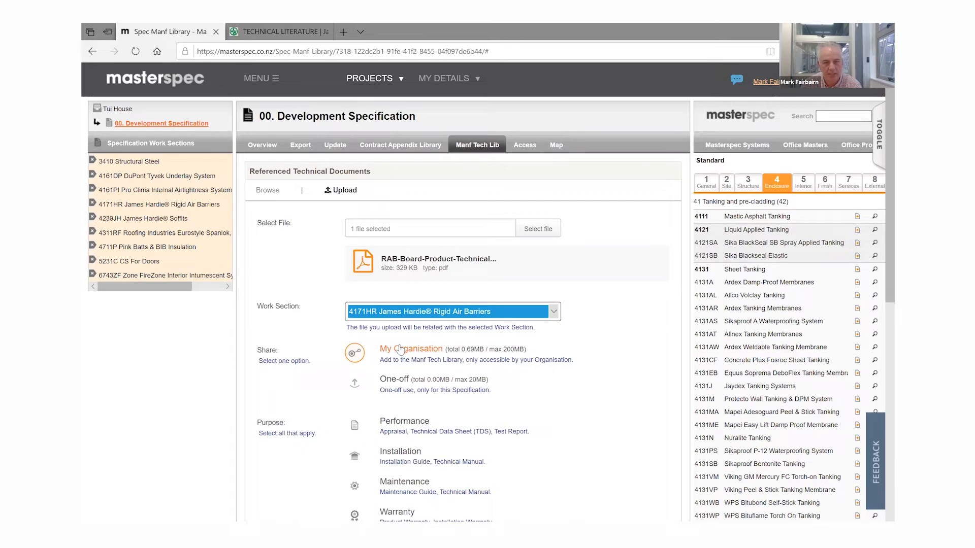
# Share the upload with My Organisation and mark its purposes as Performance and Installation.
pyautogui.click(390, 384)
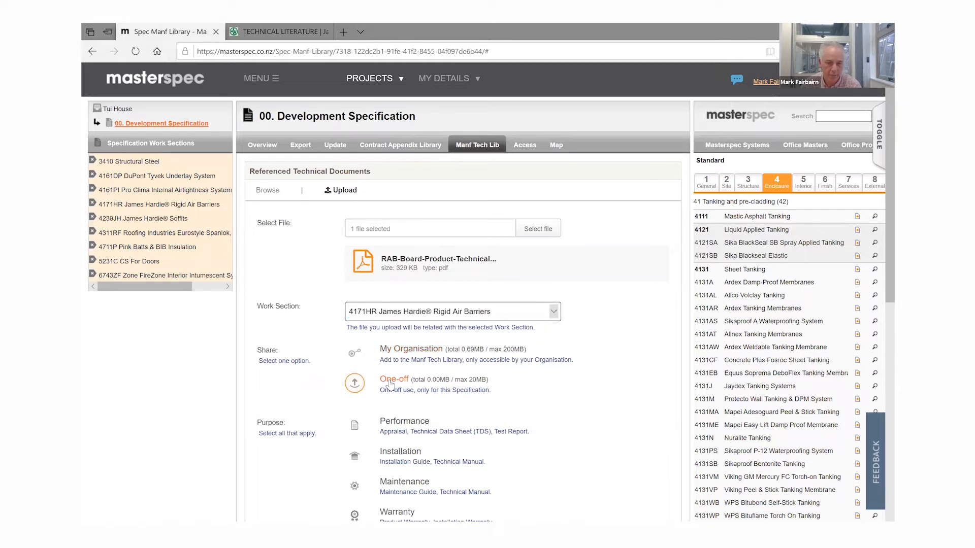
pyautogui.click(399, 353)
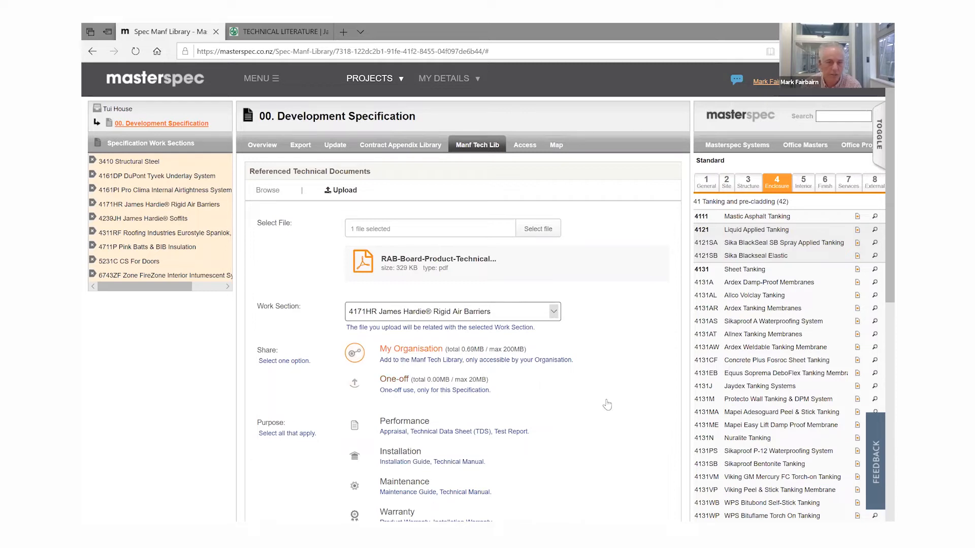
pyautogui.scroll(-3, 442, 305)
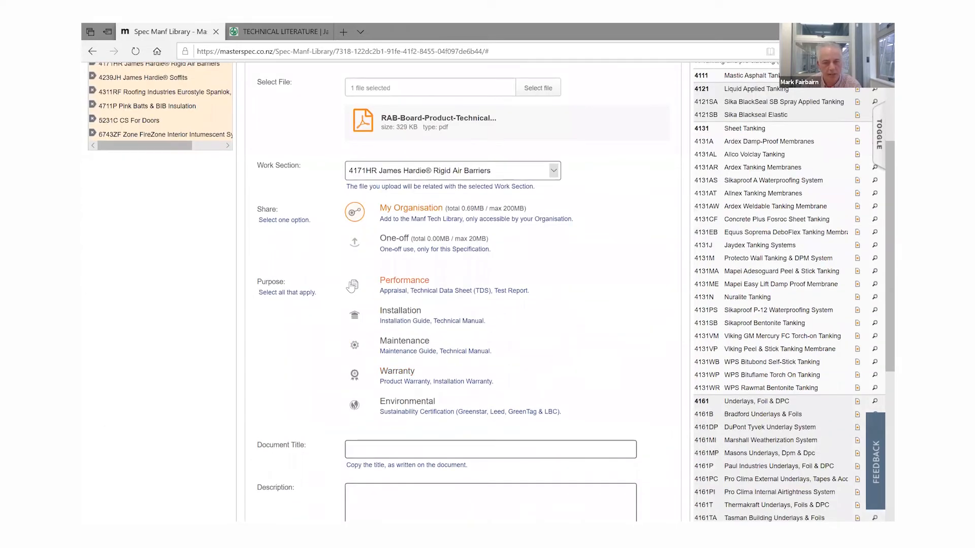
pyautogui.click(355, 287)
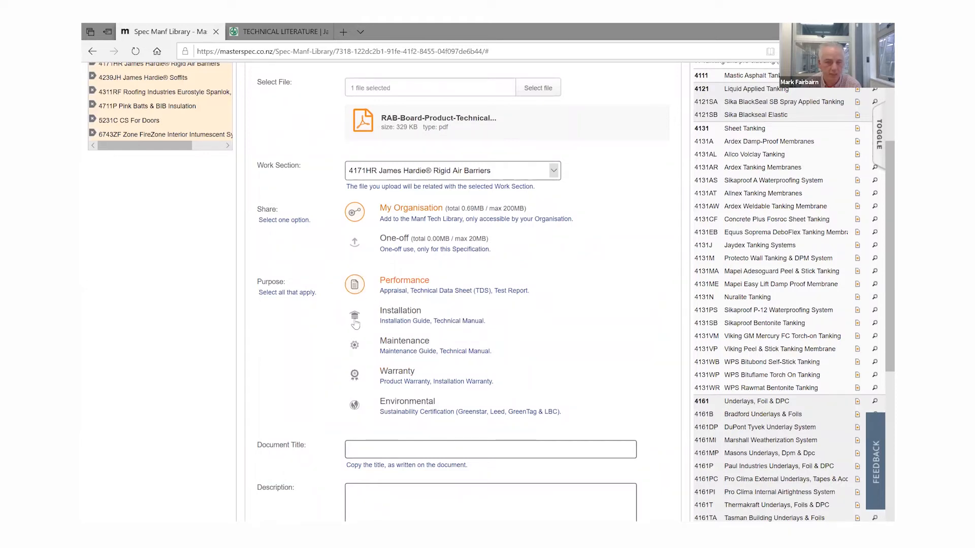
# Title the document "RaB Board", enter "Version1.1" as its description, and submit the upload.
pyautogui.click(380, 447)
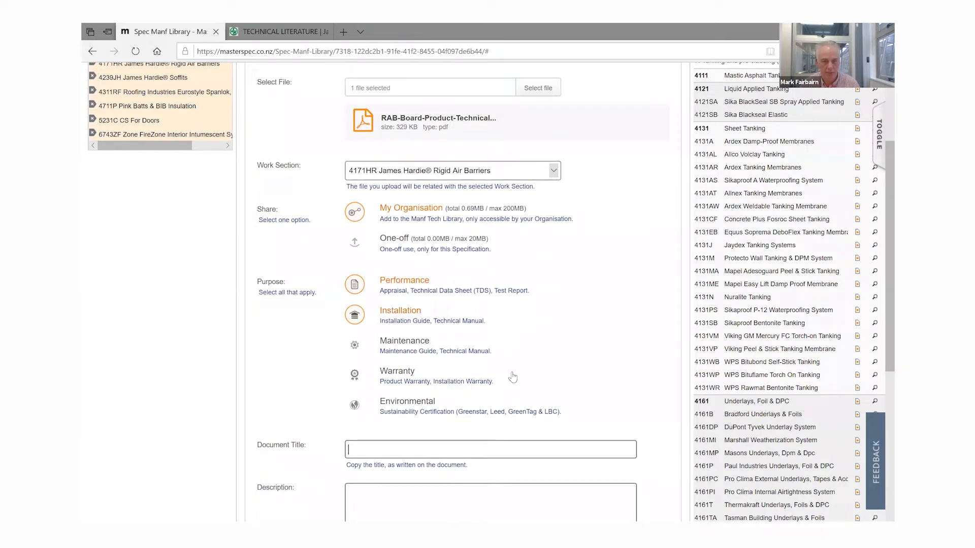
pyautogui.write('RaB')
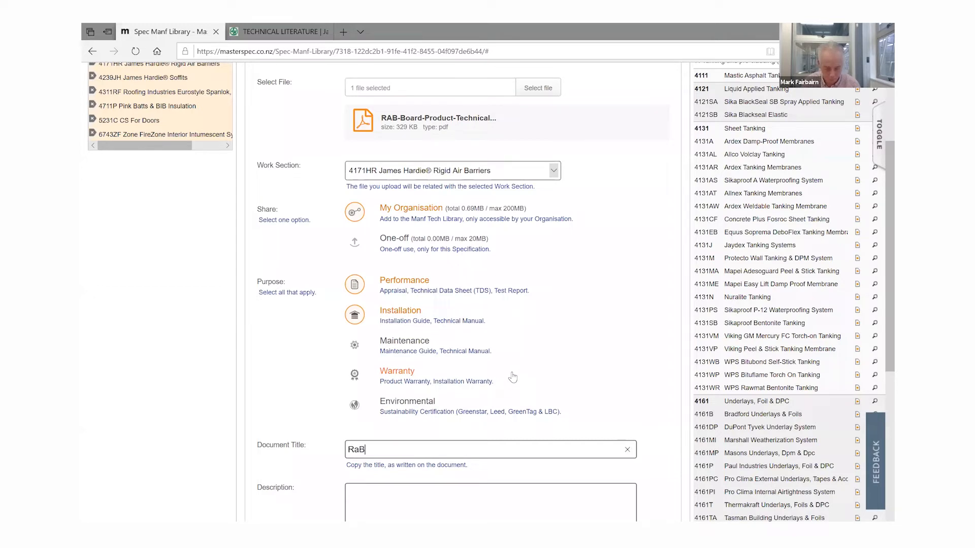
pyautogui.write(' Board')
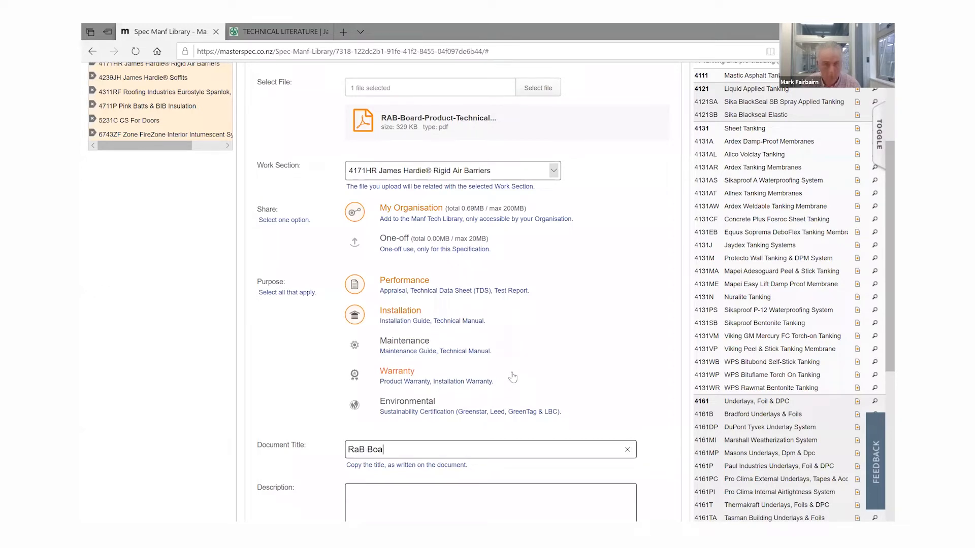
pyautogui.click(428, 495)
pyautogui.write('Ver')
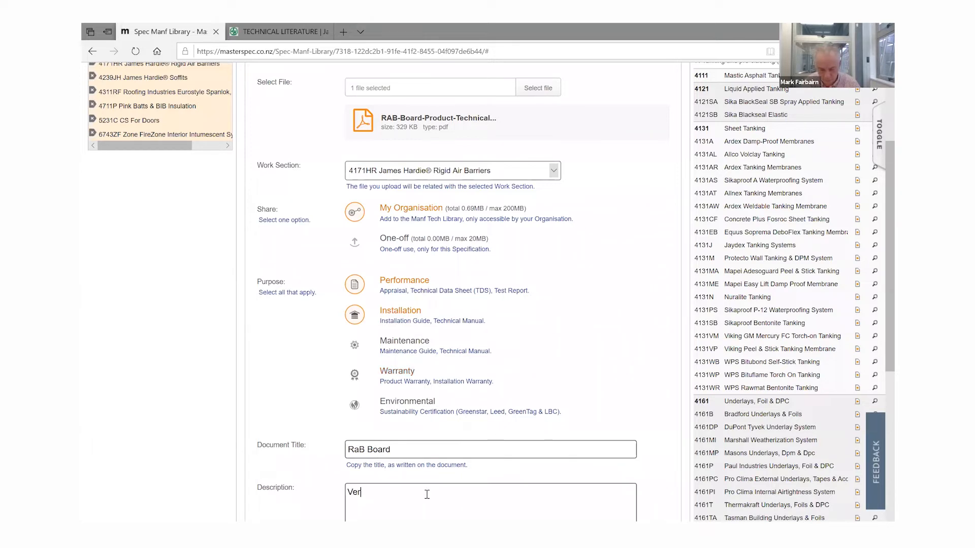
pyautogui.write('sion1.1')
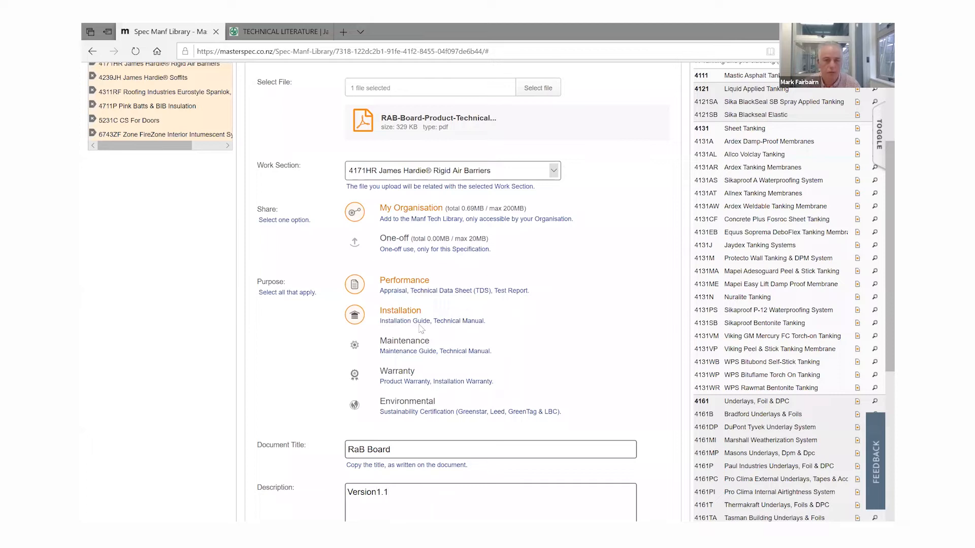
pyautogui.scroll(-5, 420, 330)
pyautogui.click(367, 292)
pyautogui.click(577, 197)
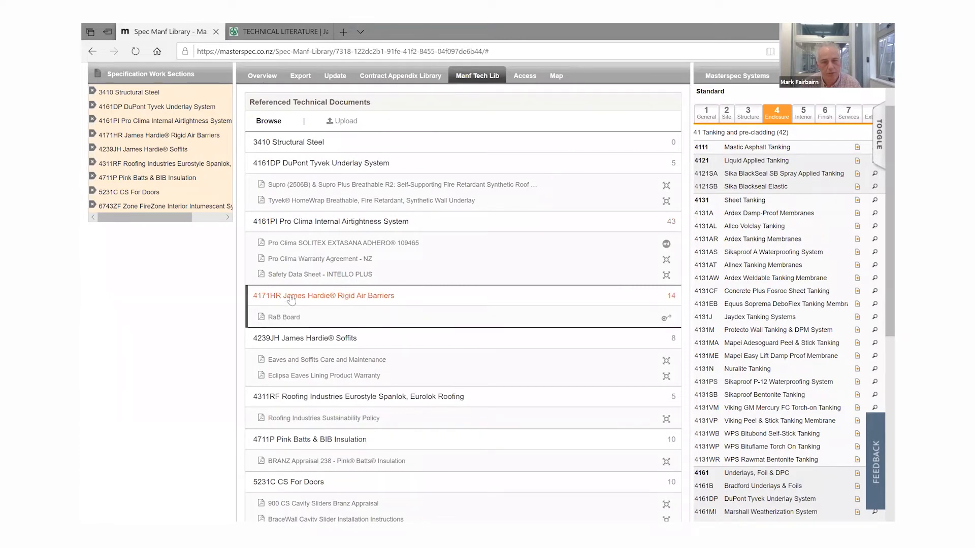
# Open the library for section 4171HR, examine the details of the uploaded RaB Board document, and close the library.
pyautogui.click(291, 299)
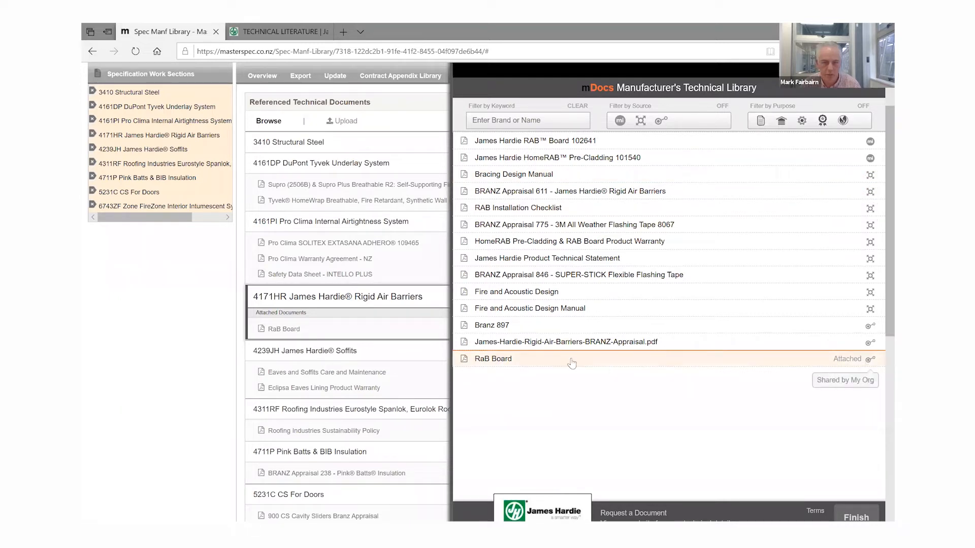
pyautogui.click(518, 363)
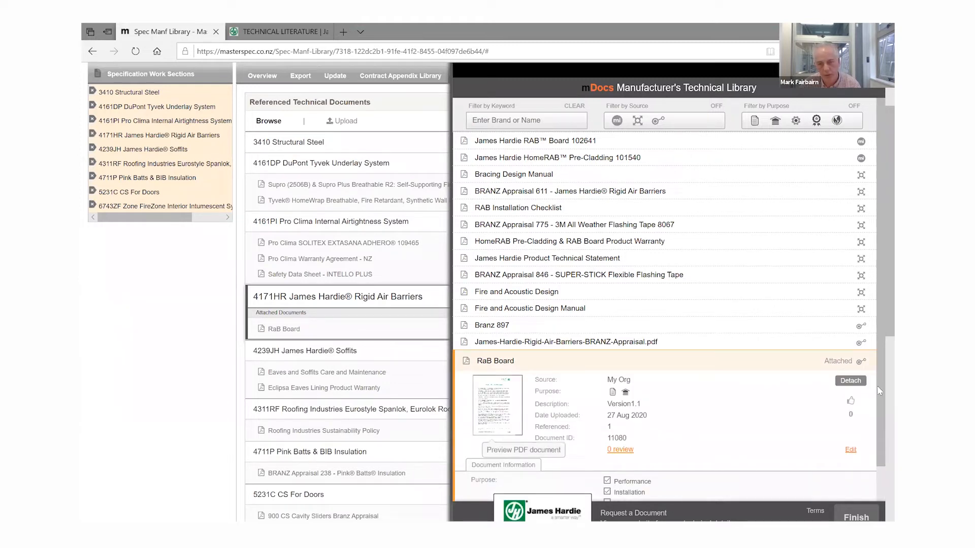
pyautogui.click(850, 382)
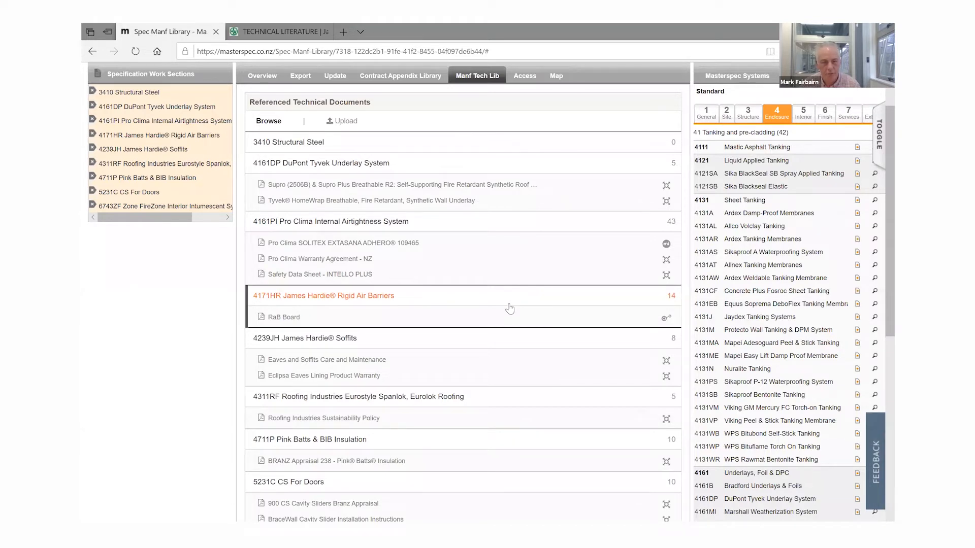
# Read the alert on FZ52 - Group 1S Application Information under section 6743ZF and detach the withdrawn document.
pyautogui.scroll(-4, 485, 346)
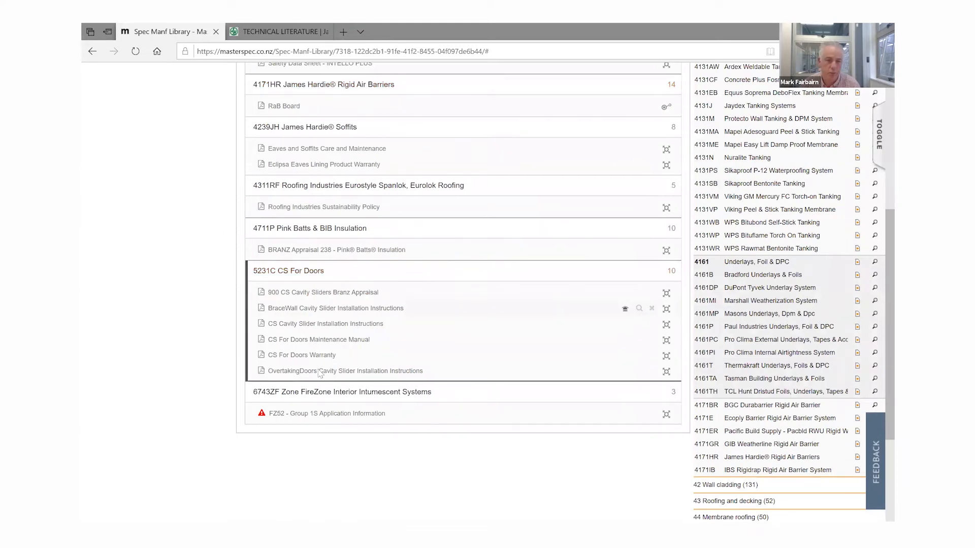
pyautogui.click(261, 416)
pyautogui.scroll(-3, 263, 275)
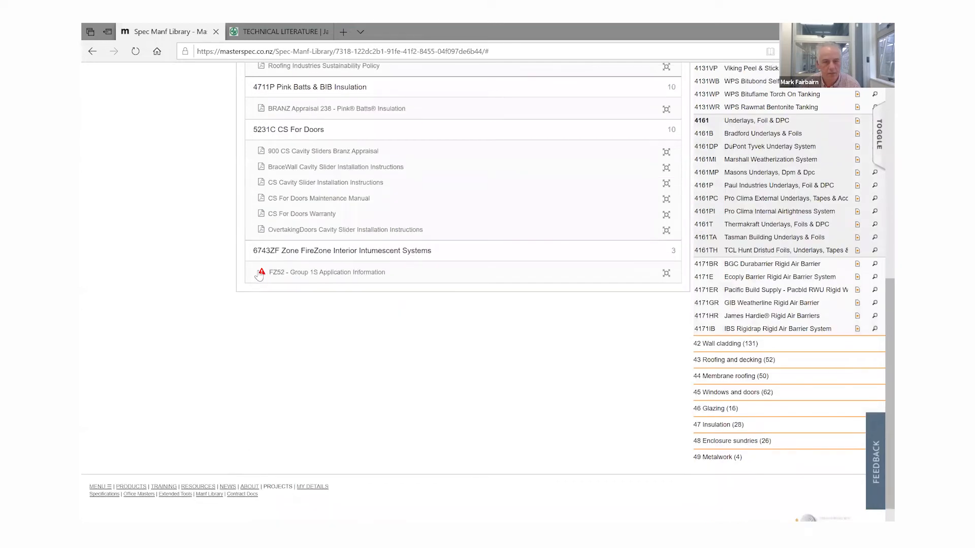
pyautogui.moveTo(261, 275)
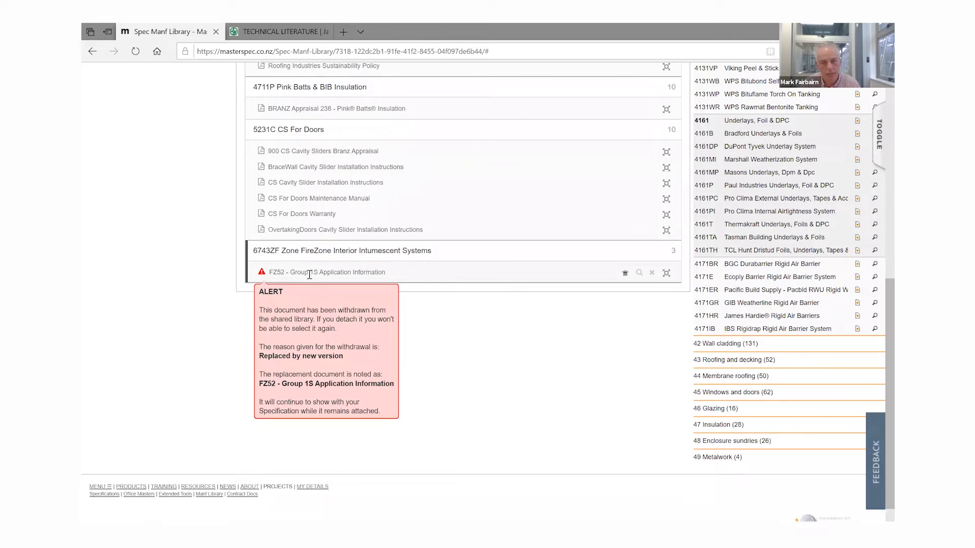
pyautogui.click(652, 274)
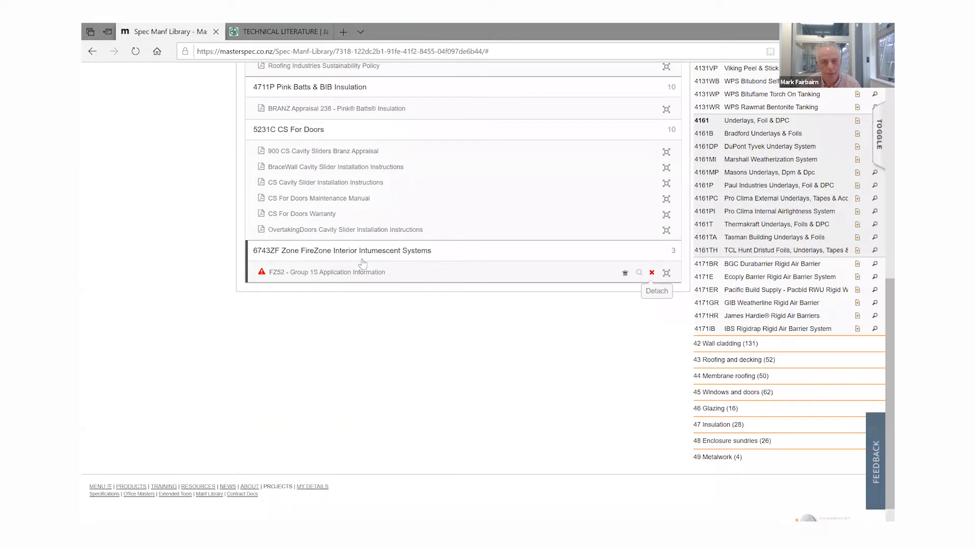
# Attach the current FZ52 - Group 1S Application Information document from the library to section 6743ZF Zone FireZone Interior Intumescent Systems.
pyautogui.click(351, 252)
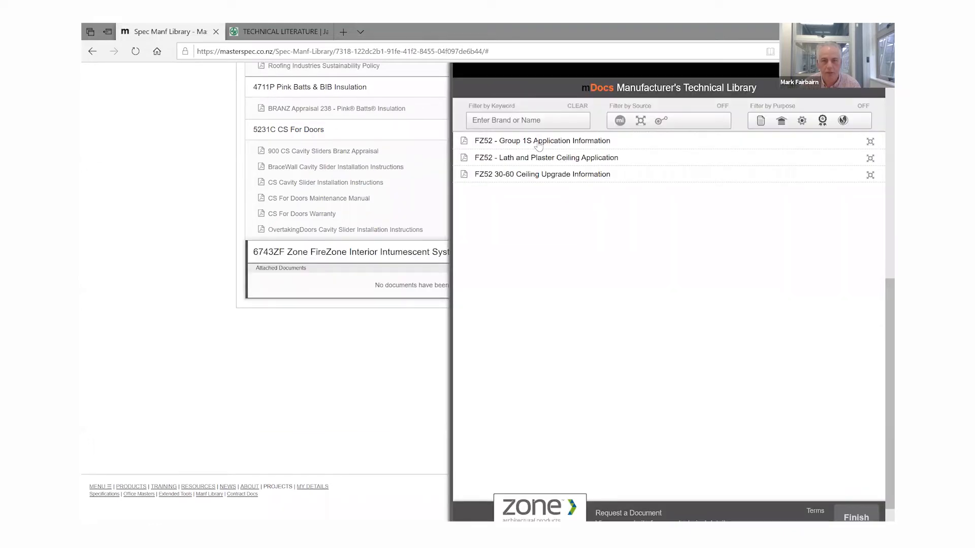
pyautogui.click(538, 146)
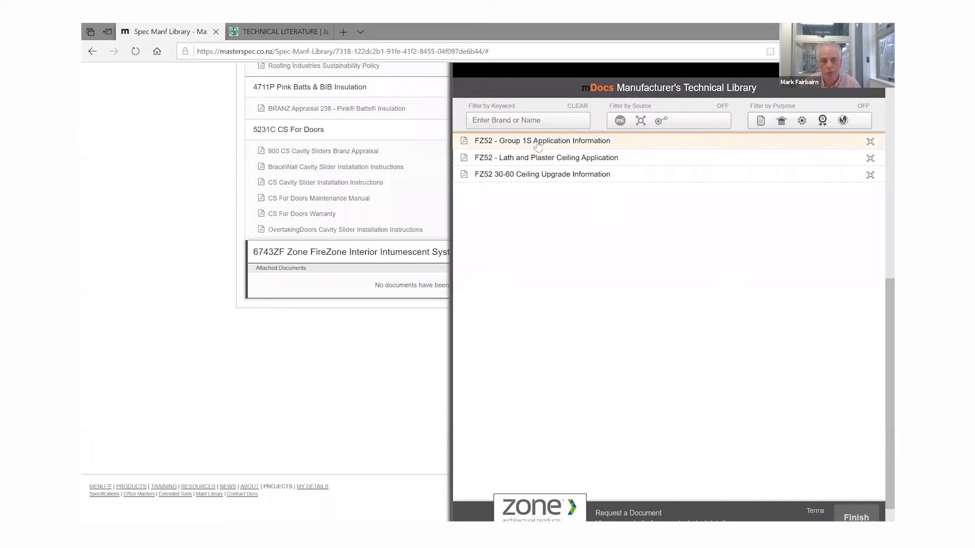
pyautogui.click(540, 147)
pyautogui.click(847, 163)
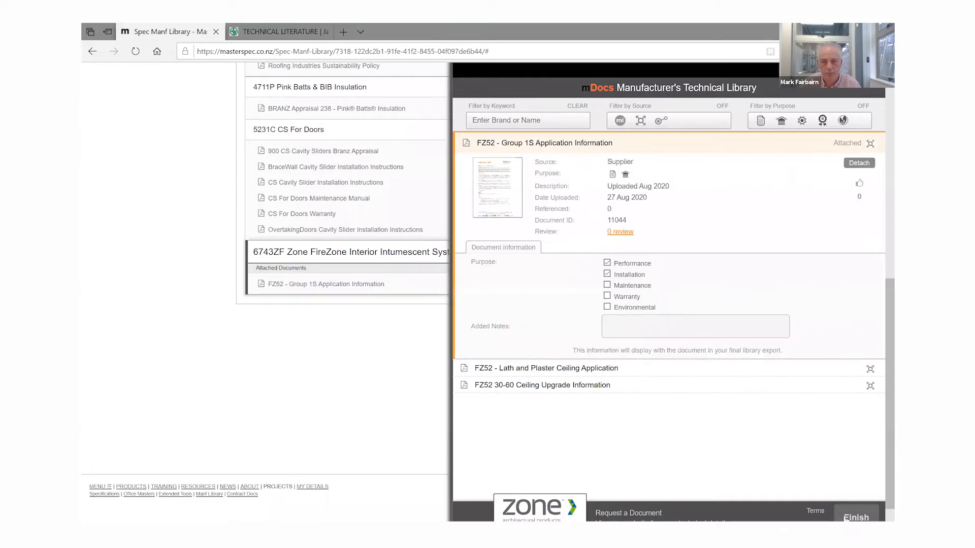
# Close the library and review the technical documents referenced under each work section of the specification.
pyautogui.click(846, 518)
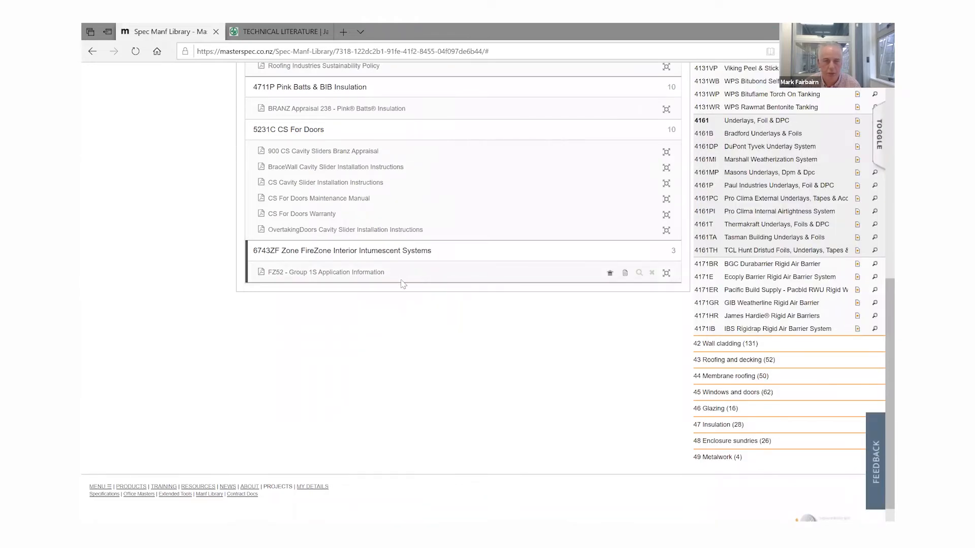
pyautogui.scroll(3, 399, 297)
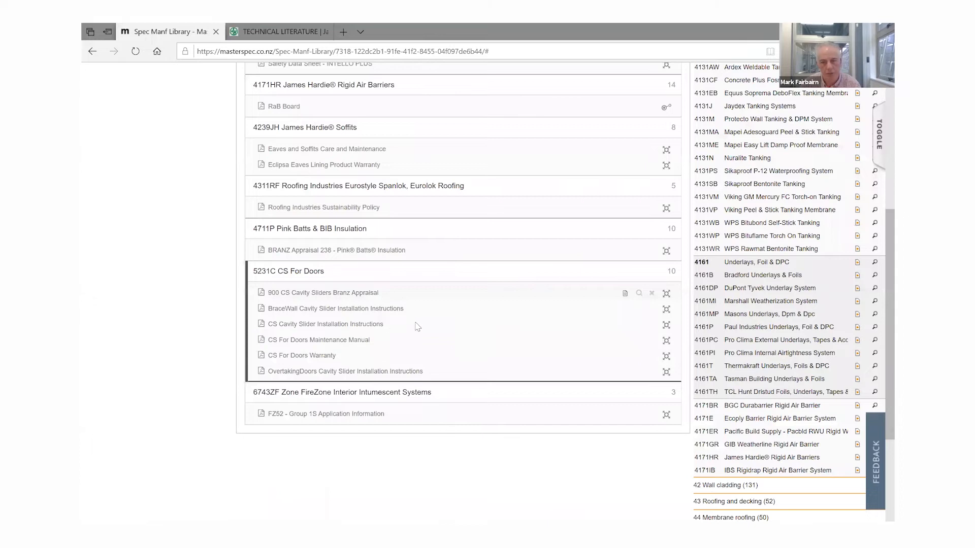
pyautogui.scroll(1, 417, 327)
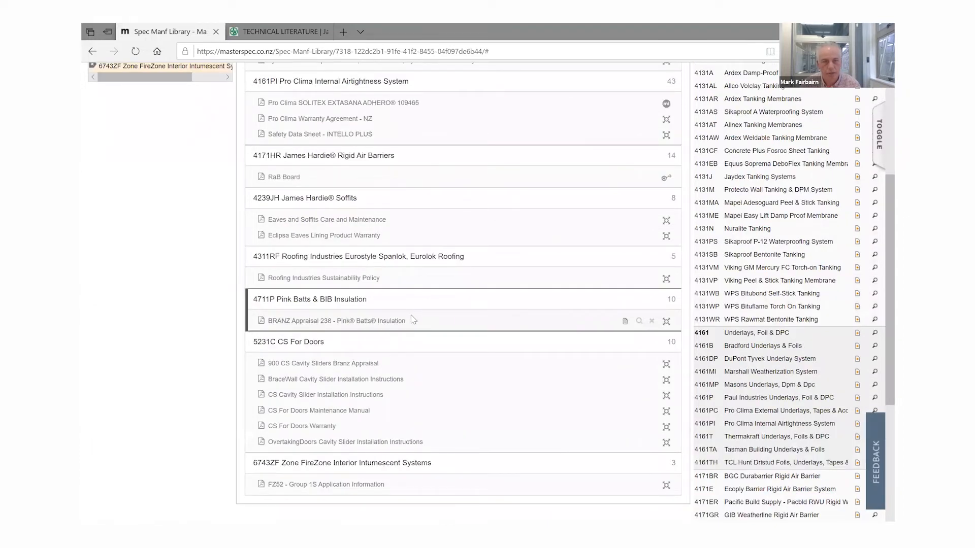
pyautogui.scroll(5, 503, 151)
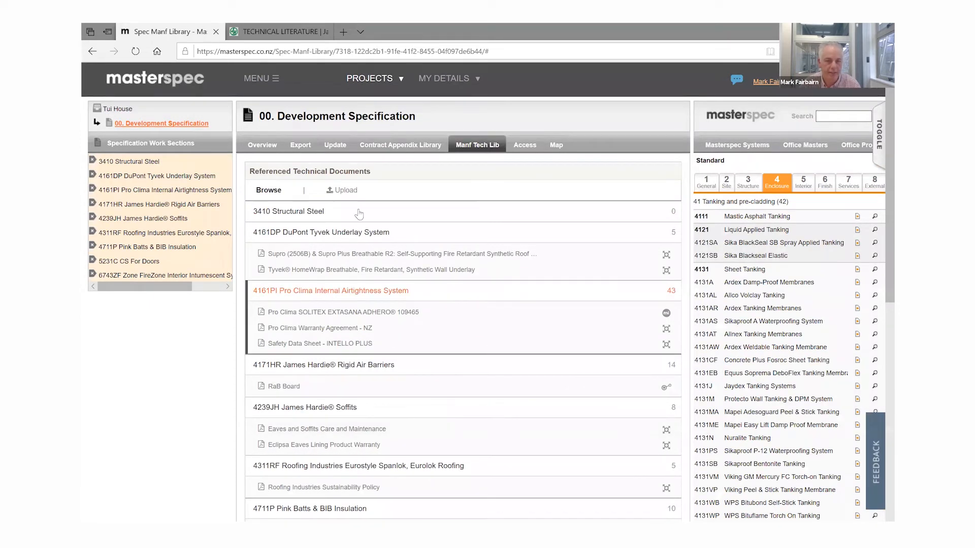
# Open the specification's export options and set the content to Manufacturer Information Only.
pyautogui.click(301, 146)
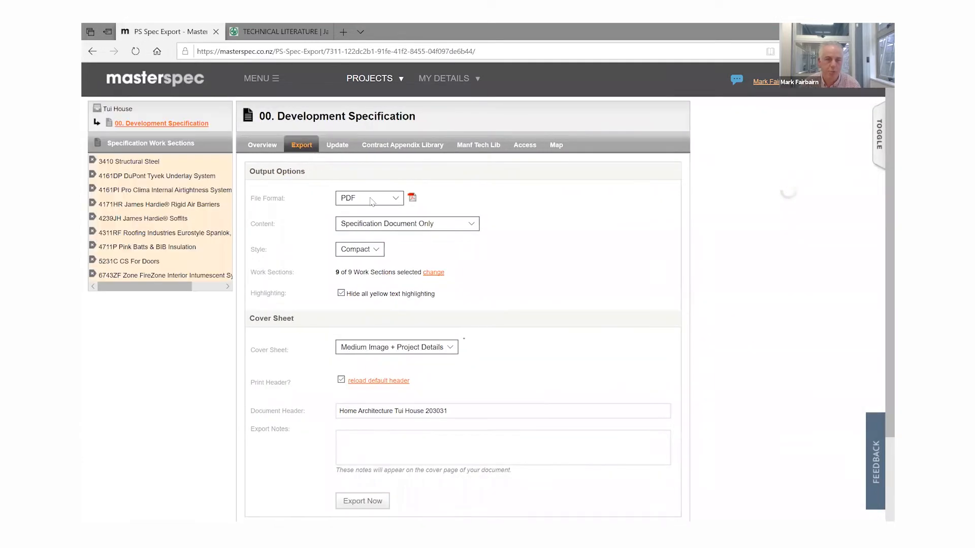
pyautogui.click(450, 227)
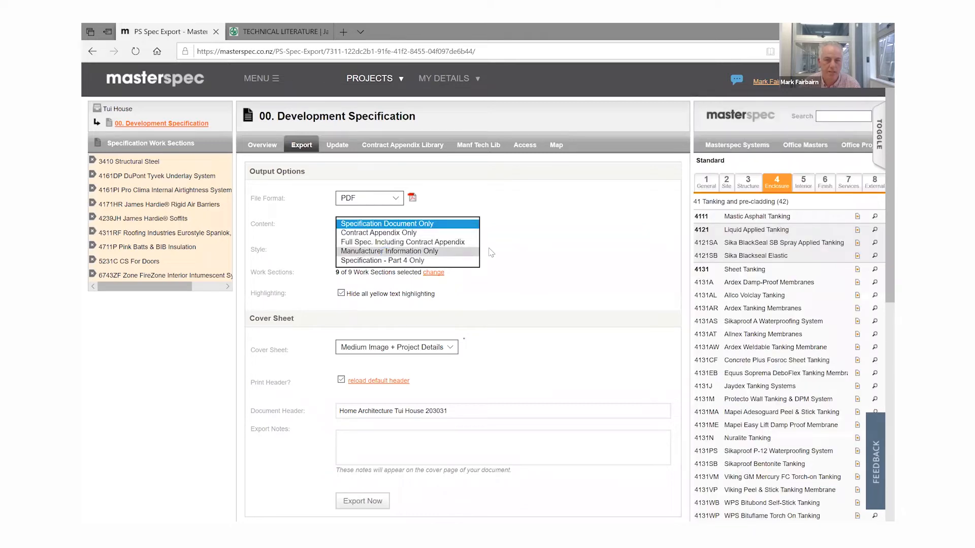
pyautogui.click(465, 252)
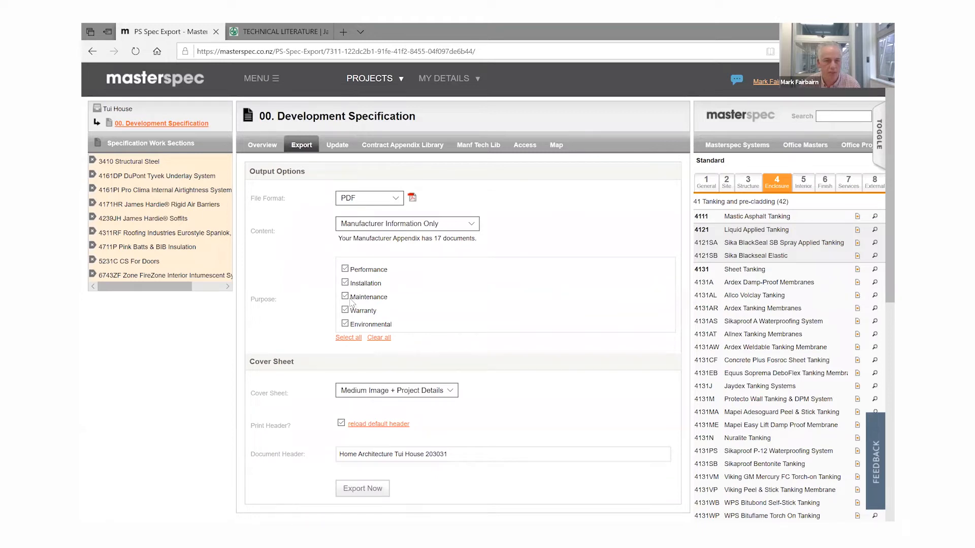
# Exclude the Maintenance, Warranty and Environmental purposes and export the Performance and Installation documents as a PDF.
pyautogui.click(345, 296)
pyautogui.click(345, 310)
pyautogui.click(346, 324)
pyautogui.click(380, 393)
pyautogui.click(468, 422)
pyautogui.scroll(-3, 369, 355)
pyautogui.click(369, 351)
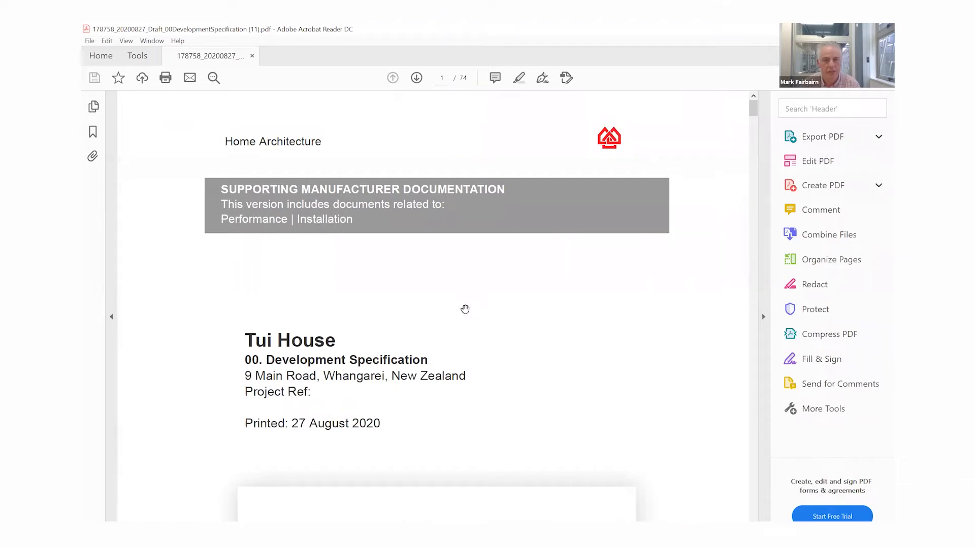
# Examine the exported PDF's cover page and its Manufacturer Documents Index, collapsing the tools pane for more reading space.
pyautogui.scroll(-1, 159, 164)
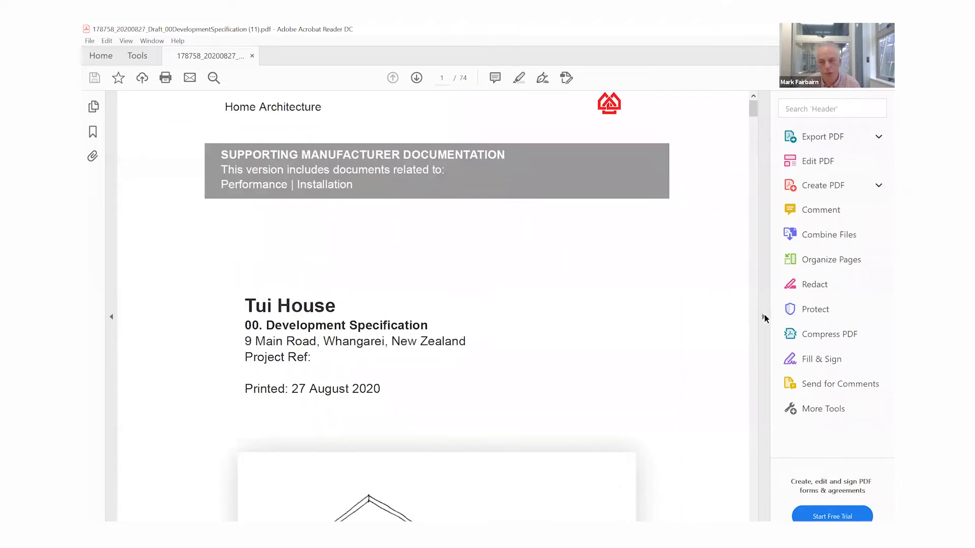
pyautogui.click(763, 317)
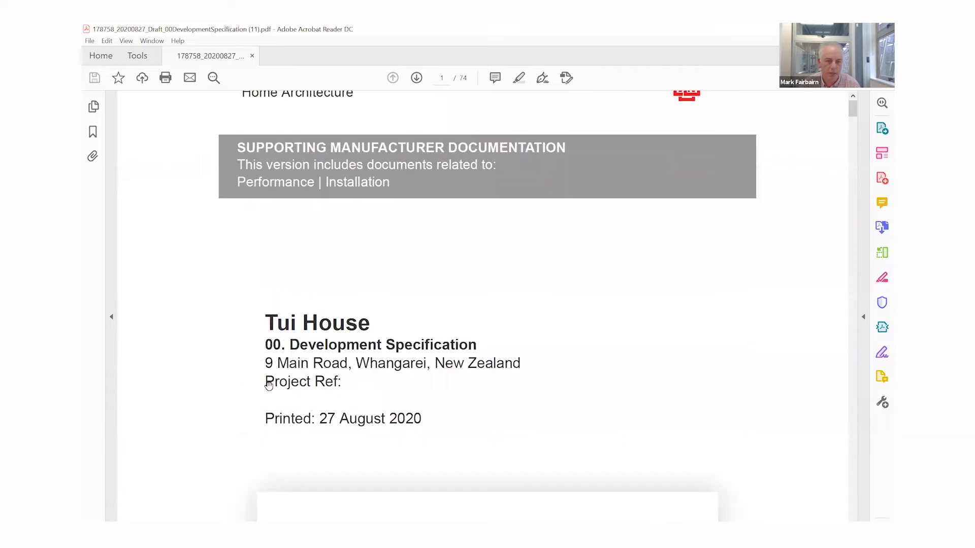
pyautogui.scroll(-11, 269, 406)
pyautogui.scroll(-9, 270, 413)
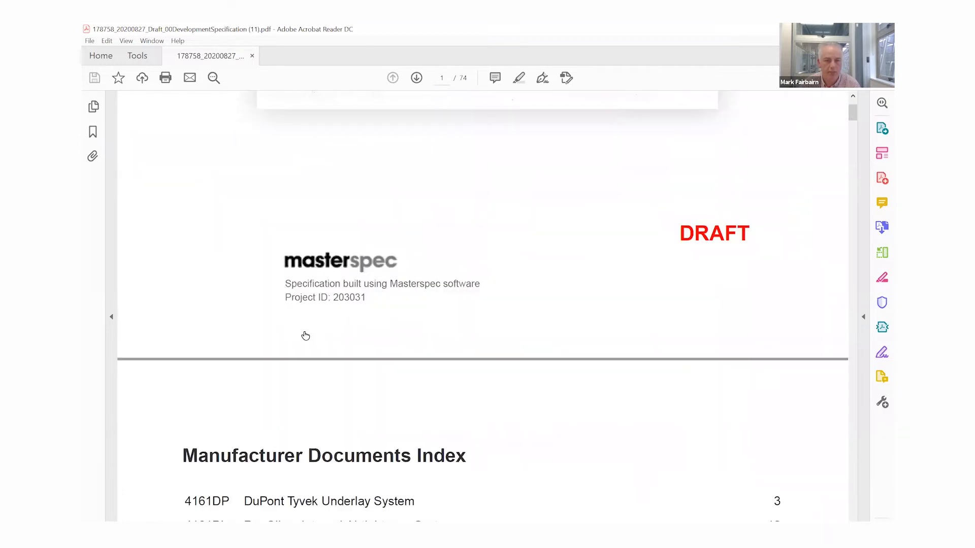
pyautogui.scroll(-5, 307, 284)
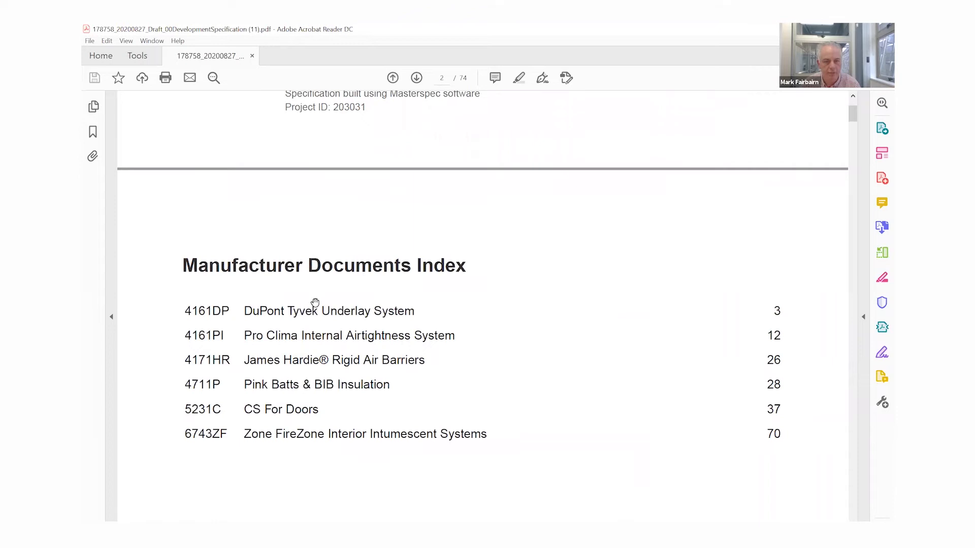
# Go from the index to 4171HR James Hardie Rigid Air Barriers and read the RaB Board Product Technical Statement.
pyautogui.click(297, 361)
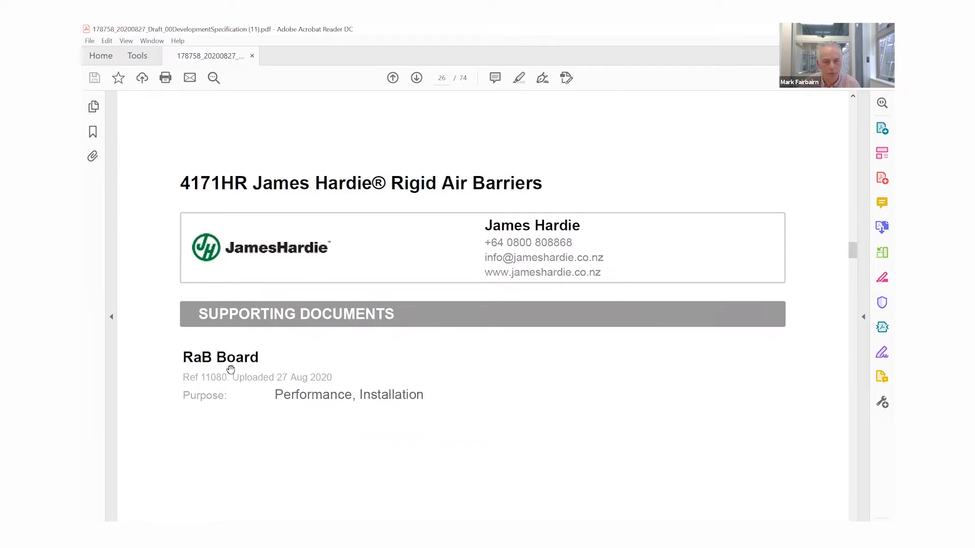
pyautogui.scroll(-3, 230, 370)
pyautogui.scroll(-3, 238, 370)
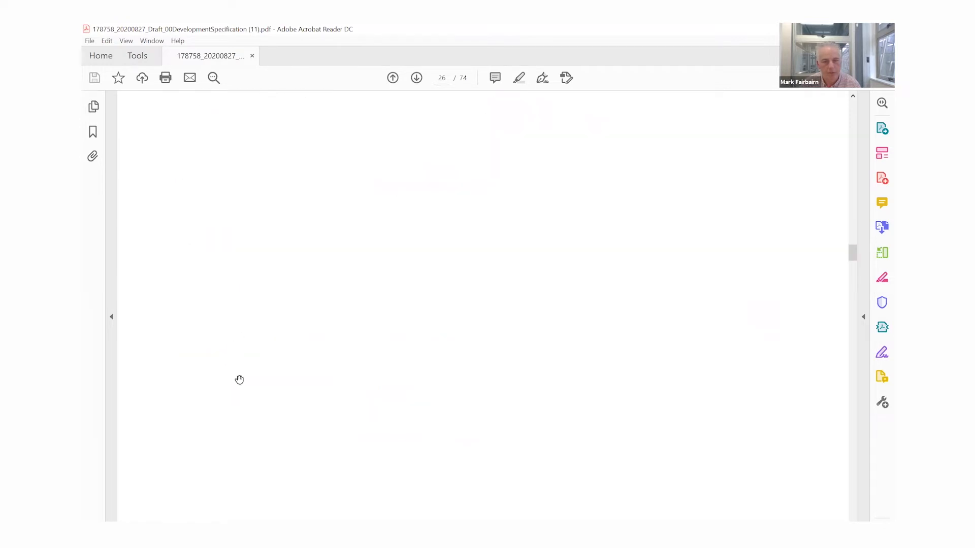
pyautogui.scroll(-3, 239, 380)
pyautogui.scroll(-6, 234, 386)
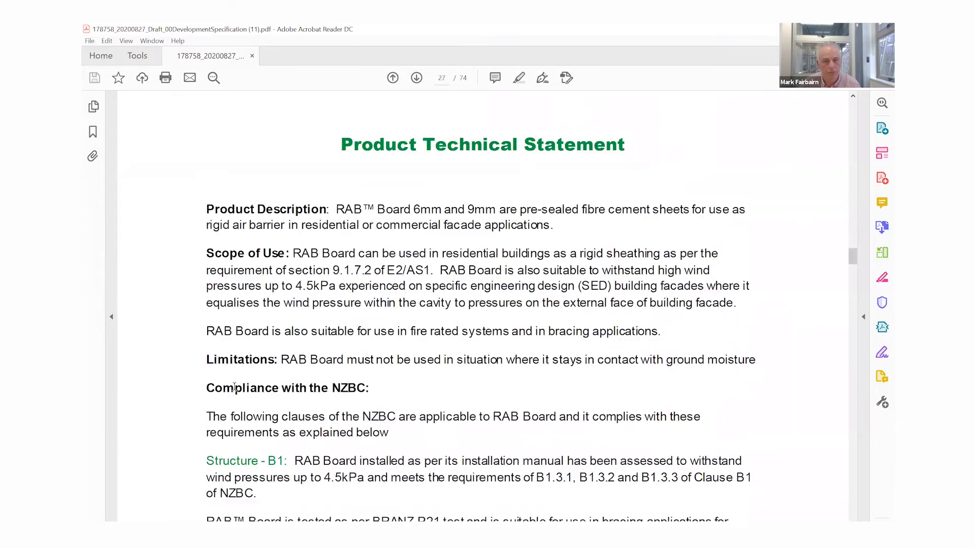
pyautogui.scroll(-2, 99, 132)
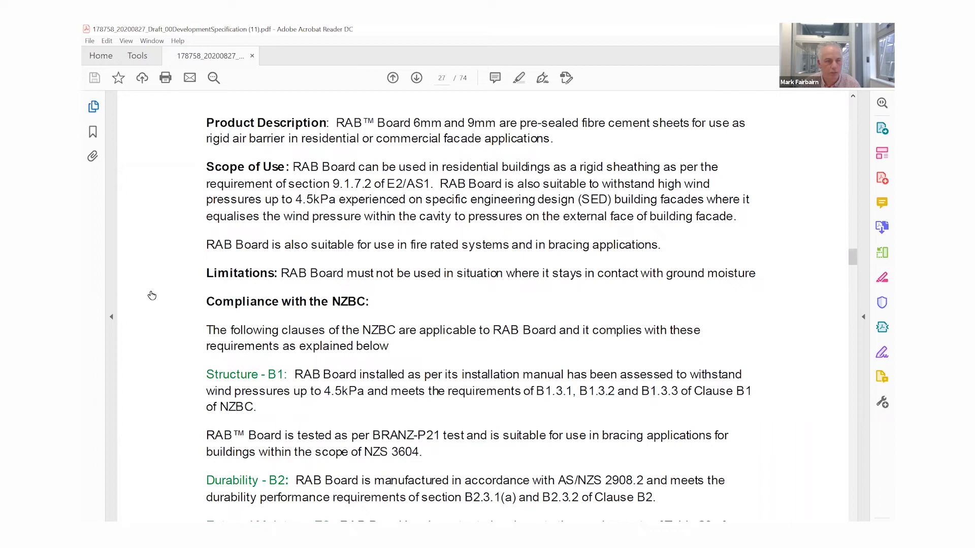
# Navigate the PDF's bookmarks back to the cover page, and switch back to the Masterspec export page in the browser.
pyautogui.click(150, 200)
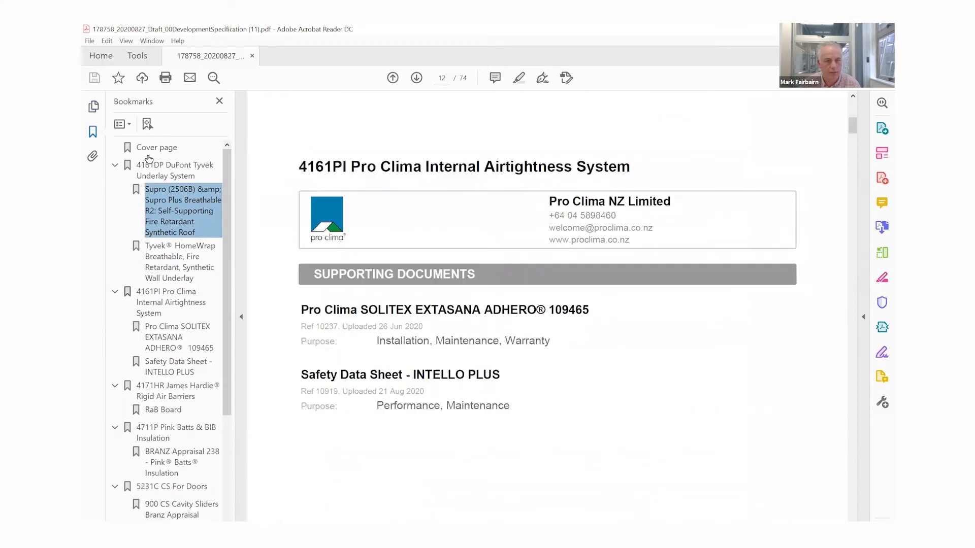
pyautogui.click(148, 151)
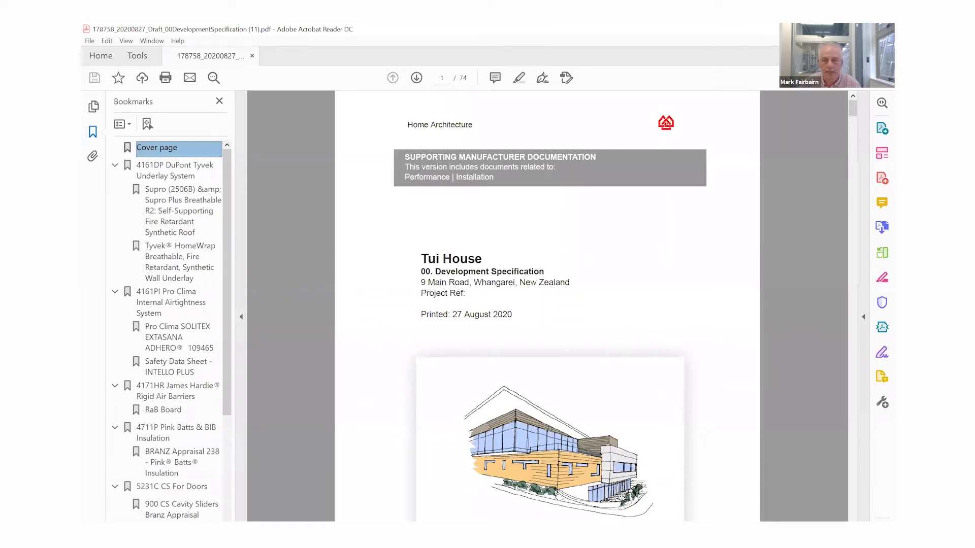
pyautogui.hotkey('alt', 'Tab')
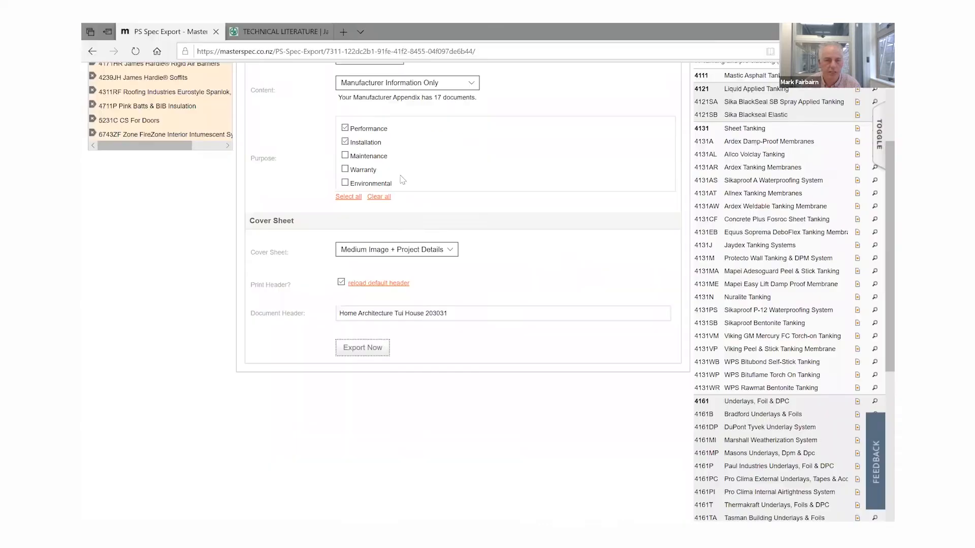
# Change the export purposes to Maintenance and Warranty only and export the manufacturer information as a PDF.
pyautogui.click(346, 128)
pyautogui.click(345, 170)
pyautogui.click(364, 348)
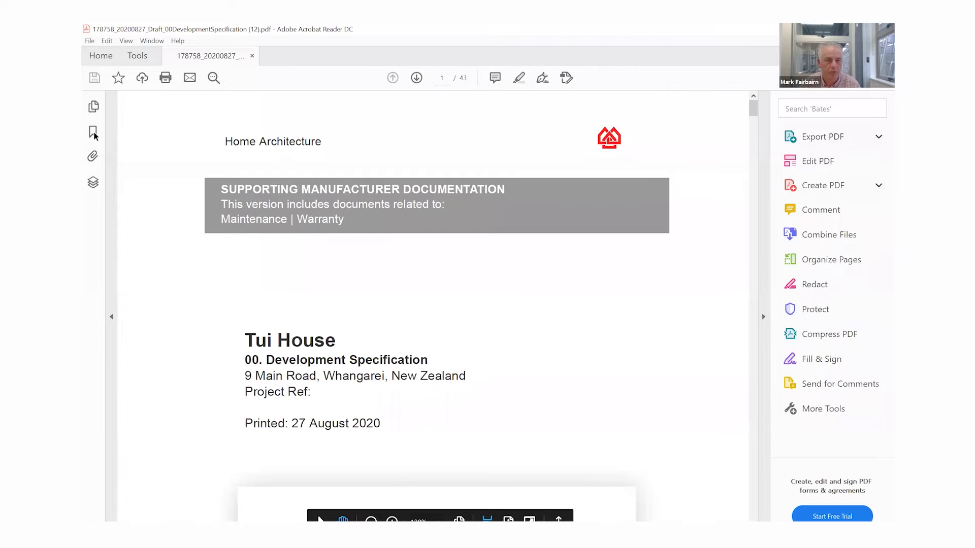
# Use the new PDF's bookmarks to view the Eclipsa Eaves Lining Product Warranty, and close the PDF.
pyautogui.click(93, 133)
pyautogui.click(163, 309)
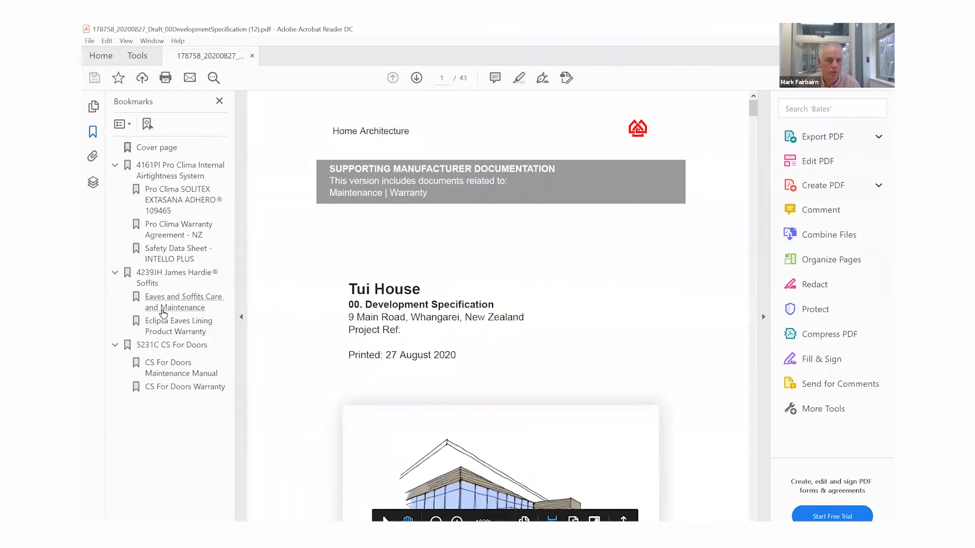
pyautogui.click(194, 331)
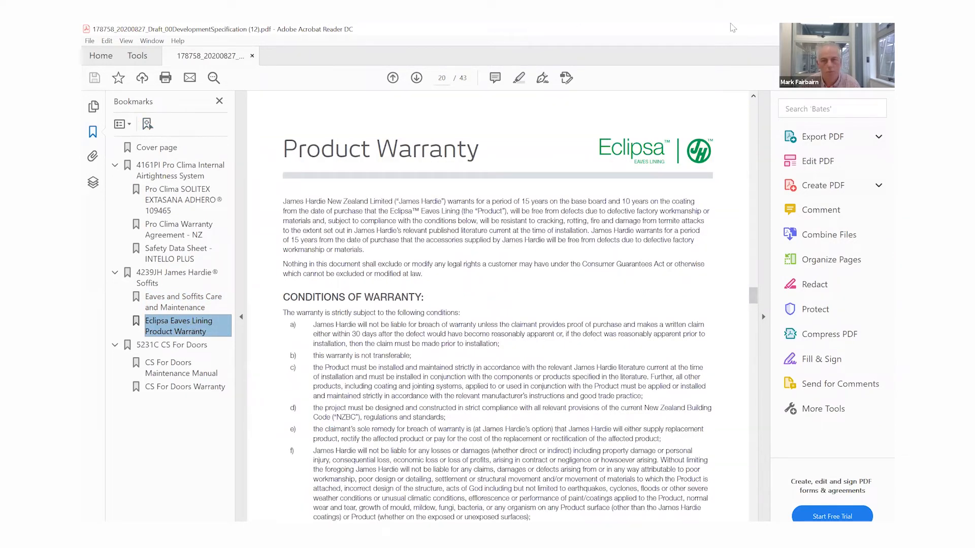
pyautogui.click(885, 29)
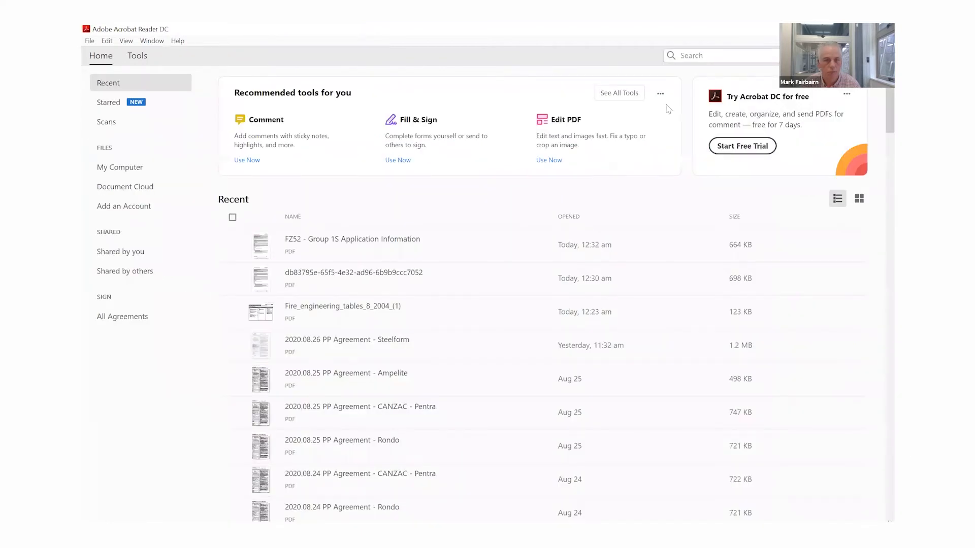
# Switch back to Masterspec in the browser and open the specification's Contract Appendix Library.
pyautogui.hotkey('alt', 'Tab')
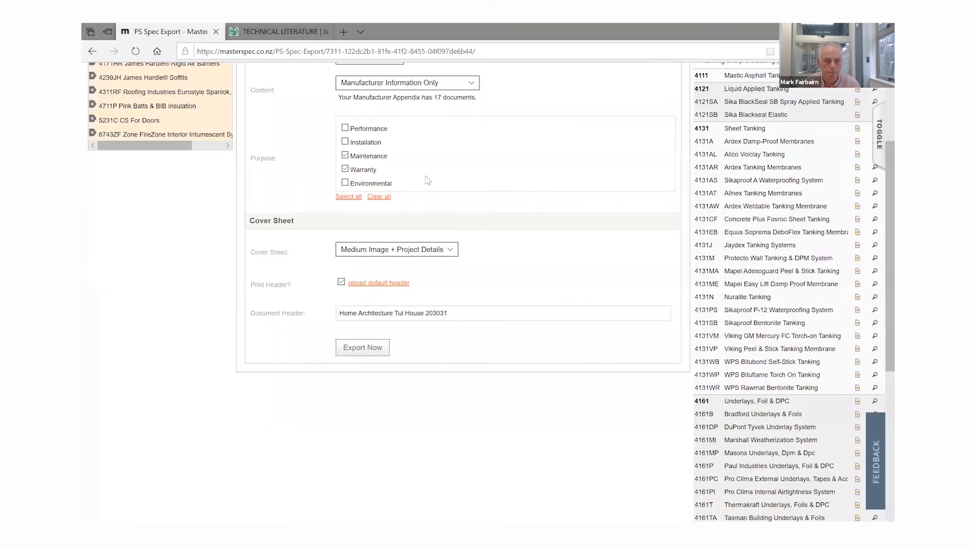
pyautogui.scroll(3, 427, 181)
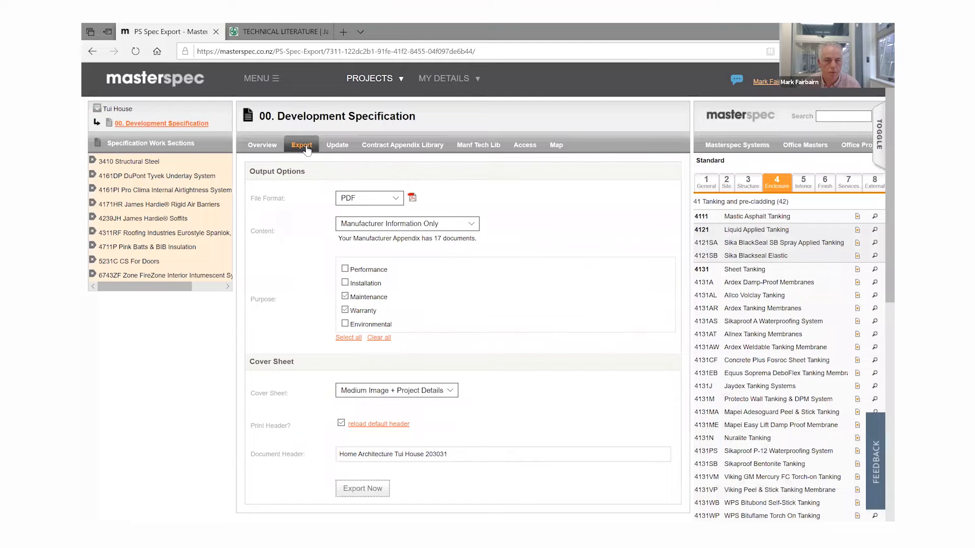
pyautogui.click(377, 147)
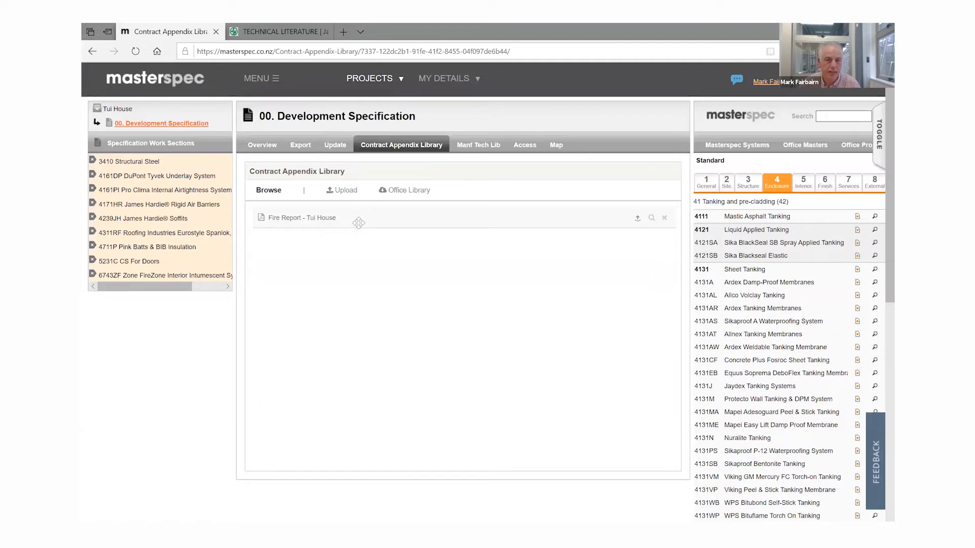
# Start a contract appendix upload shared with My Organisation and select the file Branz Apraisal 682.
pyautogui.click(340, 191)
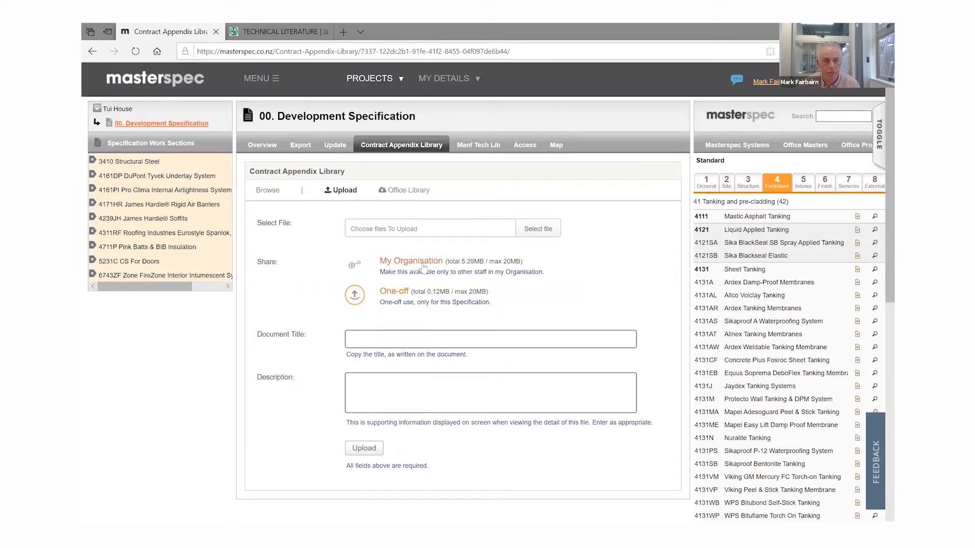
pyautogui.click(396, 262)
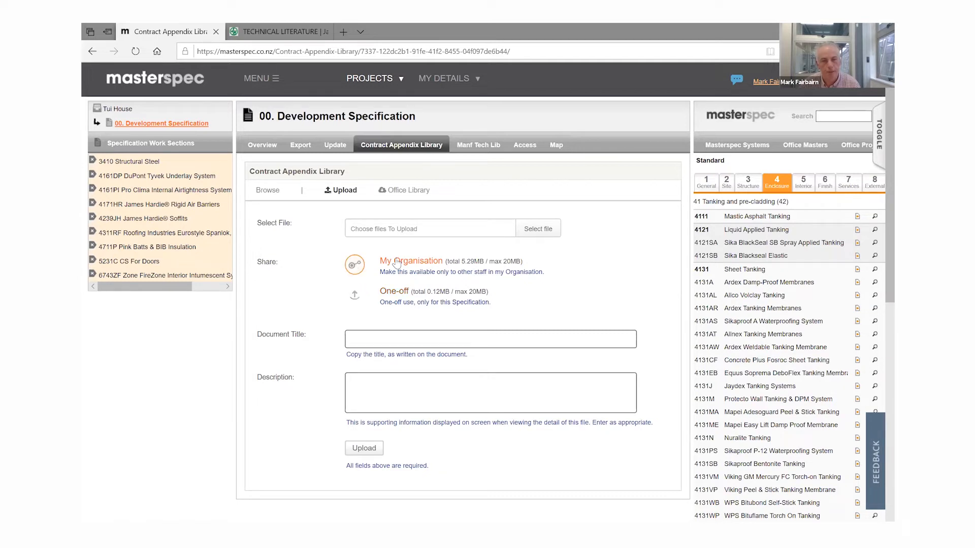
pyautogui.click(537, 233)
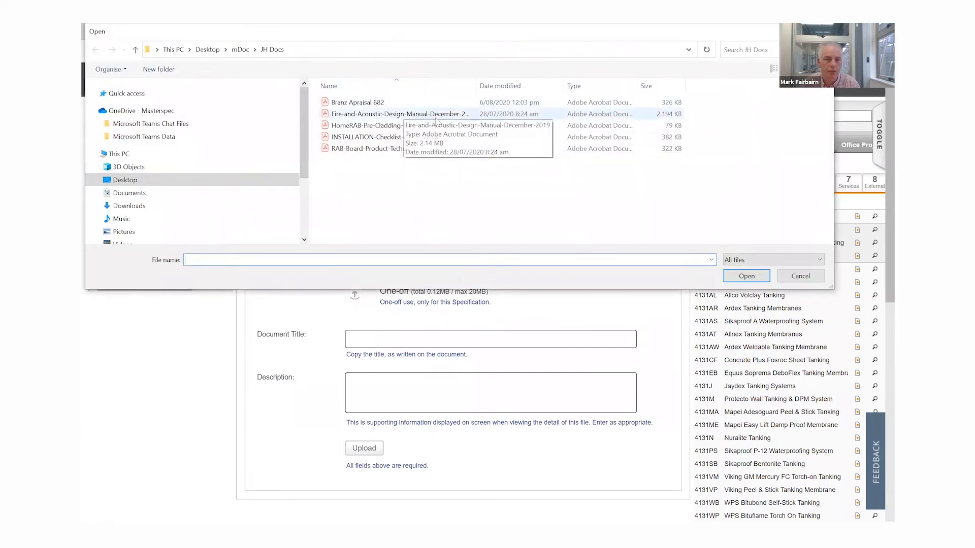
pyautogui.click(356, 106)
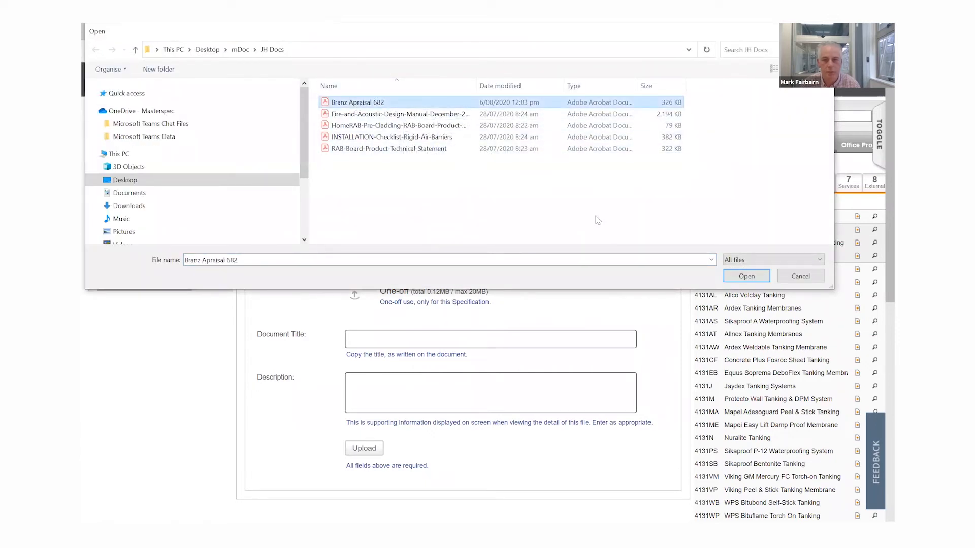
pyautogui.click(728, 279)
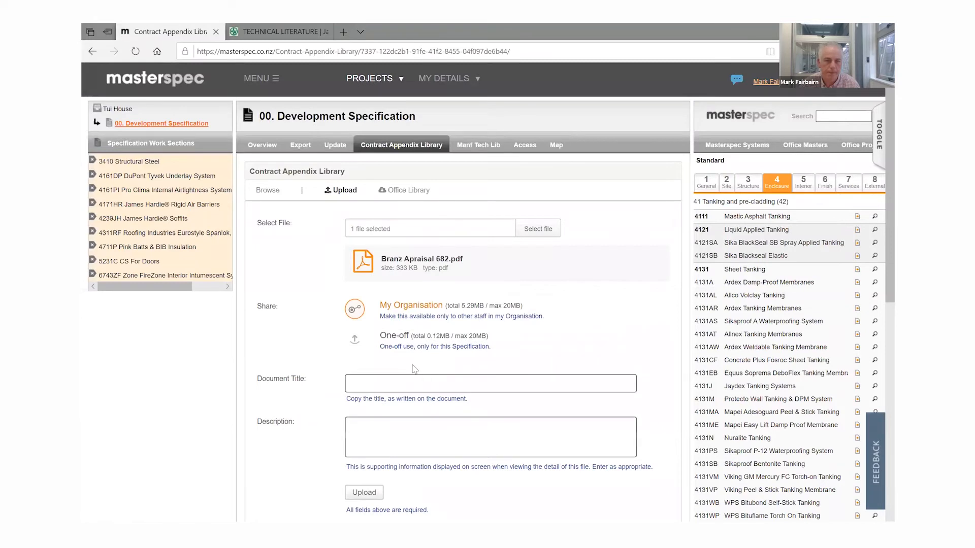
# Title the document "Branz", enter "682" as its description, and submit the upload to the Contract Appendix Library.
pyautogui.click(376, 378)
pyautogui.write('Branz')
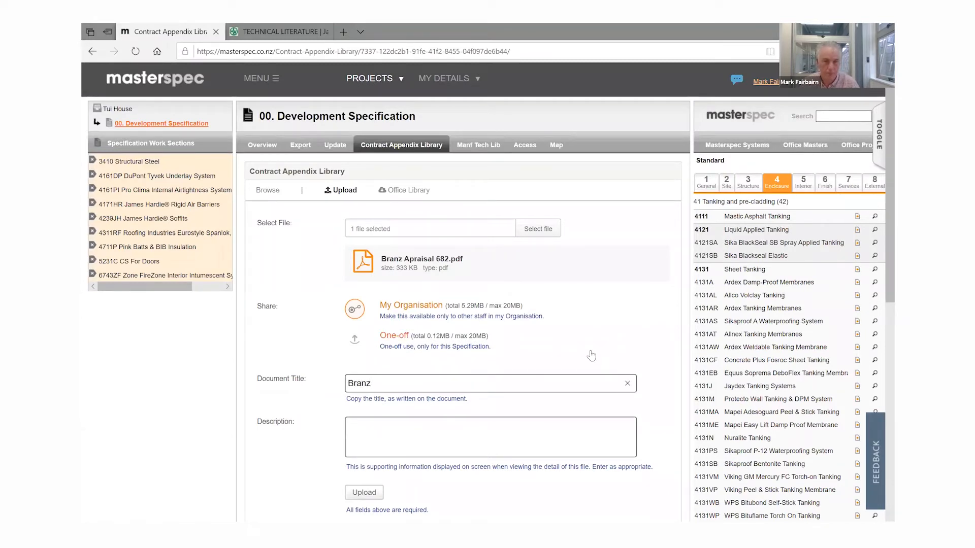
pyautogui.click(403, 428)
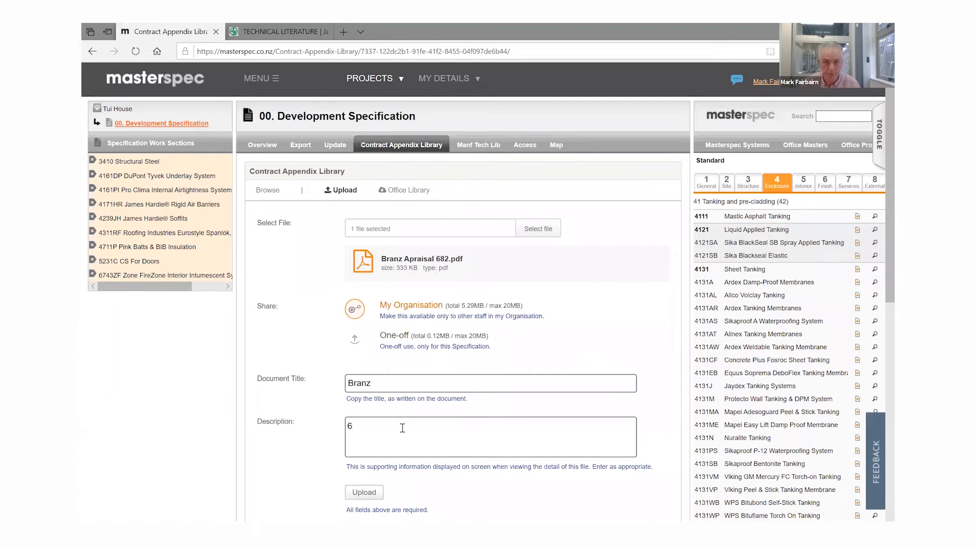
pyautogui.write('682')
pyautogui.click(354, 493)
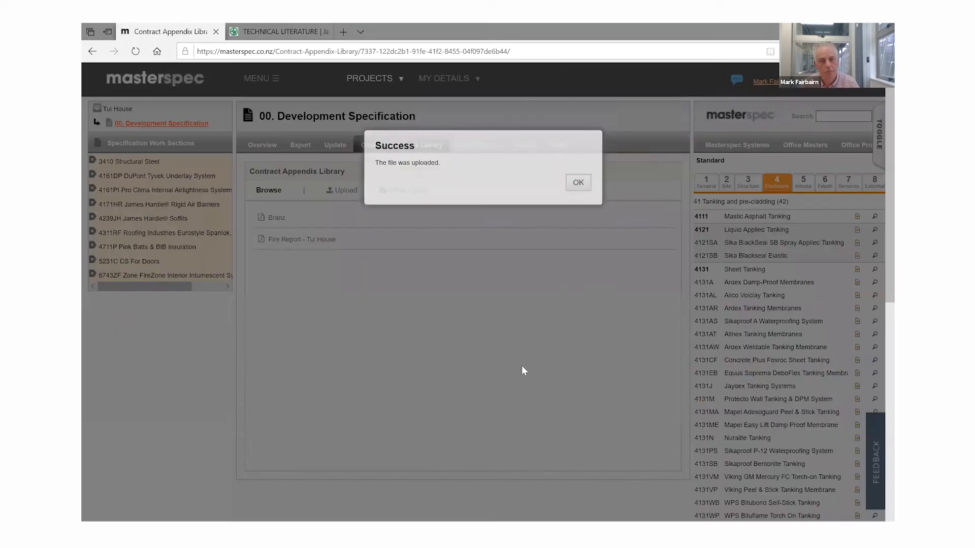
pyautogui.click(577, 183)
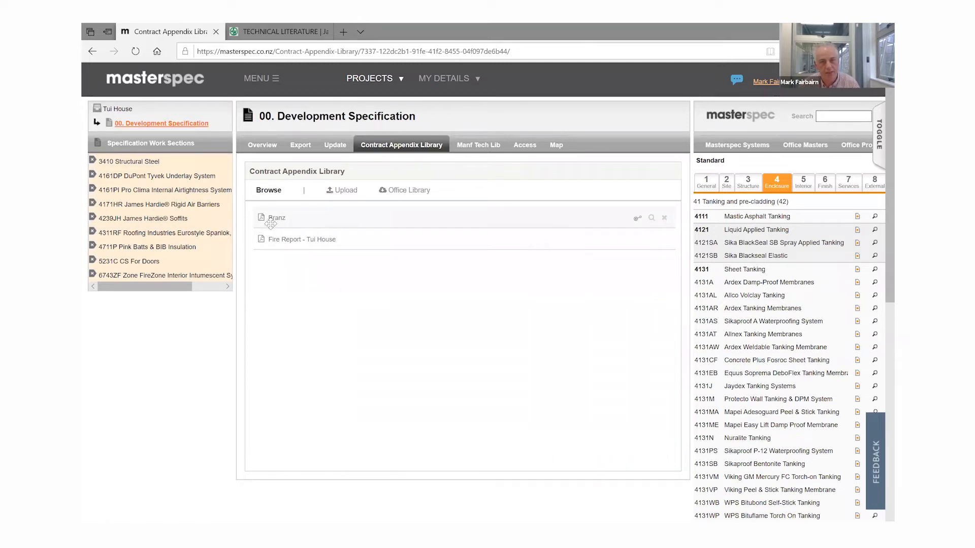
# Open the Contract Appendix Office Library, view the details of the Branz document, and close the library.
pyautogui.click(409, 191)
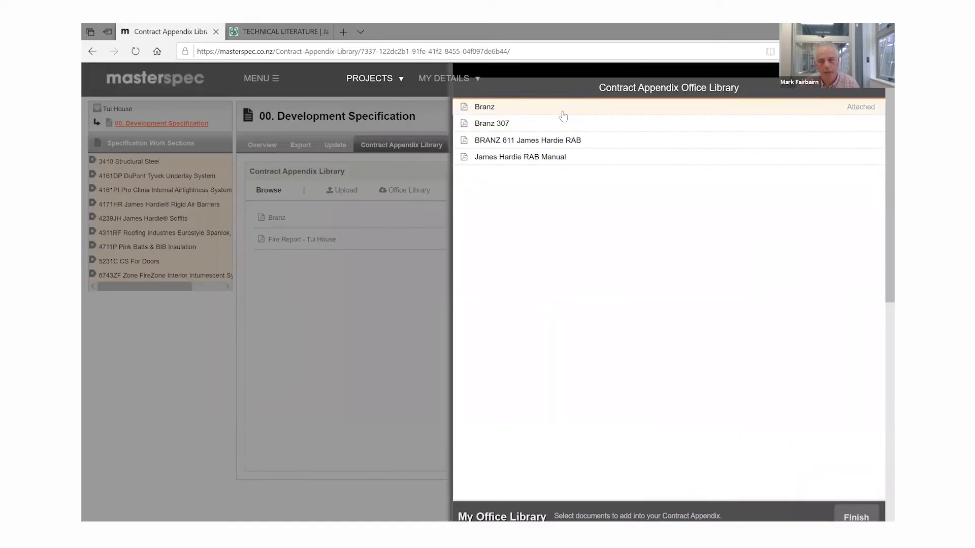
pyautogui.click(530, 111)
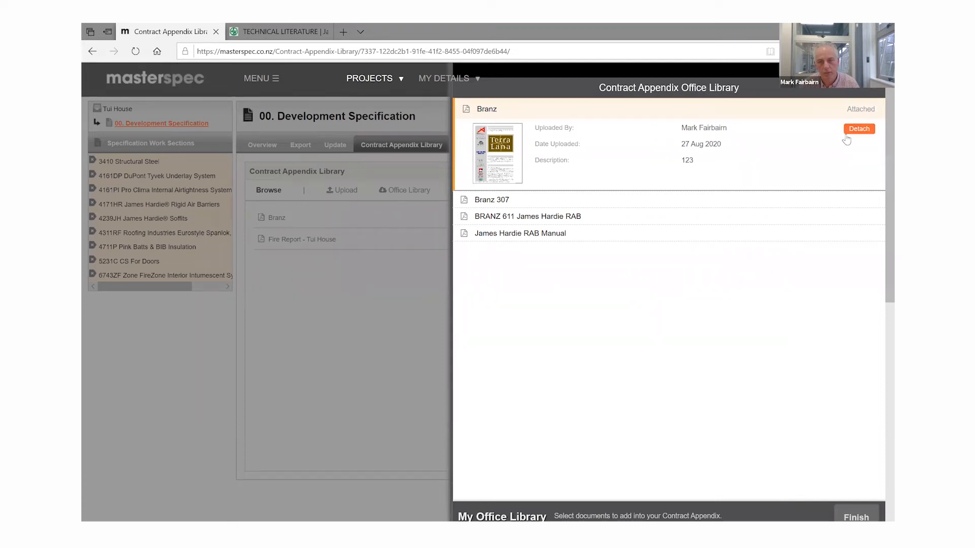
pyautogui.click(515, 114)
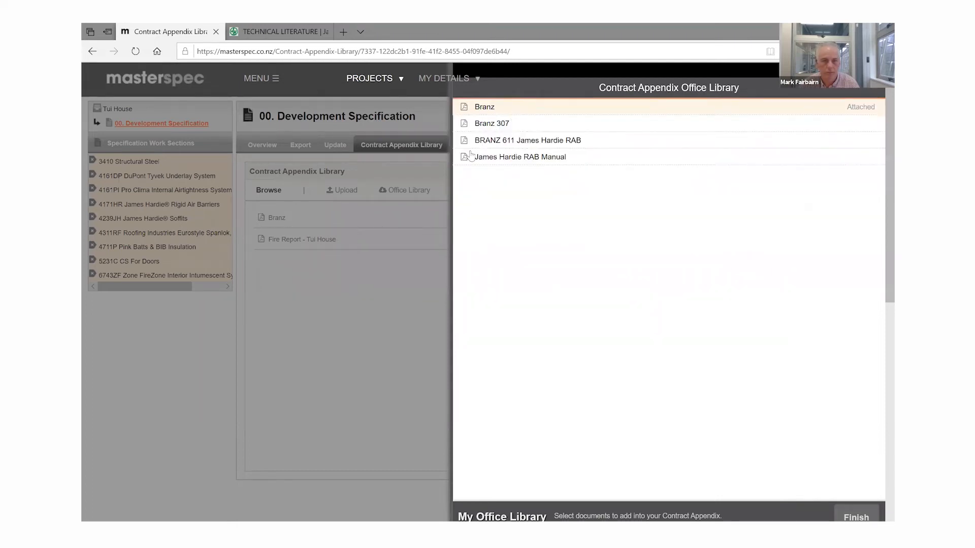
pyautogui.click(443, 376)
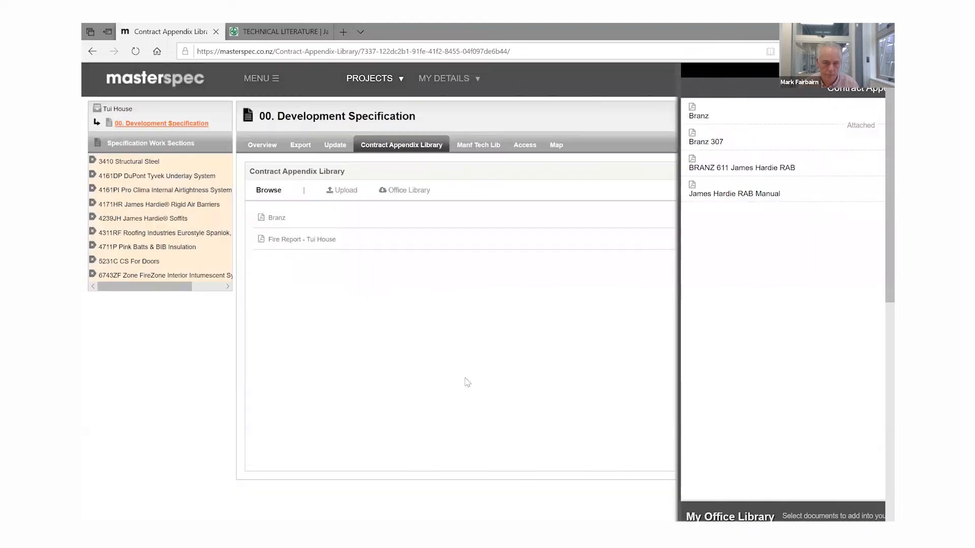
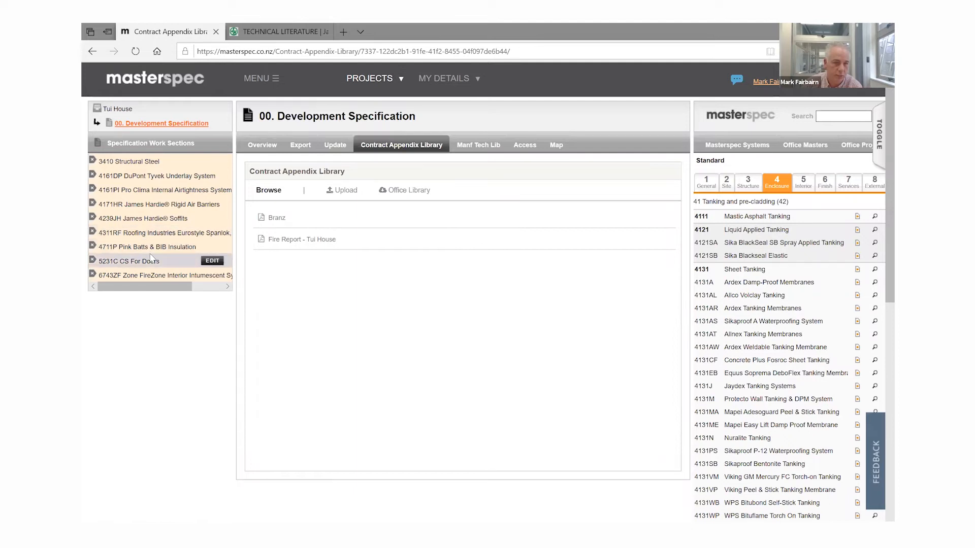
# View the 5231C CS For Doors work section, and return to the specification's Manf Tech Lib.
pyautogui.click(147, 263)
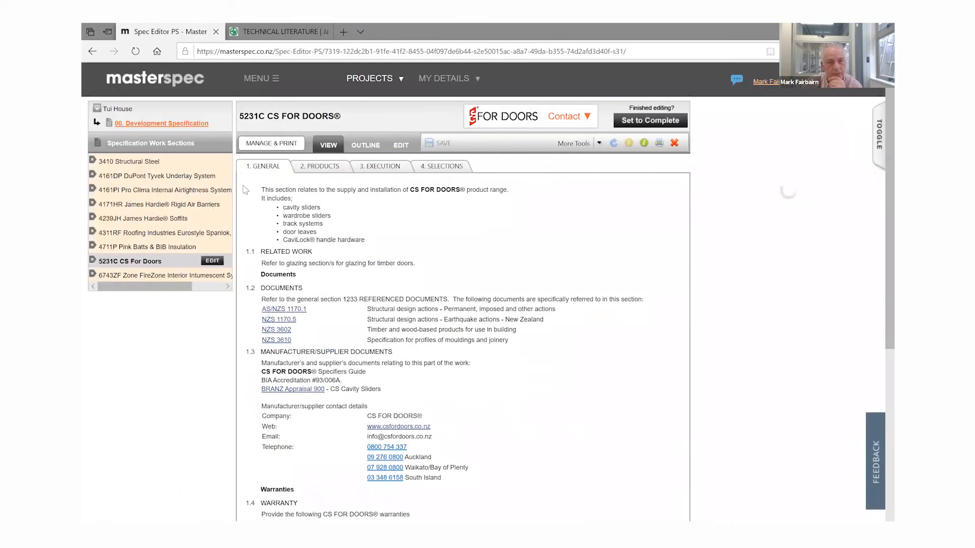
pyautogui.click(256, 144)
pyautogui.click(464, 148)
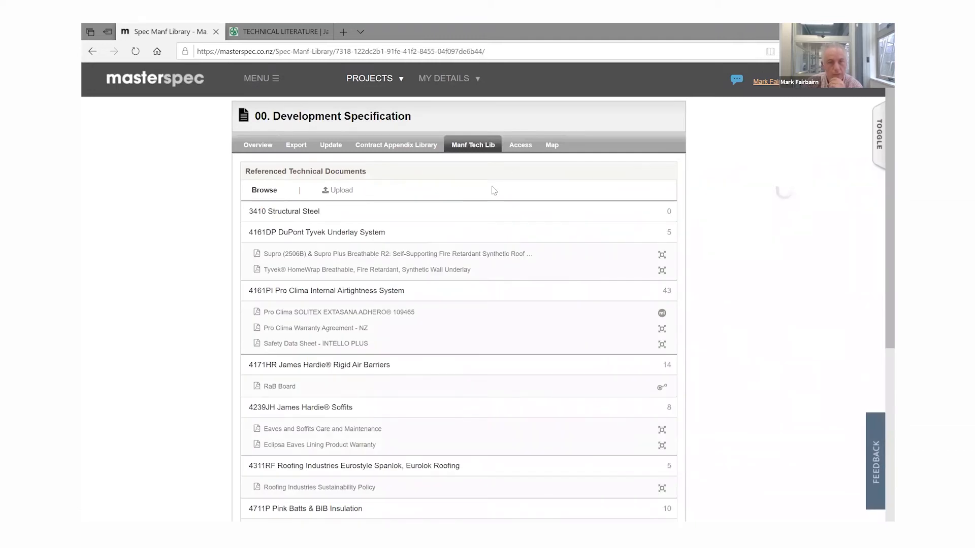
# Open the manufacturer's technical library for 5231C CS For Doors, open its document request form, and close both.
pyautogui.scroll(-7, 358, 221)
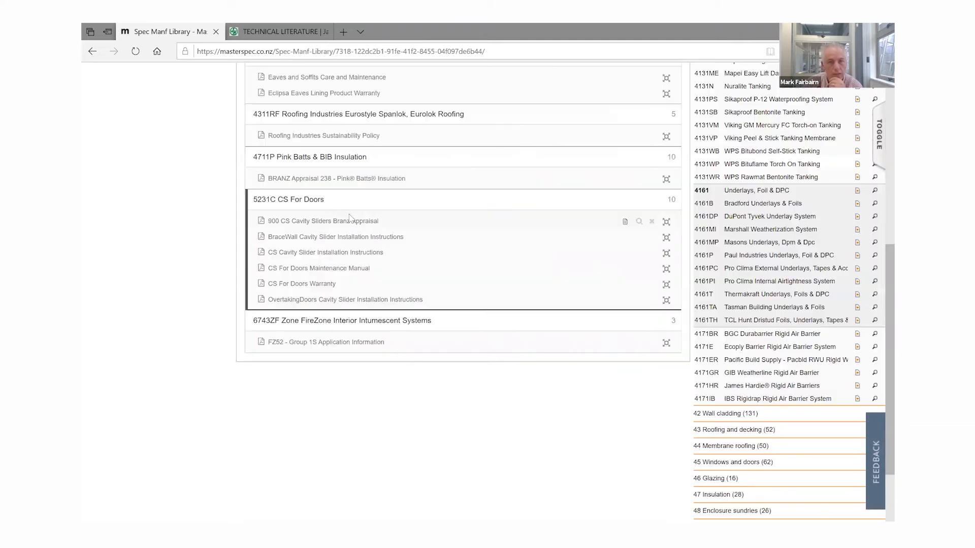
pyautogui.click(300, 201)
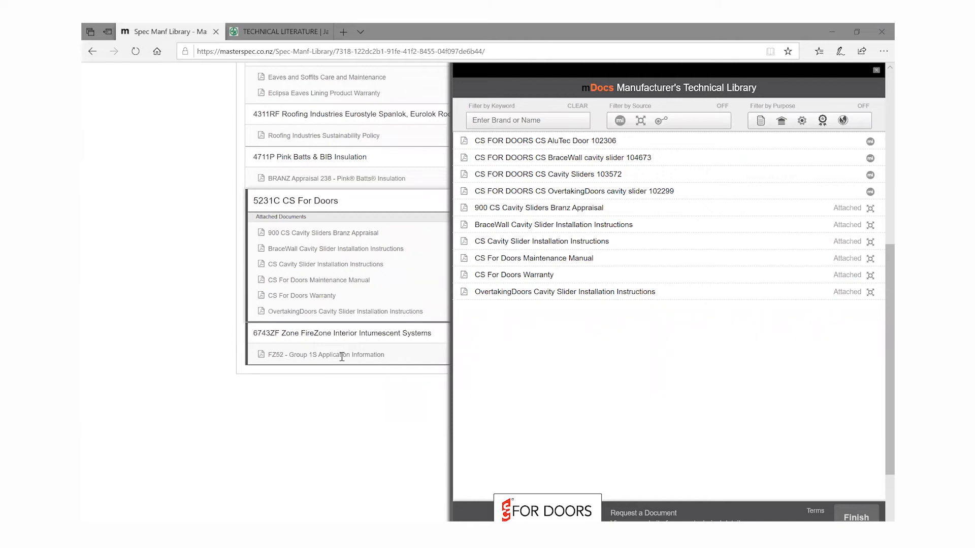
pyautogui.click(615, 514)
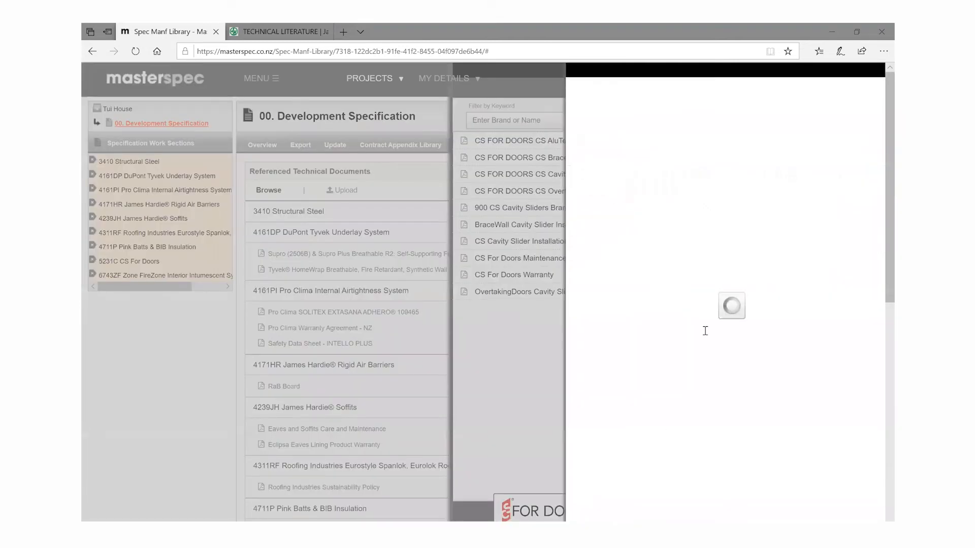
pyautogui.click(878, 70)
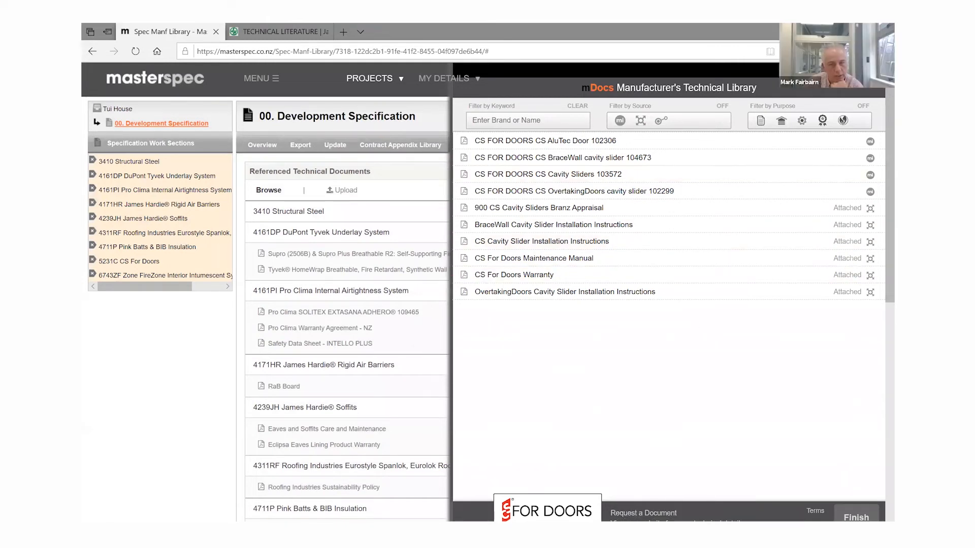
pyautogui.click(856, 517)
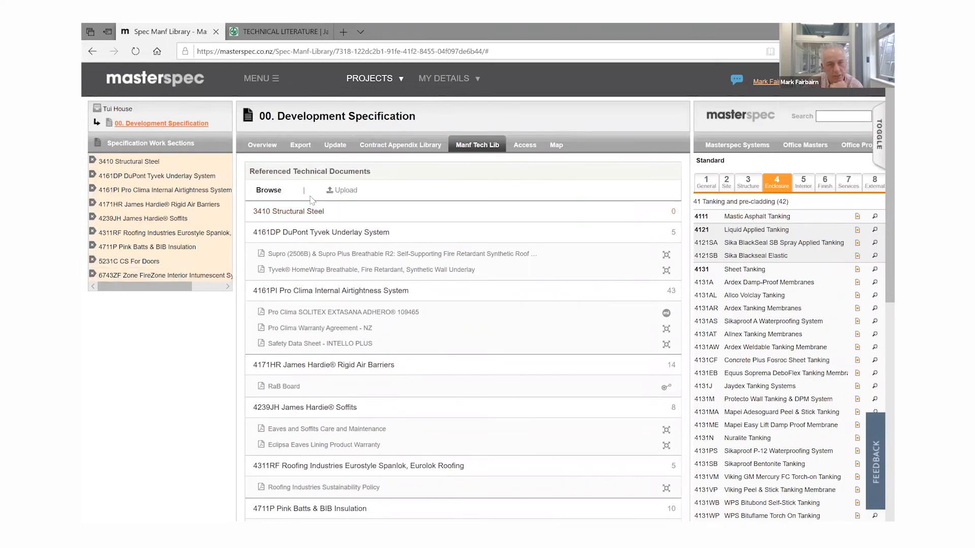
# Start a technical document upload in the Manf Tech Lib and select the file INSTALLATION-Checklist-Rigid-Air-Barriers.
pyautogui.click(344, 192)
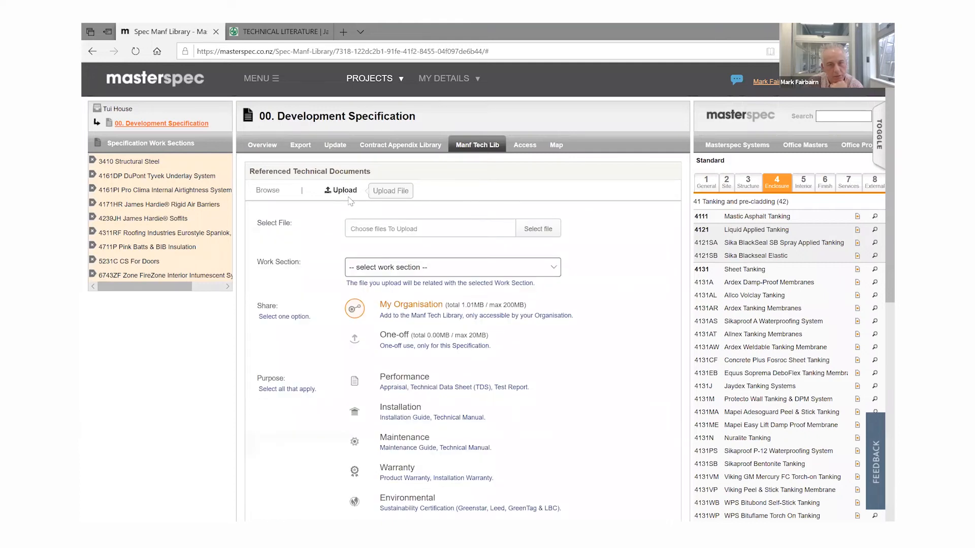
pyautogui.click(550, 234)
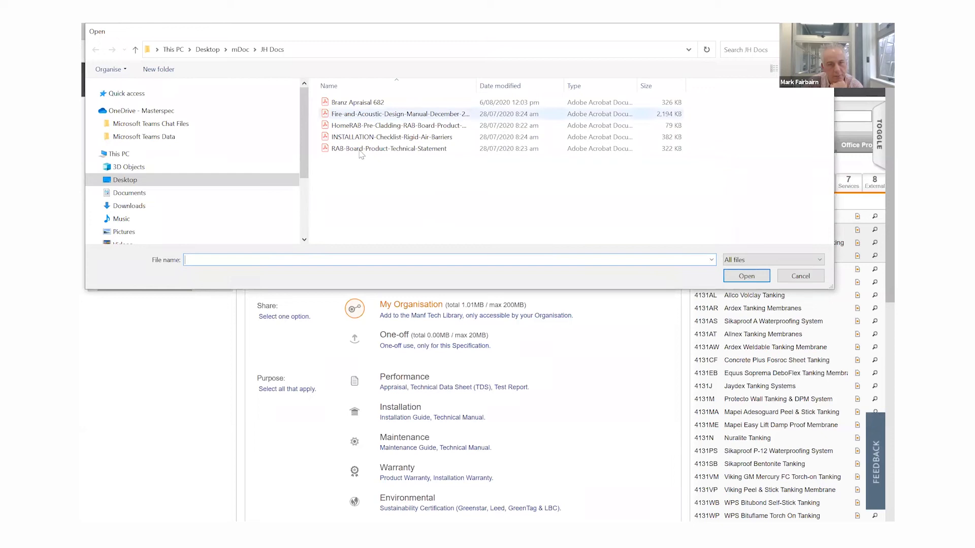
pyautogui.click(391, 137)
pyautogui.click(734, 277)
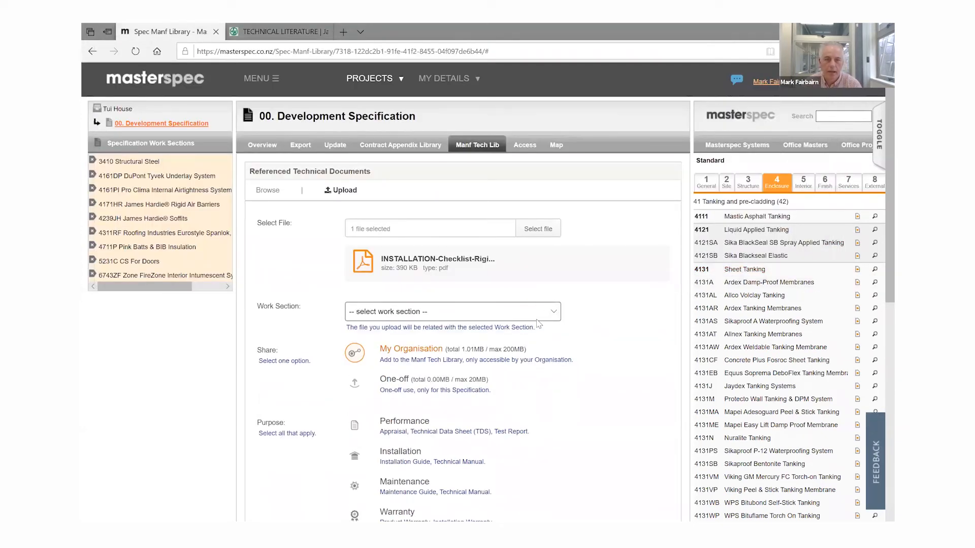
# Relate the file to work section 4171HR James Hardie Rigid Air Barriers and share it as One-off.
pyautogui.click(455, 318)
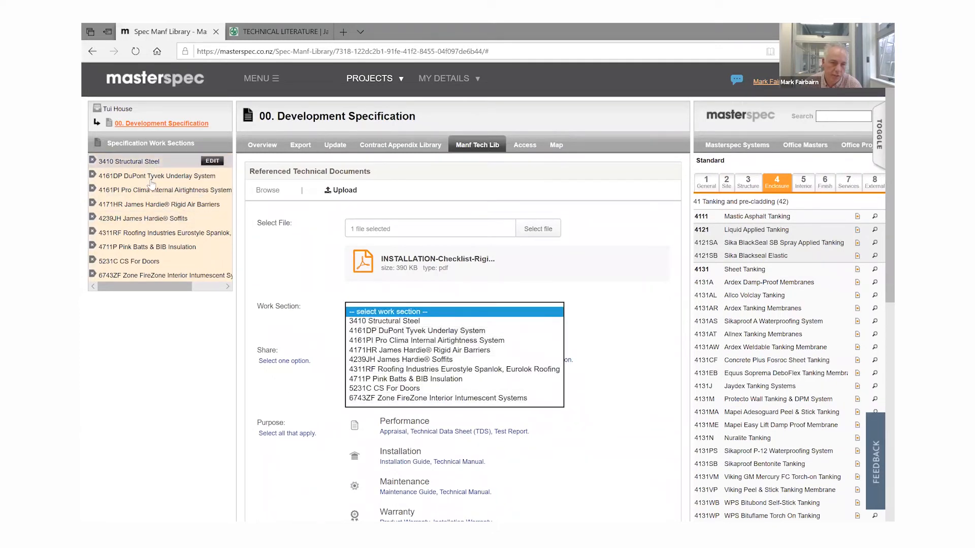
pyautogui.click(457, 350)
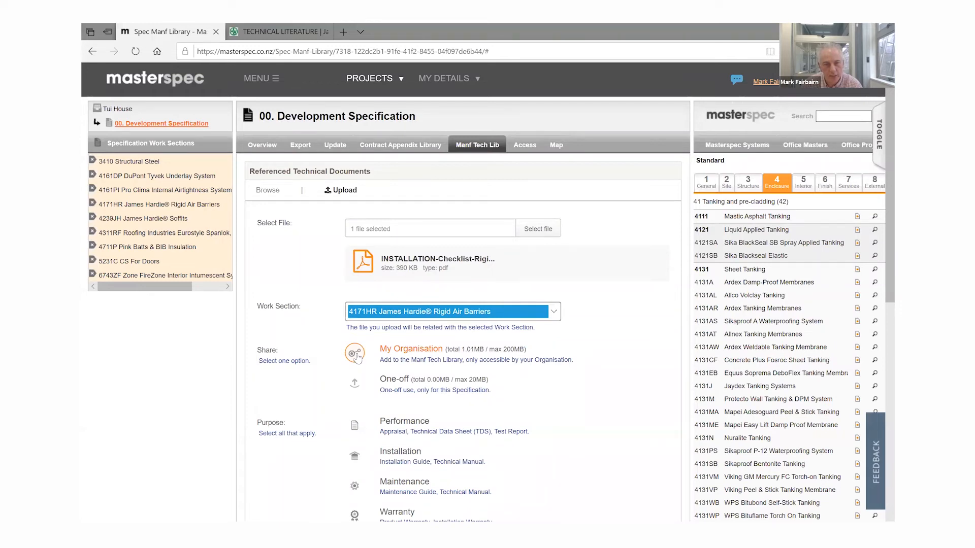
pyautogui.click(357, 358)
pyautogui.click(355, 384)
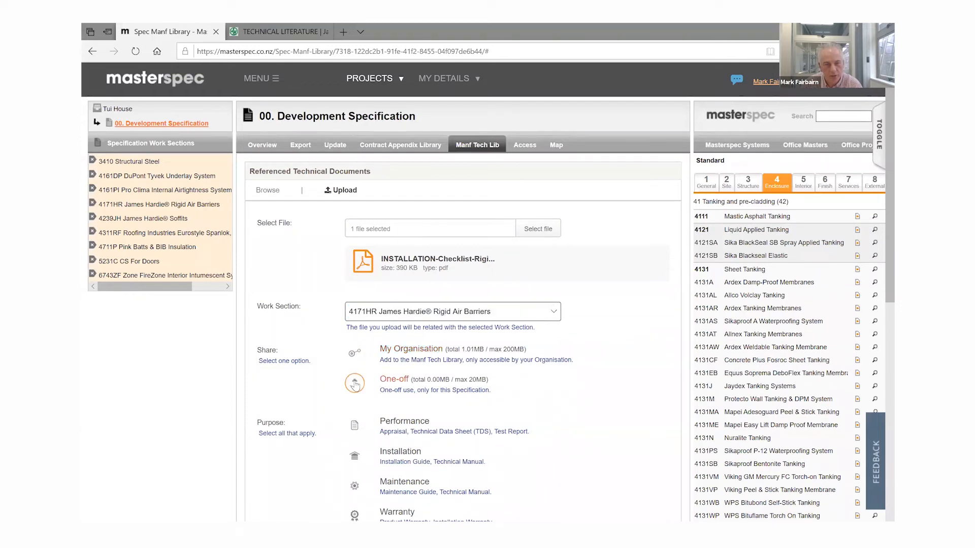
pyautogui.scroll(-3, 600, 362)
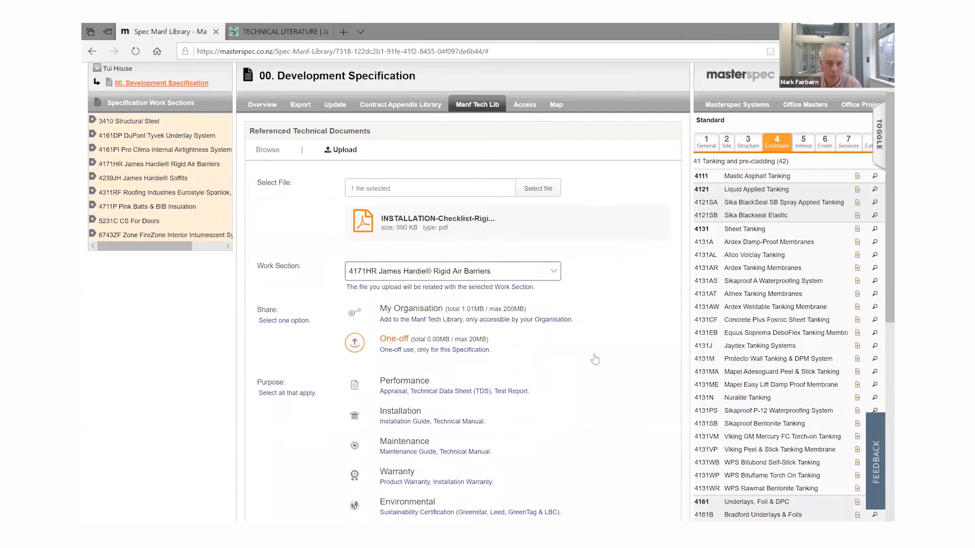
pyautogui.scroll(-1, 329, 288)
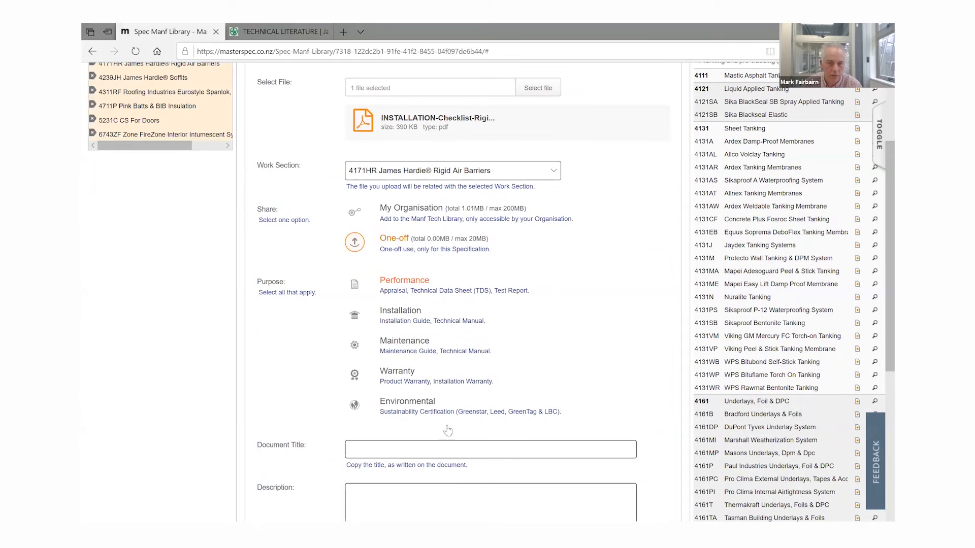
pyautogui.scroll(5, 495, 468)
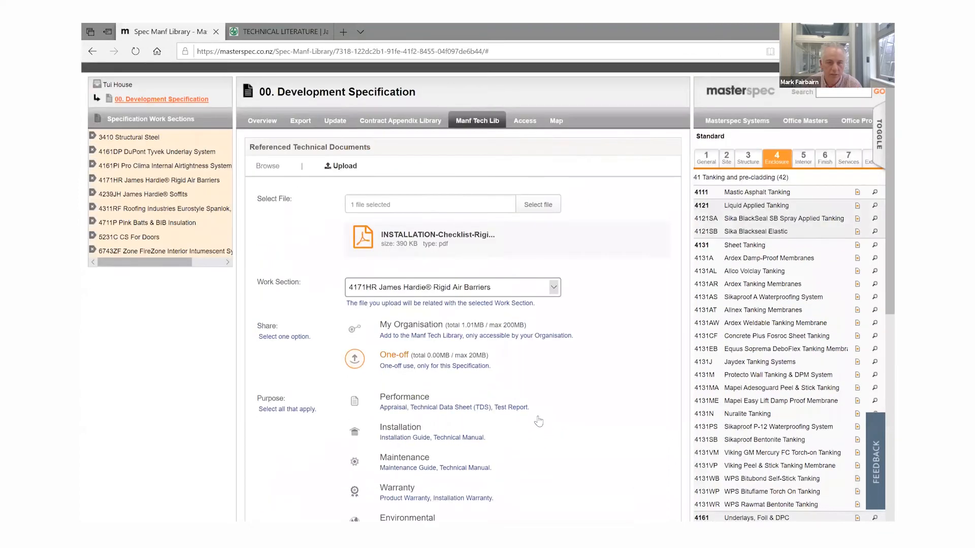
pyautogui.scroll(1, 362, 296)
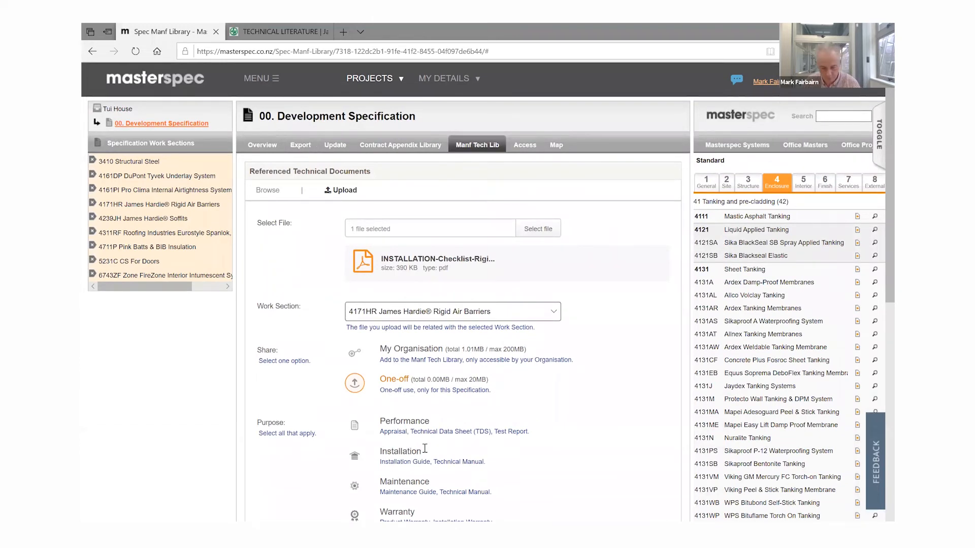
# Set the document's purpose to Performance and title it "Install RAB".
pyautogui.click(424, 450)
pyautogui.scroll(-3, 425, 449)
pyautogui.write('Install RAB')
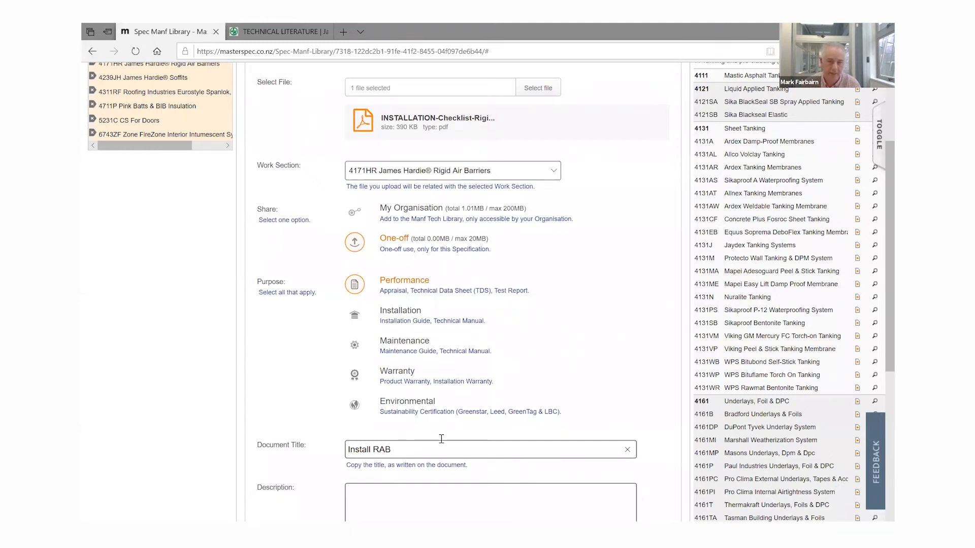
pyautogui.scroll(-1, 442, 439)
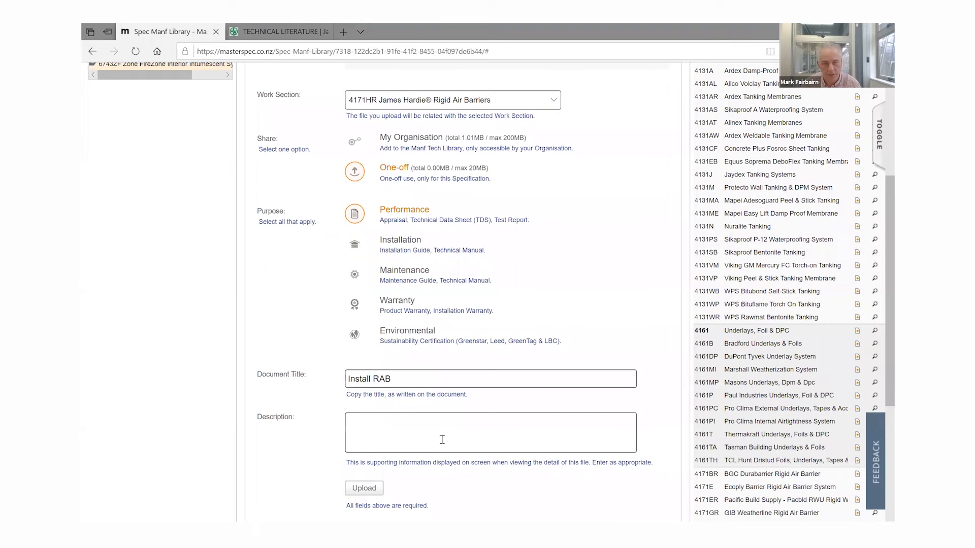
# Enter "Version1.1" as the description and submit the Install RAB upload.
pyautogui.click(442, 440)
pyautogui.write('Version1')
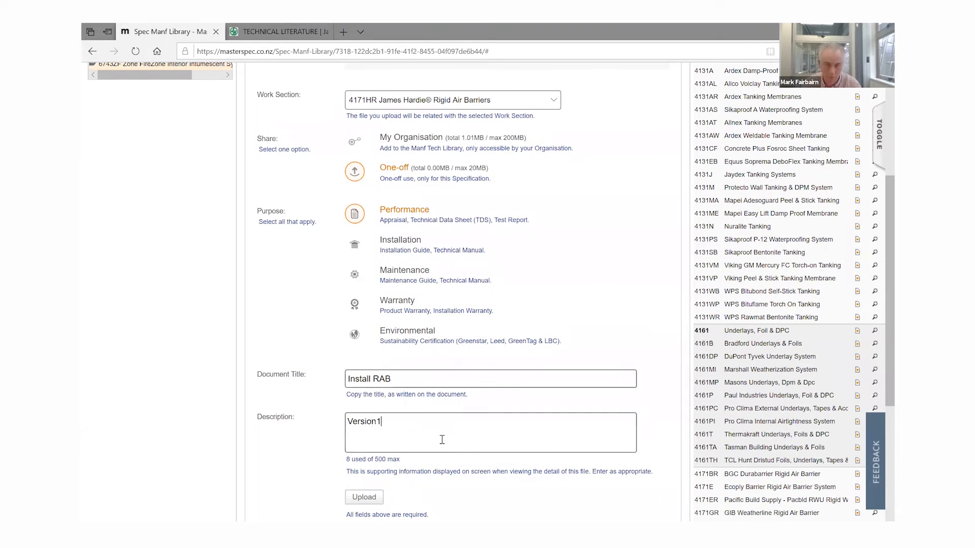
pyautogui.write('.1')
pyautogui.scroll(-2, 358, 426)
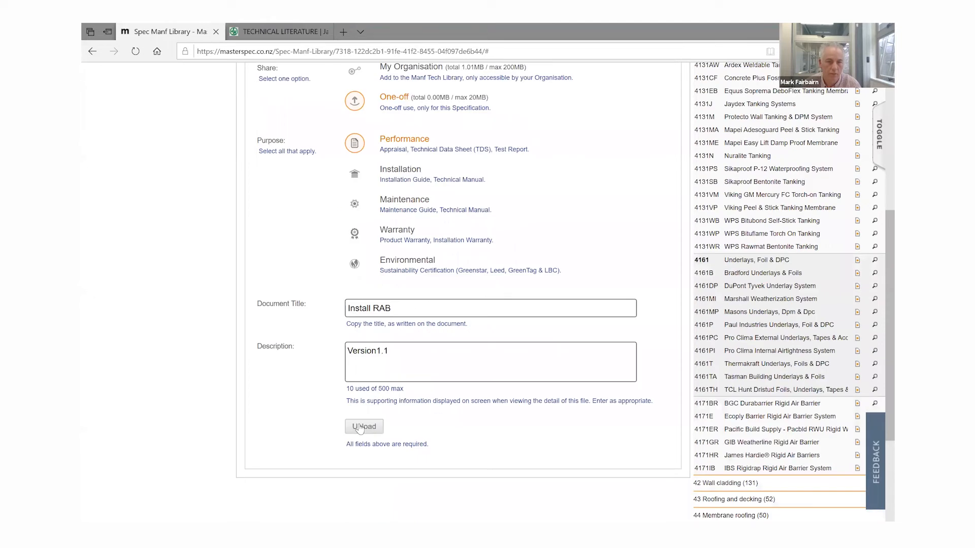
pyautogui.click(359, 427)
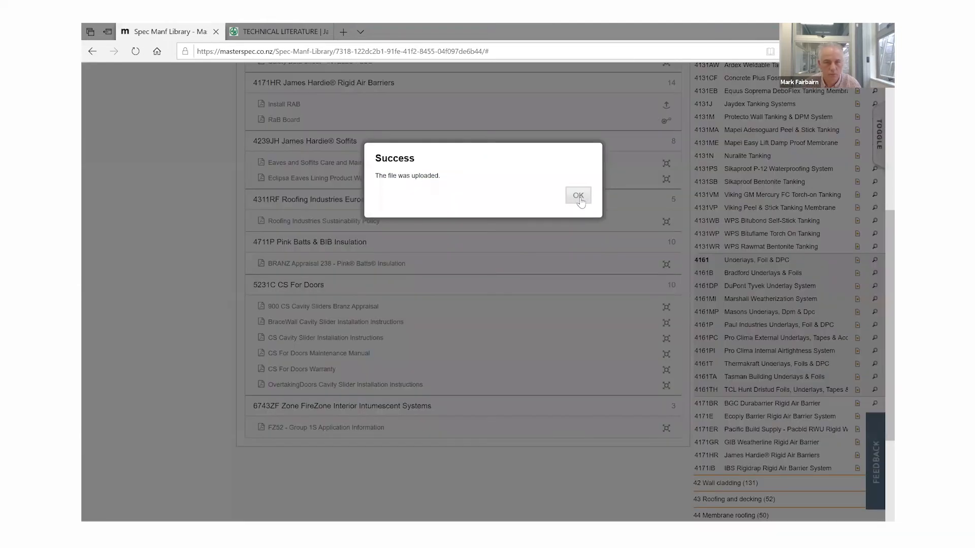
pyautogui.click(579, 197)
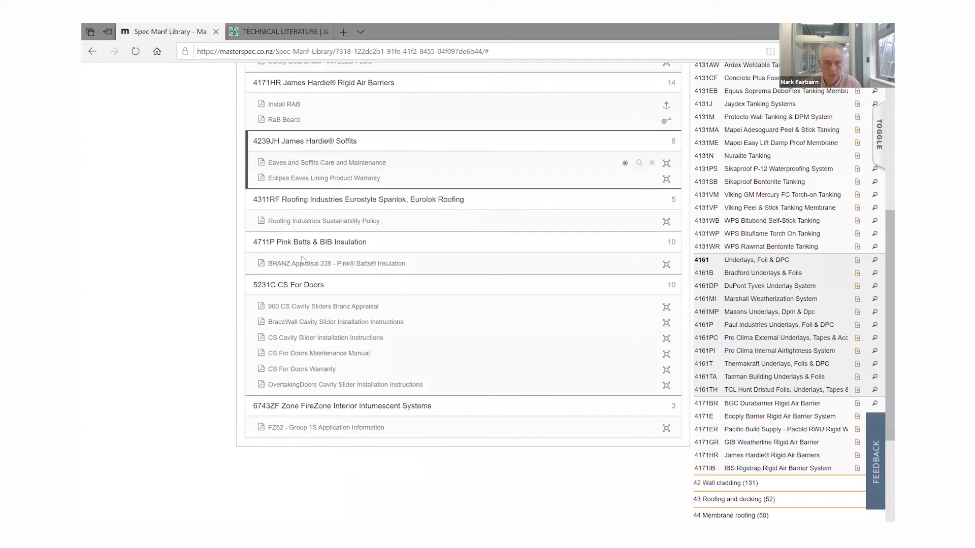
# View the Install RAB PDF under 4171HR James Hardie Rigid Air Barriers, close it, and detach the document from the section.
pyautogui.scroll(3, 312, 249)
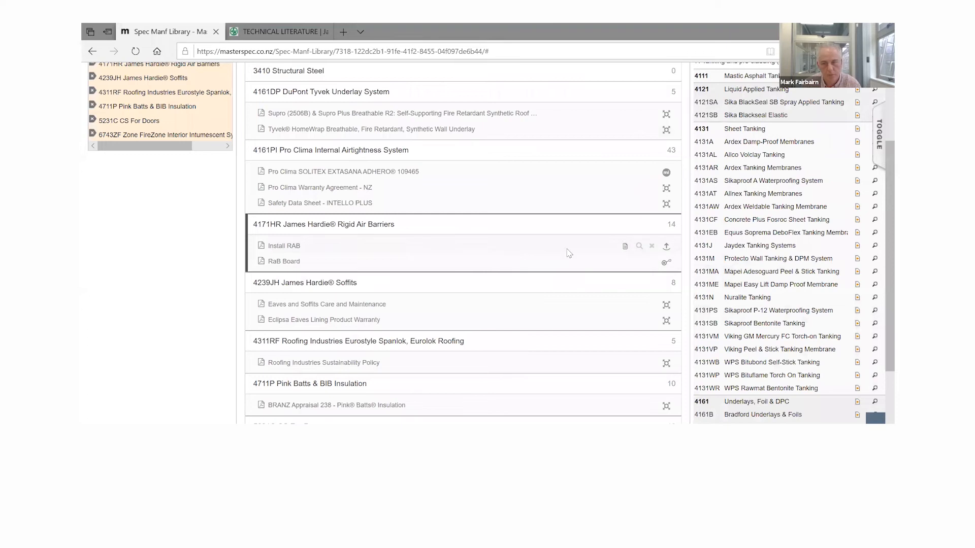
pyautogui.click(640, 249)
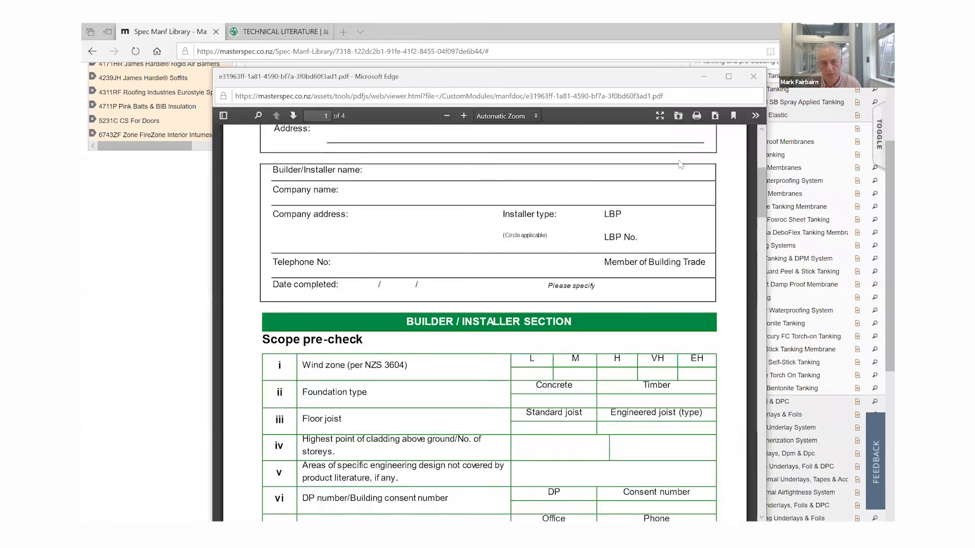
pyautogui.scroll(-5, 680, 167)
pyautogui.click(754, 76)
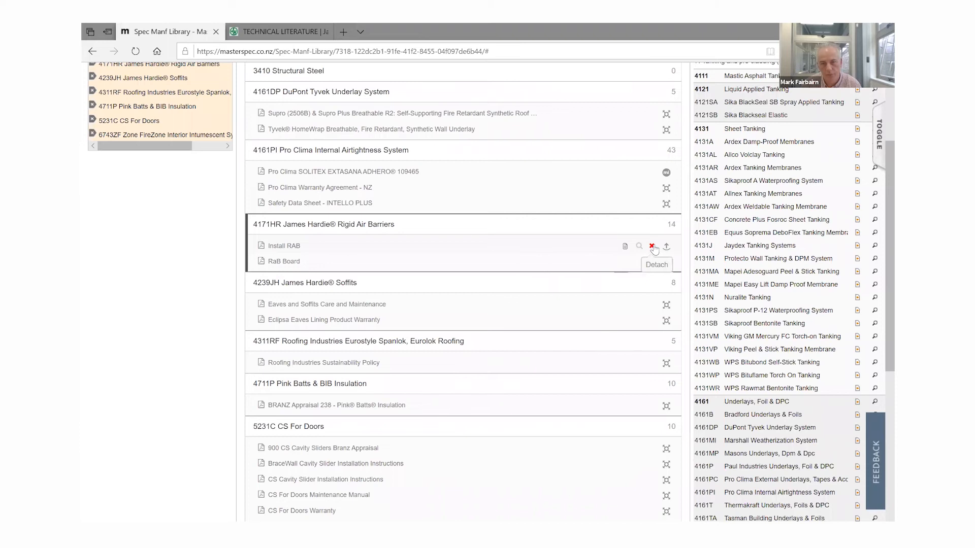
pyautogui.click(652, 247)
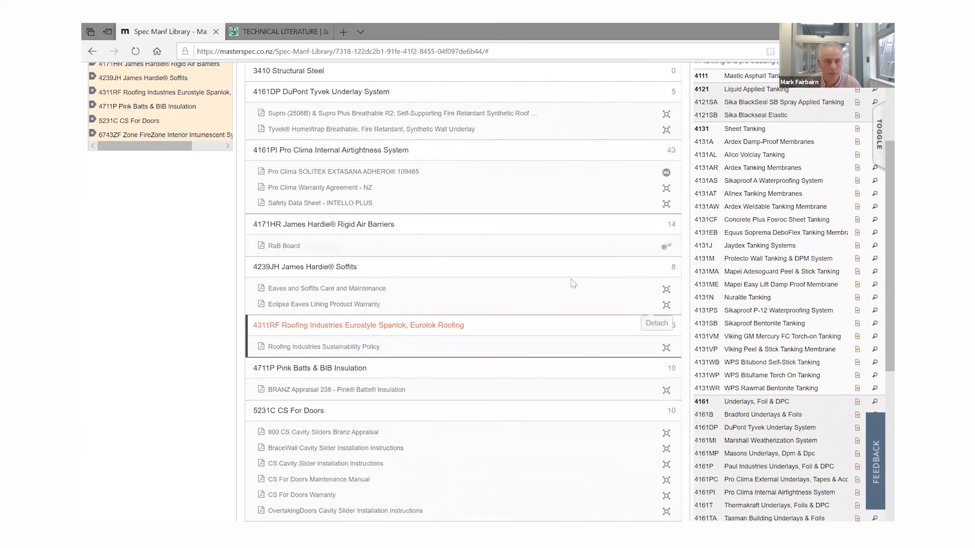
# Open the Eclipsa Eaves Lining Product Warranty PDF under 4239JH James Hardie Soffits.
pyautogui.scroll(3, 573, 284)
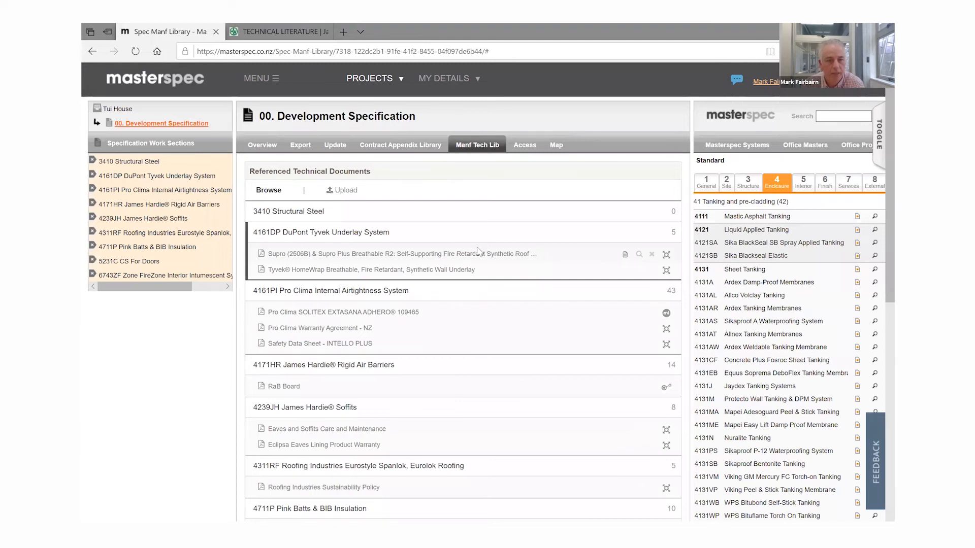
pyautogui.scroll(-3, 487, 229)
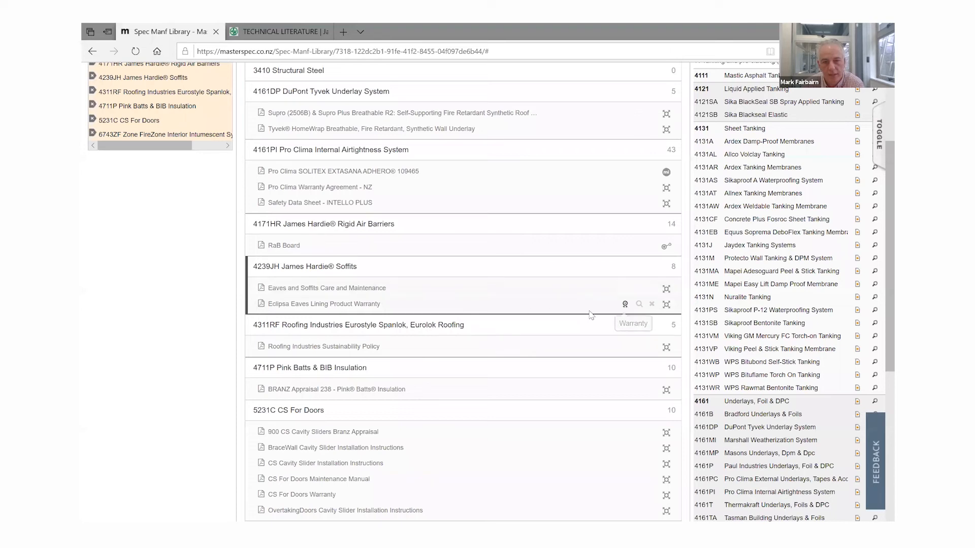
pyautogui.click(627, 303)
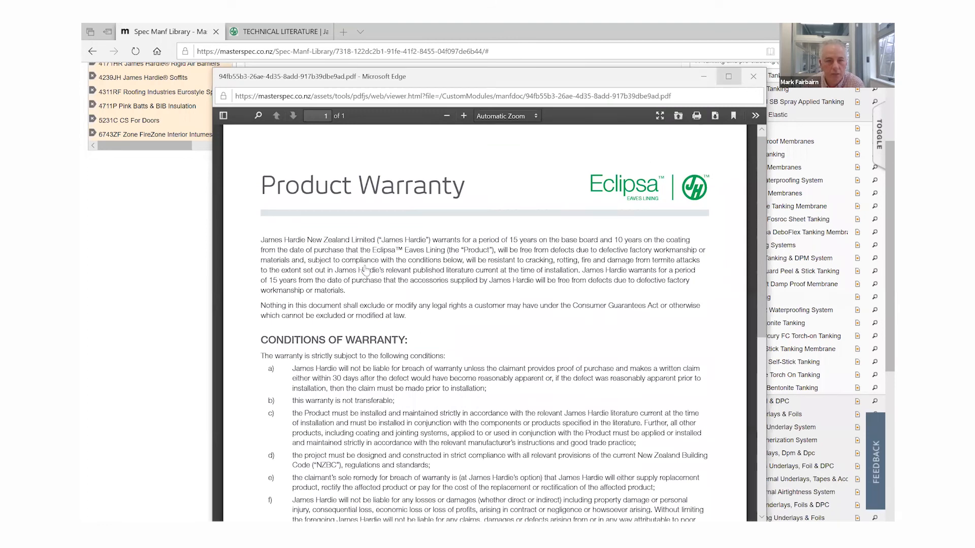
# Close the warranty PDF and open the Fire and Acoustic Design Manual PDF listed for 4171HR James Hardie Rigid Air Barriers.
pyautogui.hotkey('ctrl', 'w')
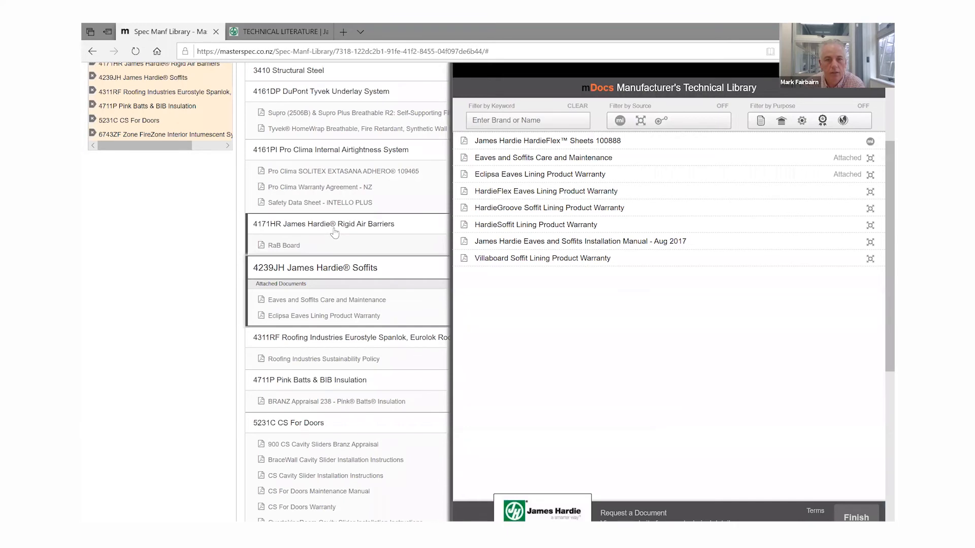
pyautogui.click(334, 233)
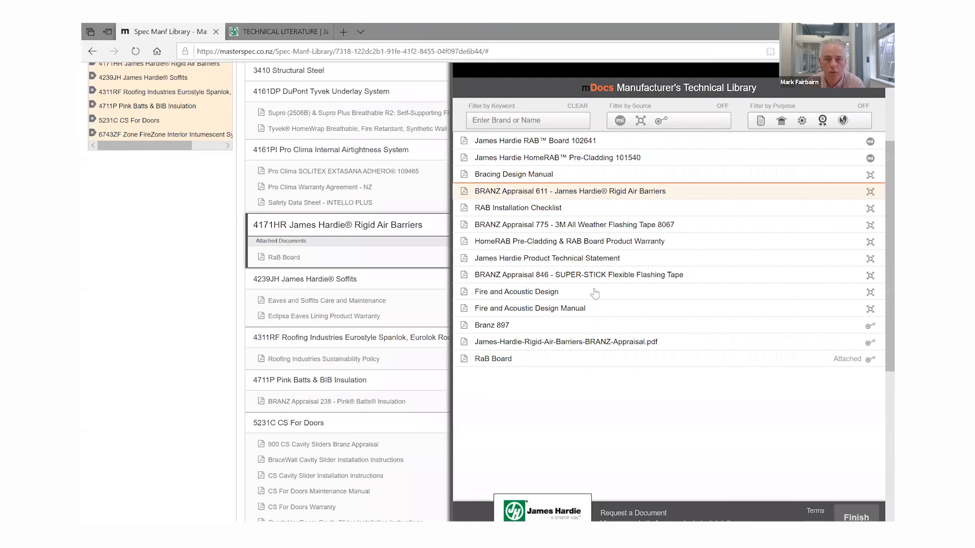
pyautogui.click(559, 311)
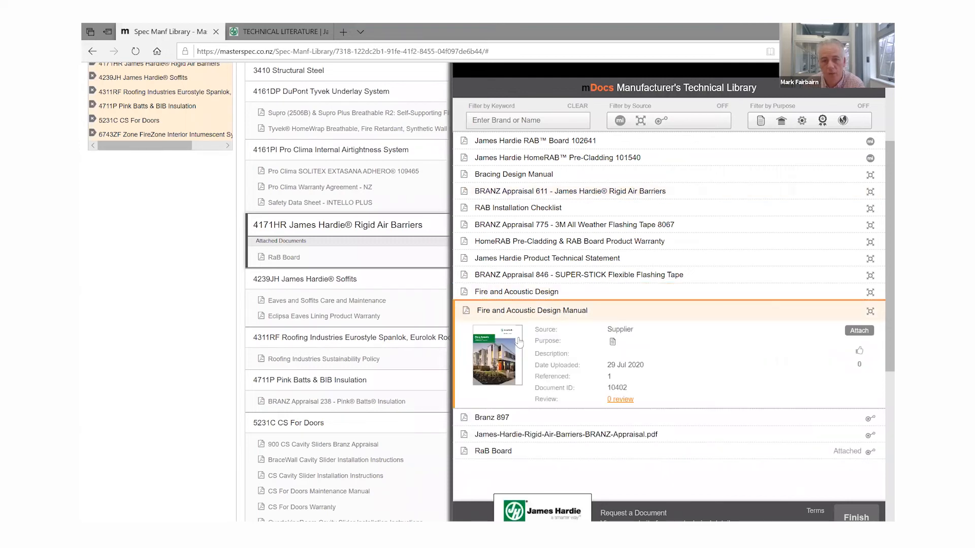
pyautogui.click(488, 356)
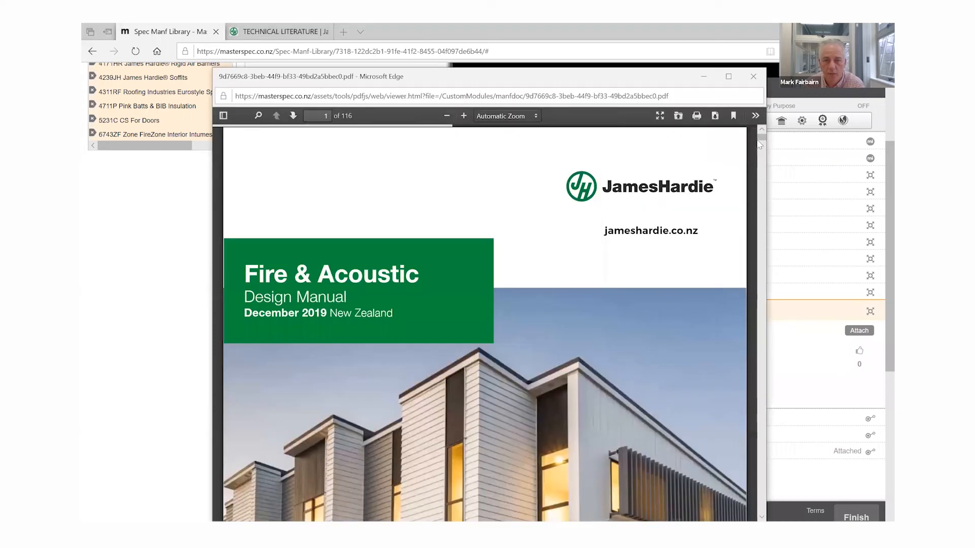
# Browse the Fire and Acoustic Design Manual, close it, and attach it to the 4171HR section.
pyautogui.moveTo(764, 145); pyautogui.dragTo(753, 315)
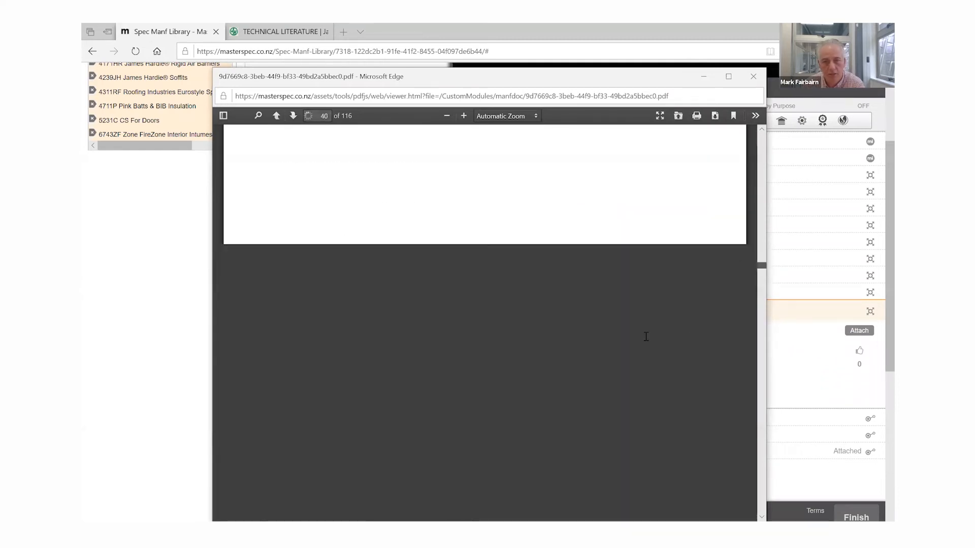
pyautogui.scroll(-5, 713, 188)
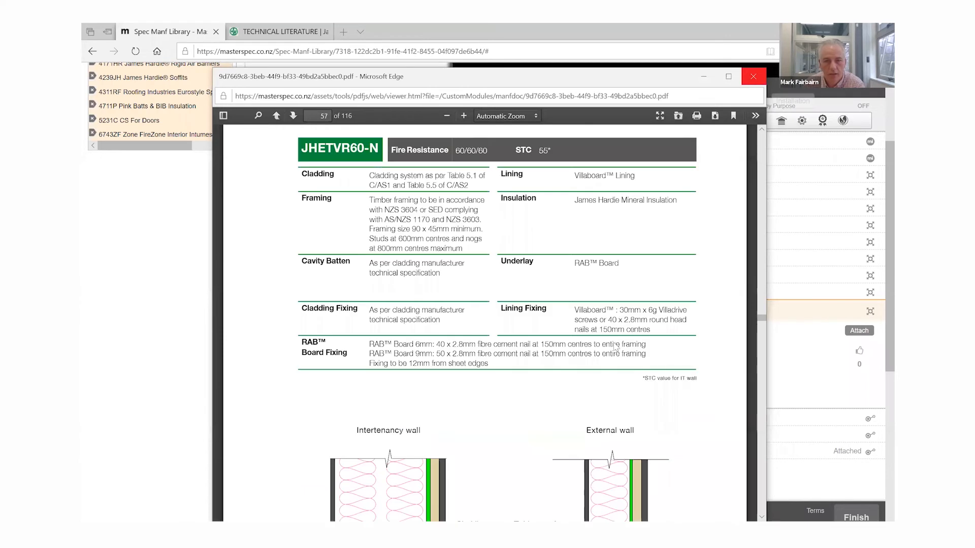
pyautogui.click(804, 366)
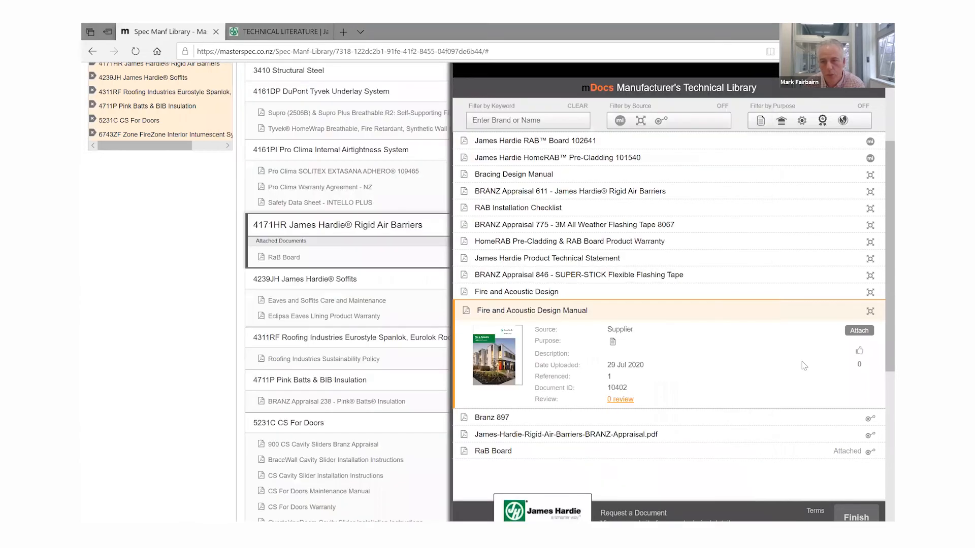
pyautogui.click(859, 331)
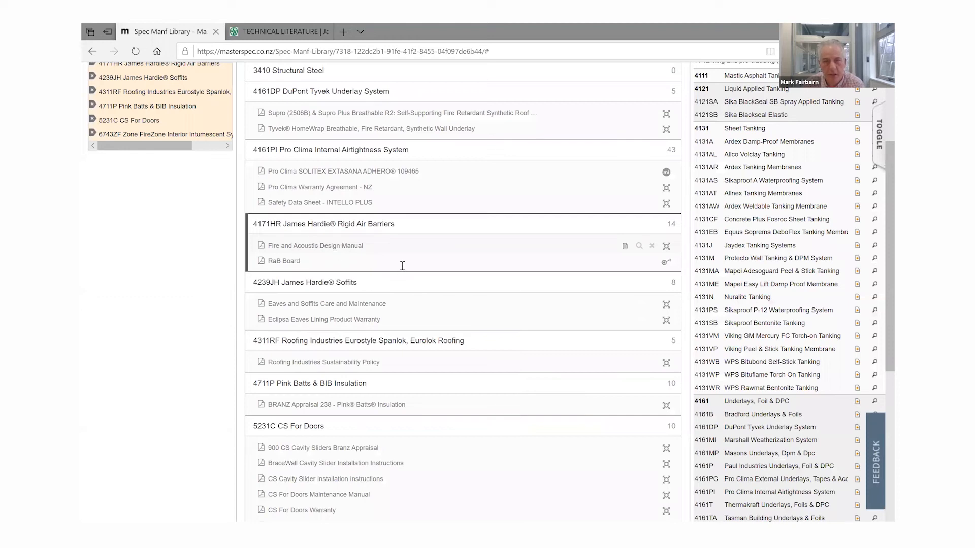
pyautogui.scroll(3, 475, 171)
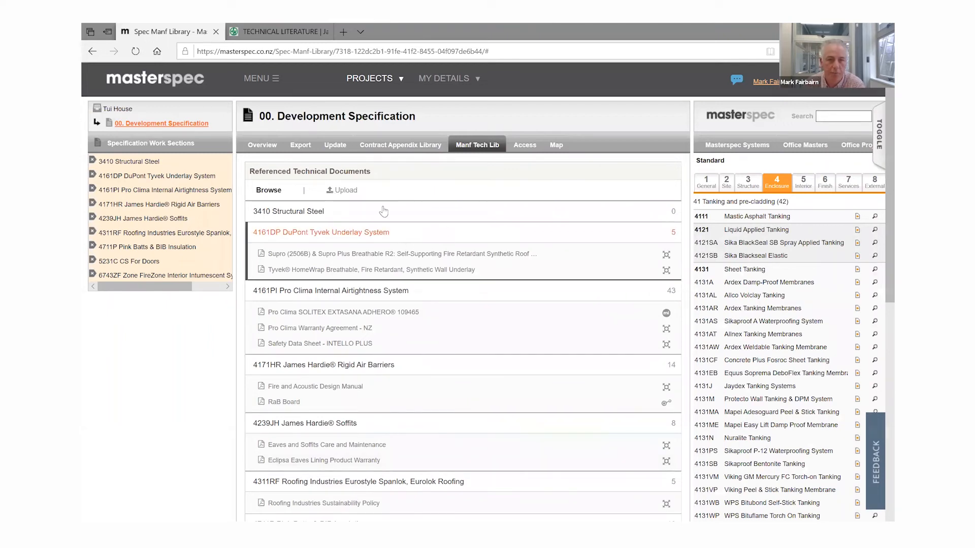
# View the Contract Appendix Library's upload form and the documents available in its Office Library.
pyautogui.click(351, 191)
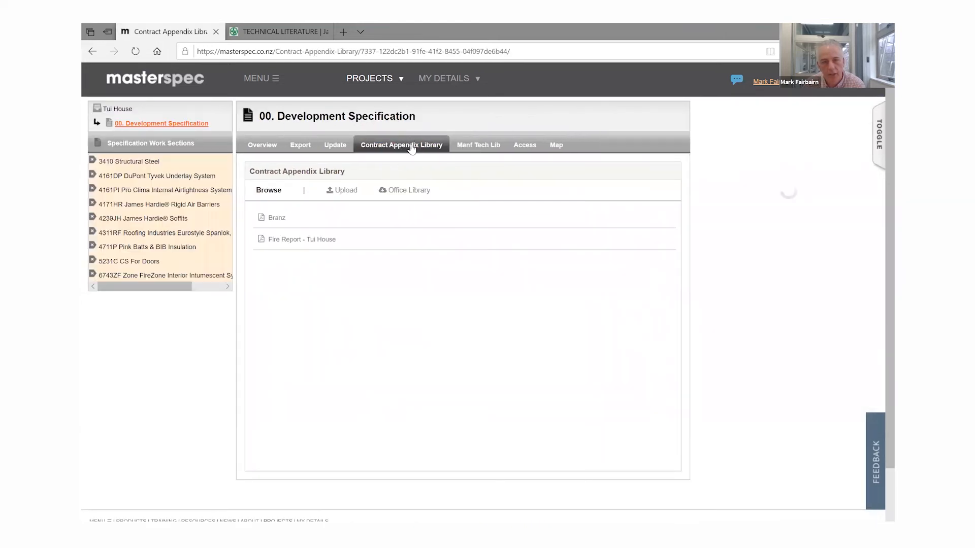
pyautogui.click(347, 192)
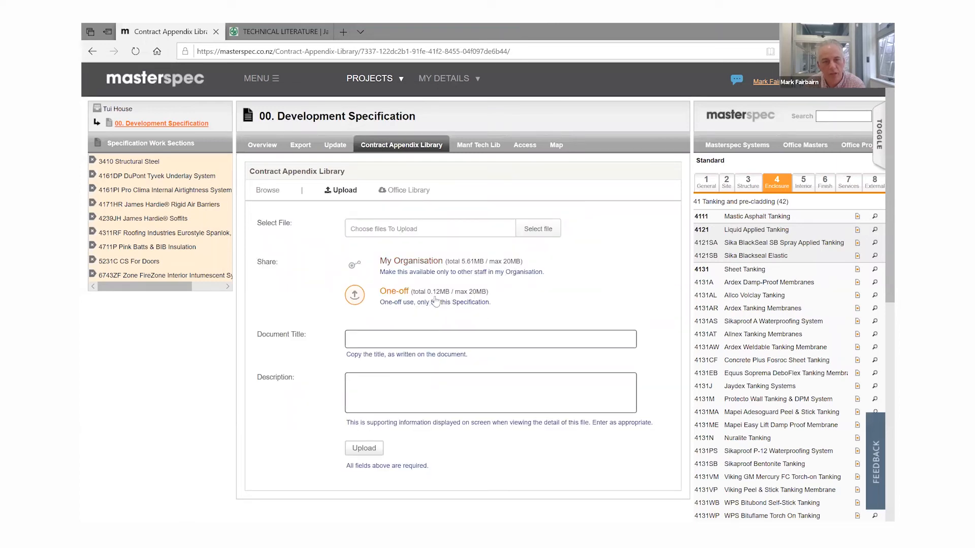
pyautogui.click(407, 190)
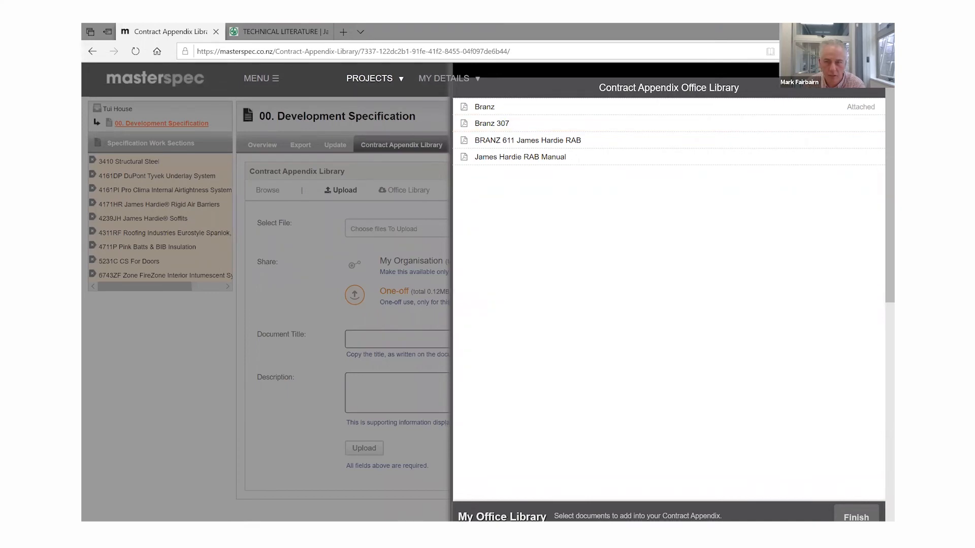
pyautogui.click(445, 270)
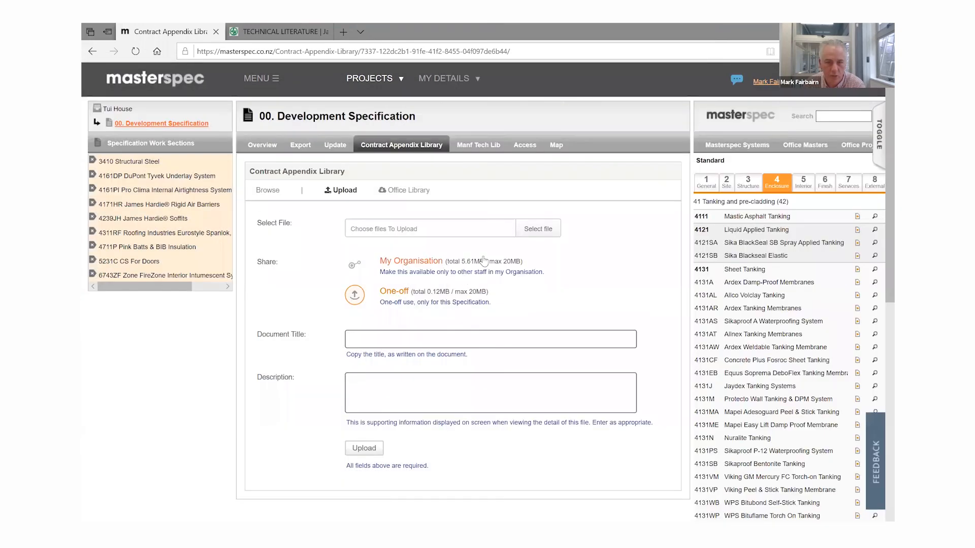
# Compare the referenced documents in Manf Tech Lib with the files in the Contract Appendix Library.
pyautogui.click(472, 150)
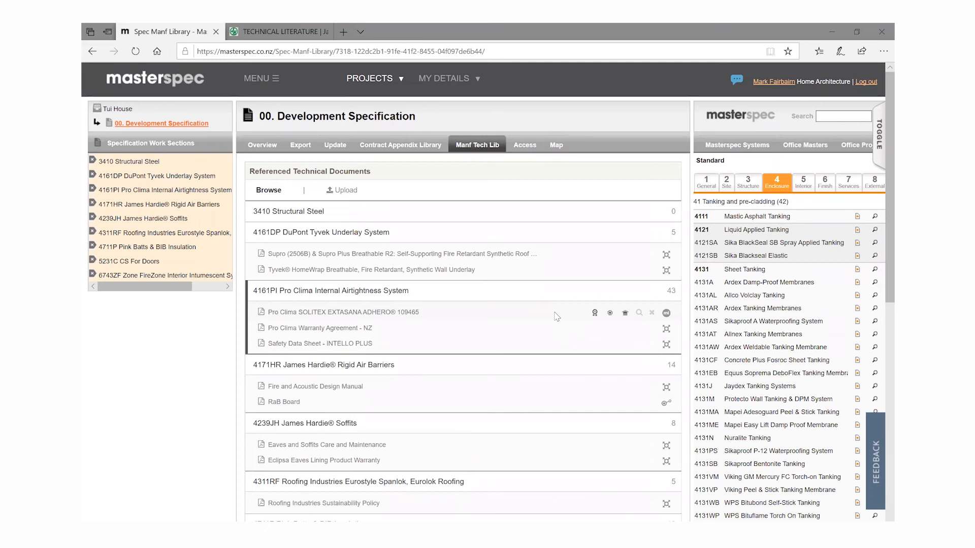
pyautogui.click(382, 147)
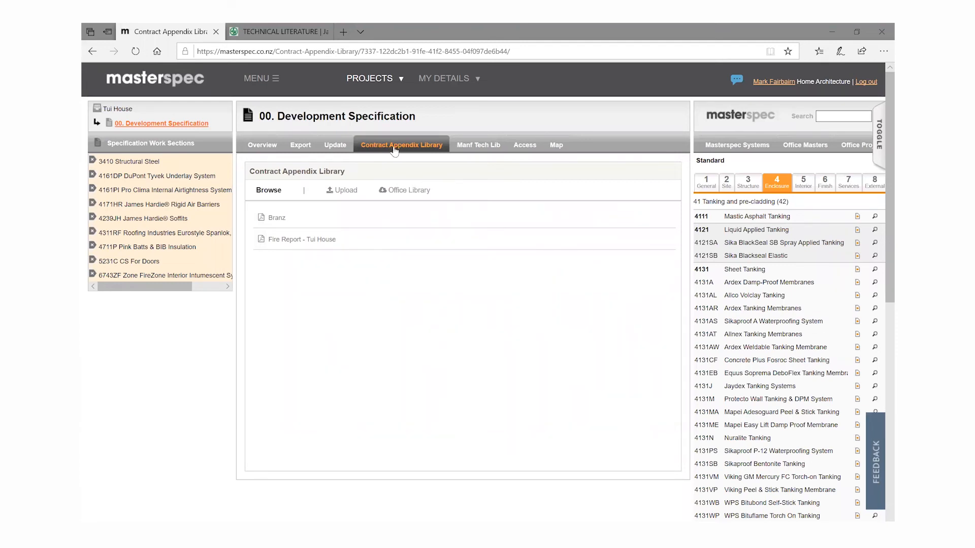
pyautogui.click(484, 147)
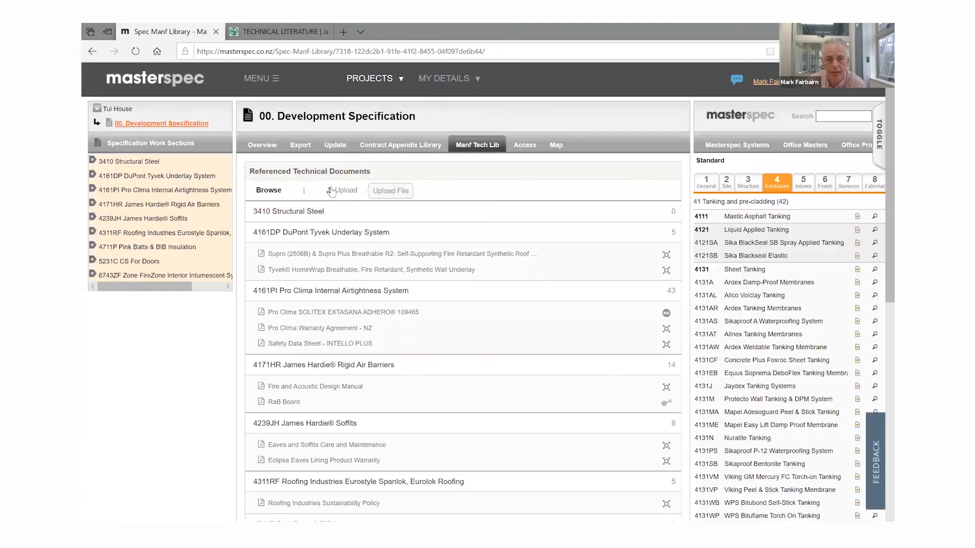
# Select Fire-and-Acoustic-Design-Manual-December-2019 as a technical library upload and view the available work sections without choosing one.
pyautogui.click(330, 191)
pyautogui.click(400, 229)
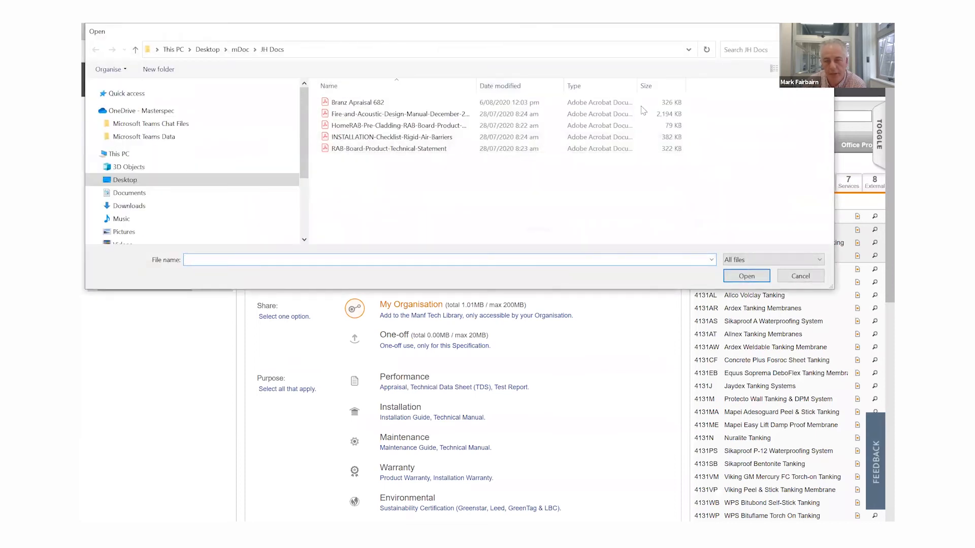
pyautogui.click(409, 116)
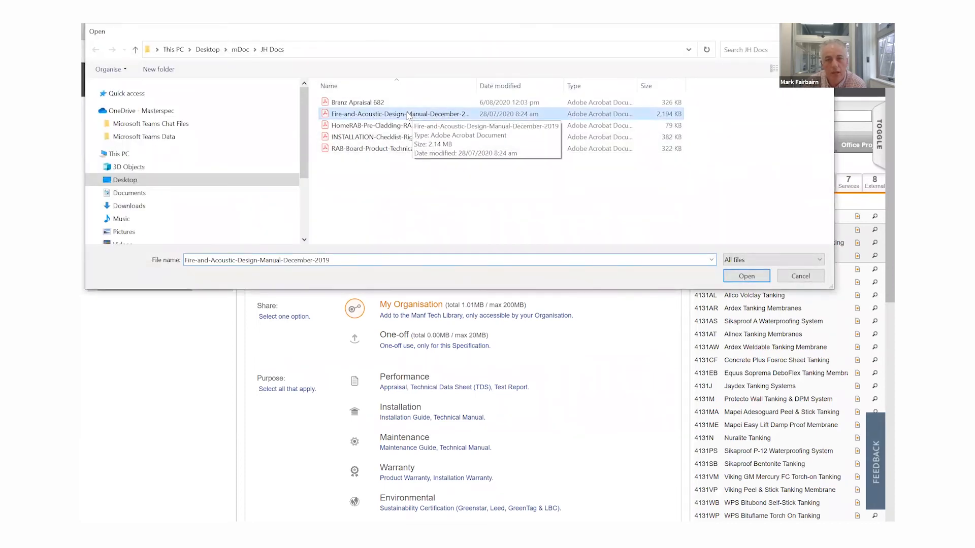
pyautogui.click(737, 276)
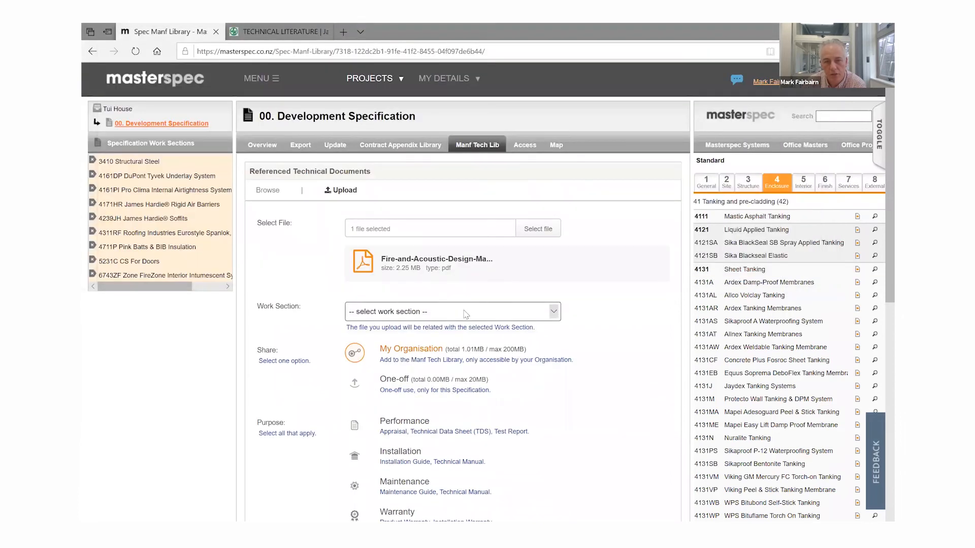
pyautogui.click(467, 312)
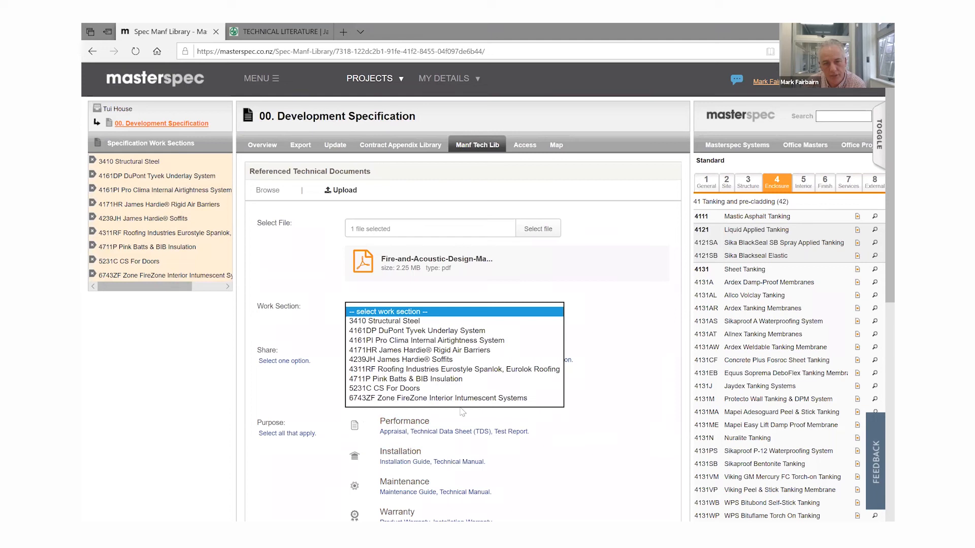
pyautogui.click(668, 342)
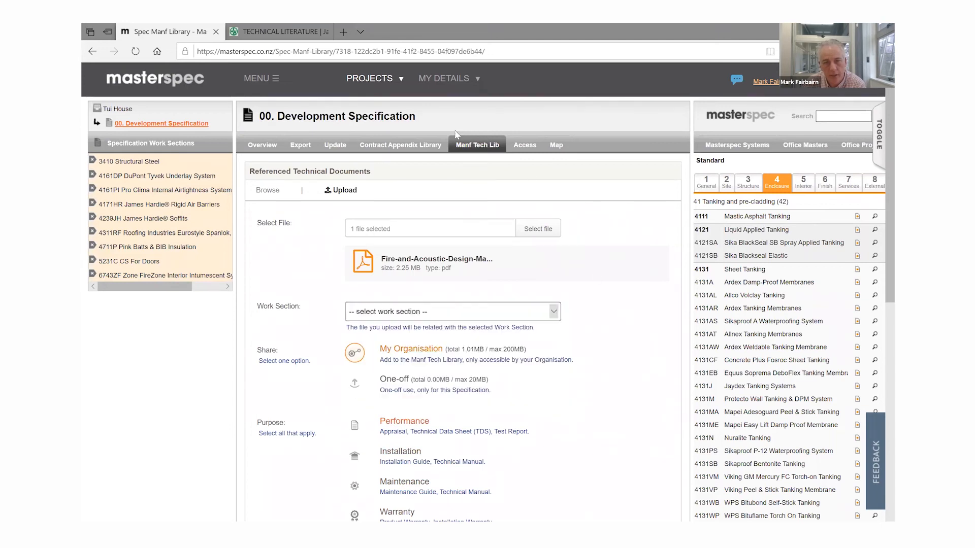
# Prepare a Contract Appendix Library upload of RAB-Board-Product-Technical-Statement with One-off sharing, leaving the document title and description blank.
pyautogui.click(409, 145)
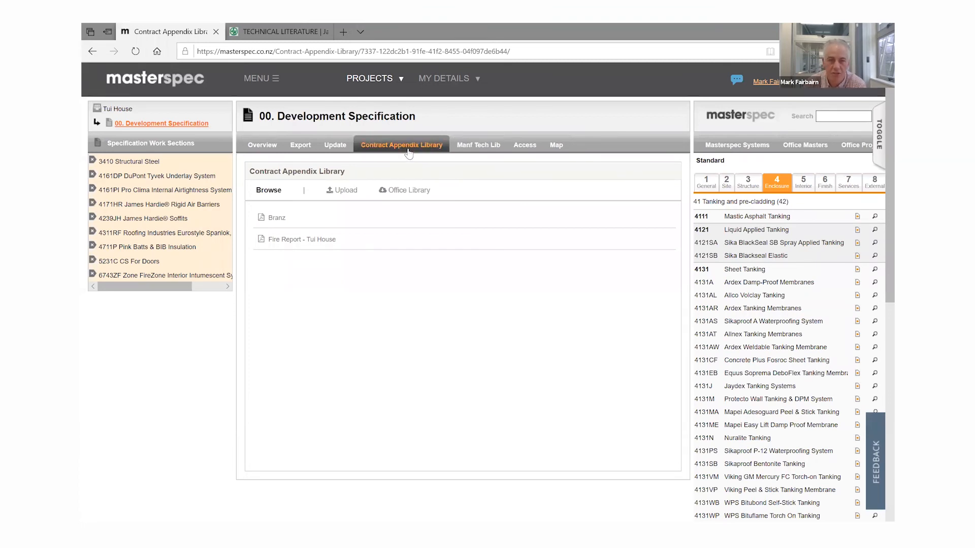
pyautogui.click(345, 193)
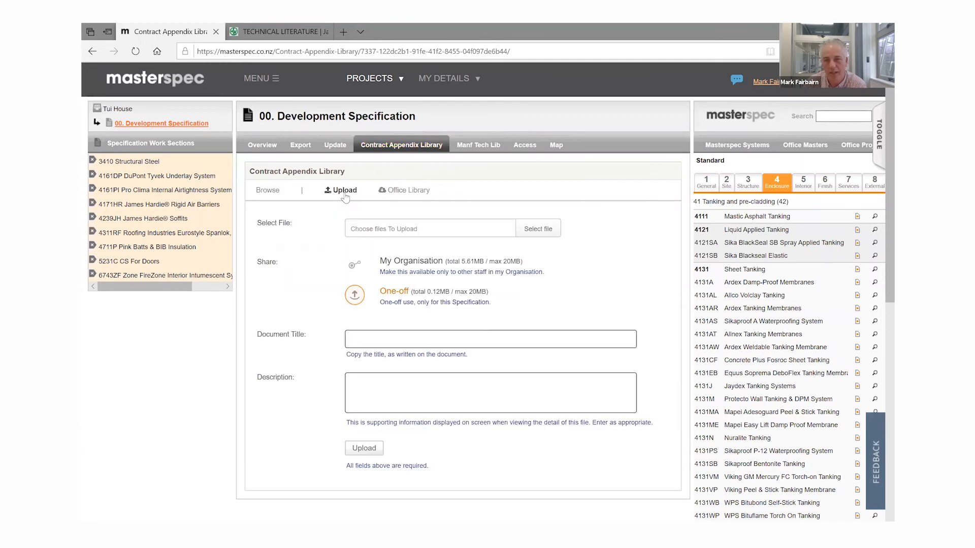
pyautogui.click(525, 229)
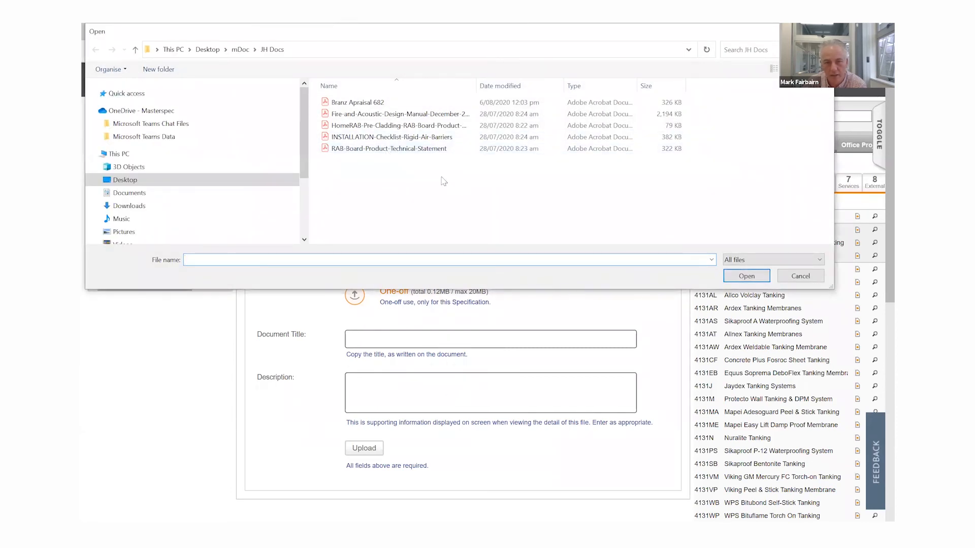
pyautogui.click(421, 149)
pyautogui.click(745, 276)
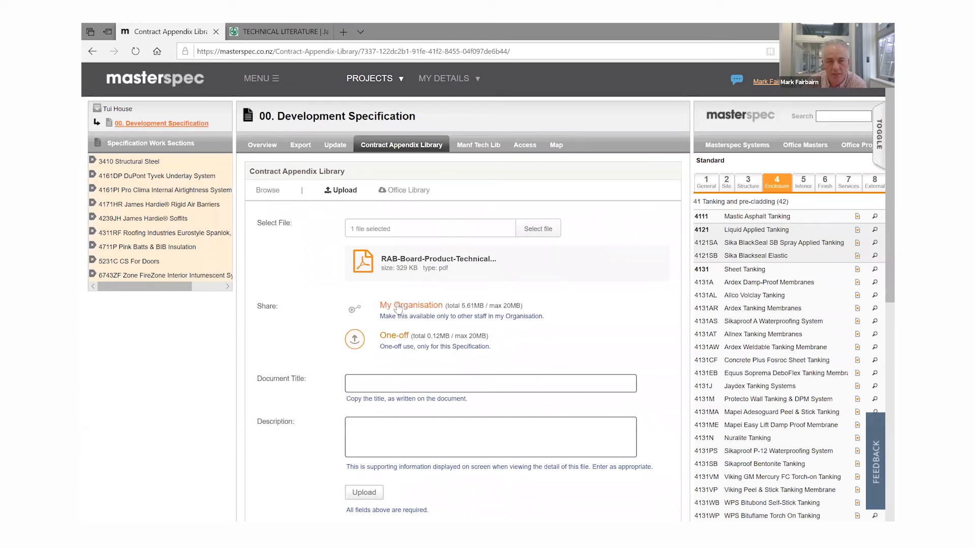
pyautogui.click(350, 343)
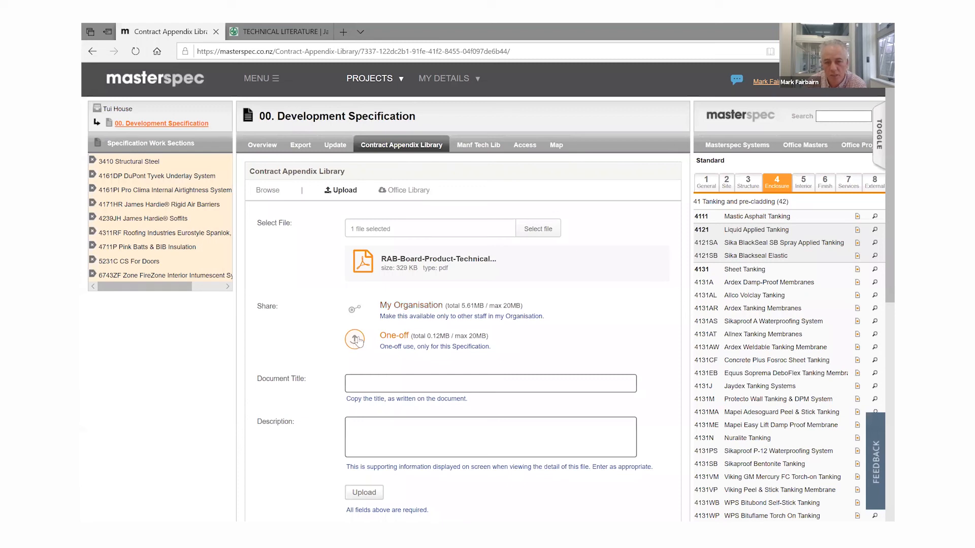
pyautogui.click(370, 383)
pyautogui.click(399, 432)
# Review the Manf Tech Lib and Contract Appendix Library lists and the specification's Export options, finishing at Manf Tech Lib.
pyautogui.click(482, 148)
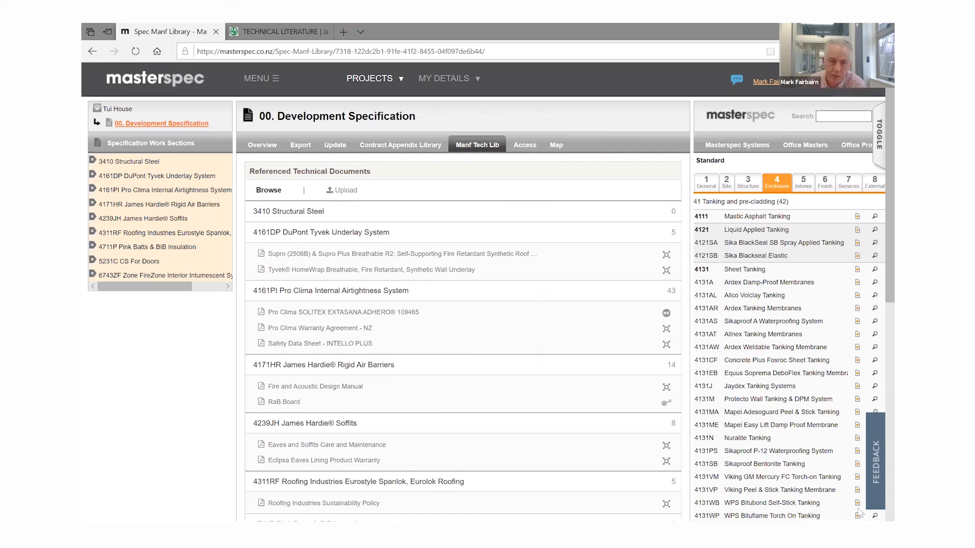
pyautogui.click(424, 153)
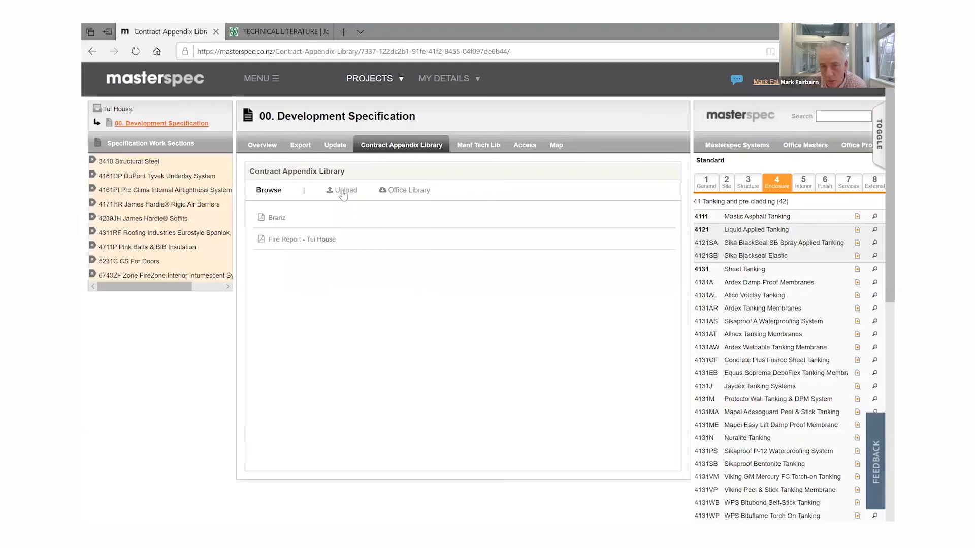
pyautogui.click(477, 148)
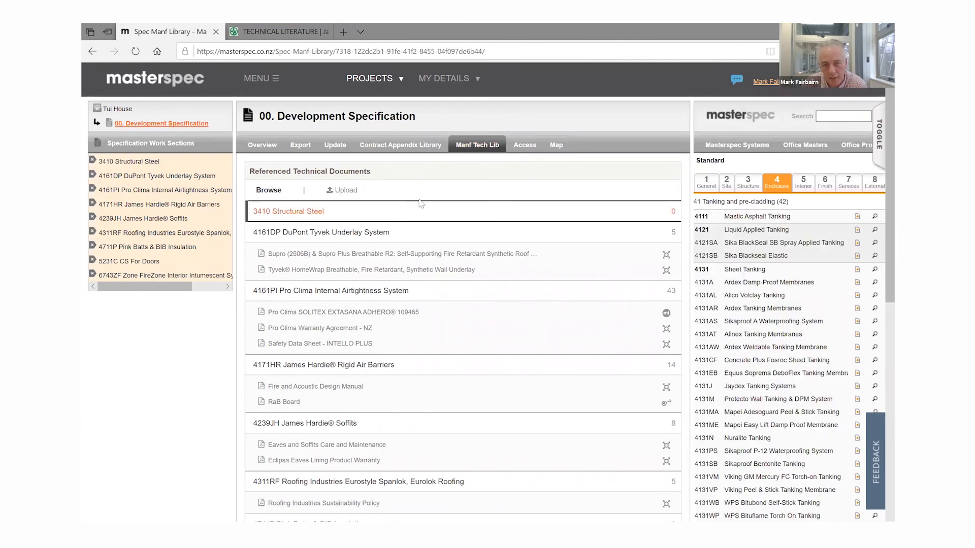
pyautogui.click(300, 152)
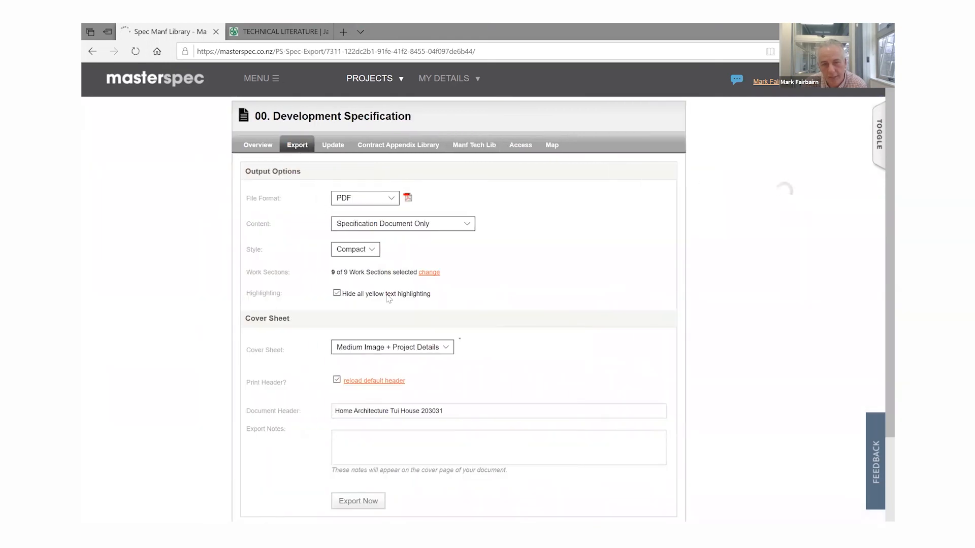
pyautogui.click(473, 149)
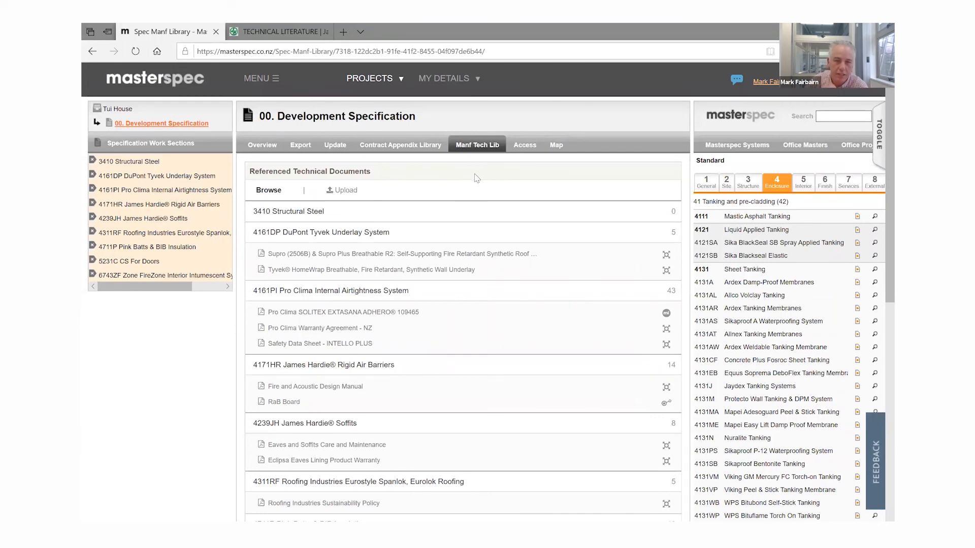
pyautogui.click(486, 207)
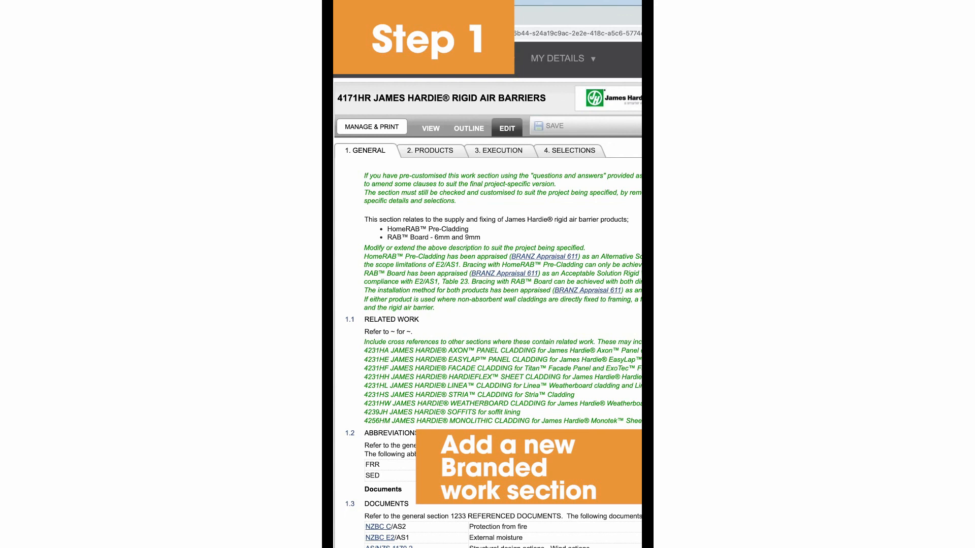
# In the Selections of 4171HR James Hardie Rigid Air Barriers, set the 9mm RAB Board's sheet length to 3000mm.
pyautogui.click(582, 153)
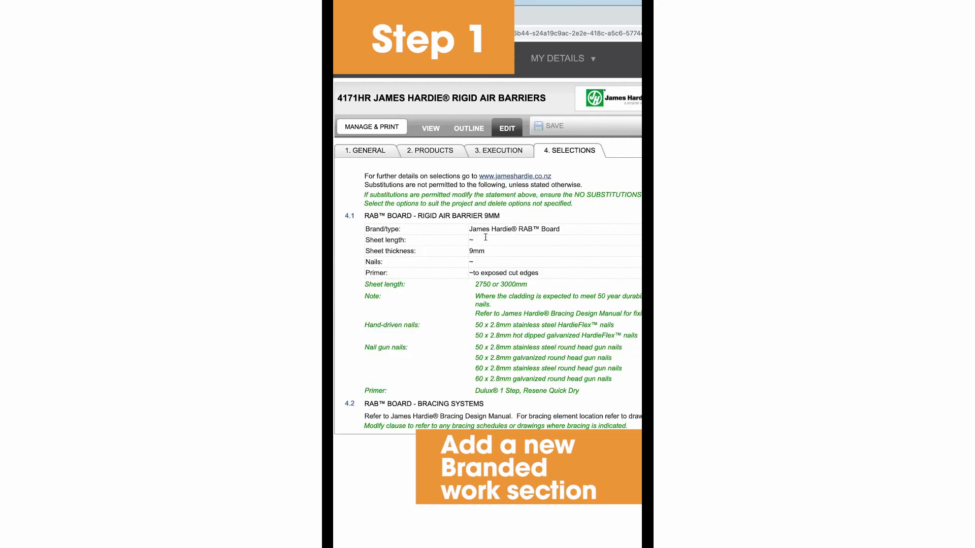
pyautogui.click(490, 241)
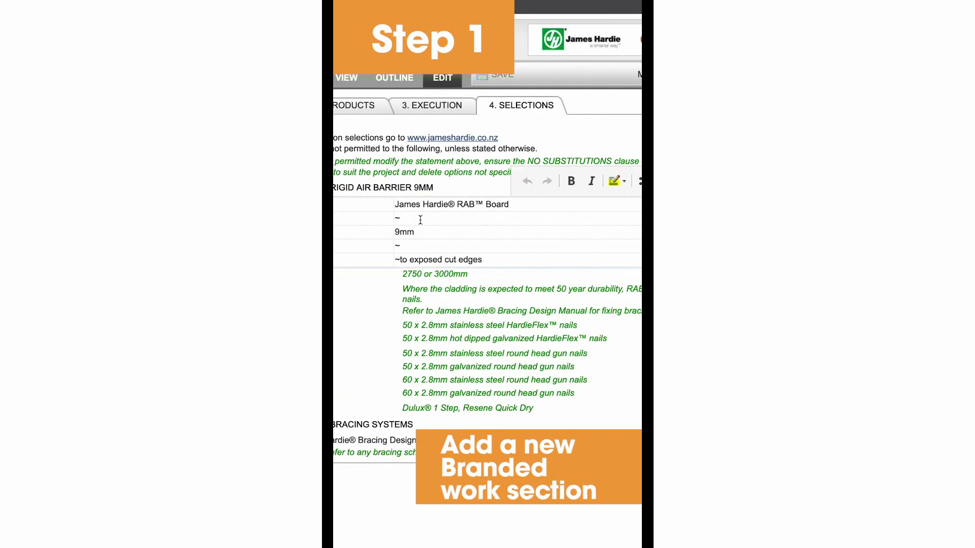
pyautogui.press('BackSpace')
pyautogui.write('3000mm')
# Set the RAB Board's nails to "50 x 2.8mm stainless steel HardieFlex™ nails".
pyautogui.click(413, 247)
pyautogui.press('BackSpace')
pyautogui.write('50 x 2.8mm stainless steel HardieFlex™ nails')
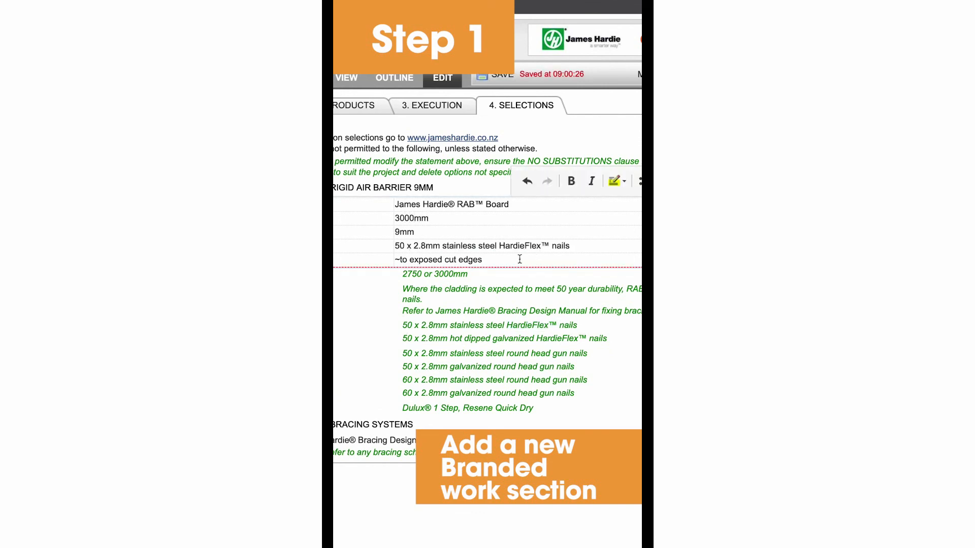
# Set the RAB Board's primer to "Dulux® 1 Step, Resene Quick Dry" in front of "to exposed cut edges".
pyautogui.moveTo(534, 408); pyautogui.dragTo(407, 405)
pyautogui.click(396, 259)
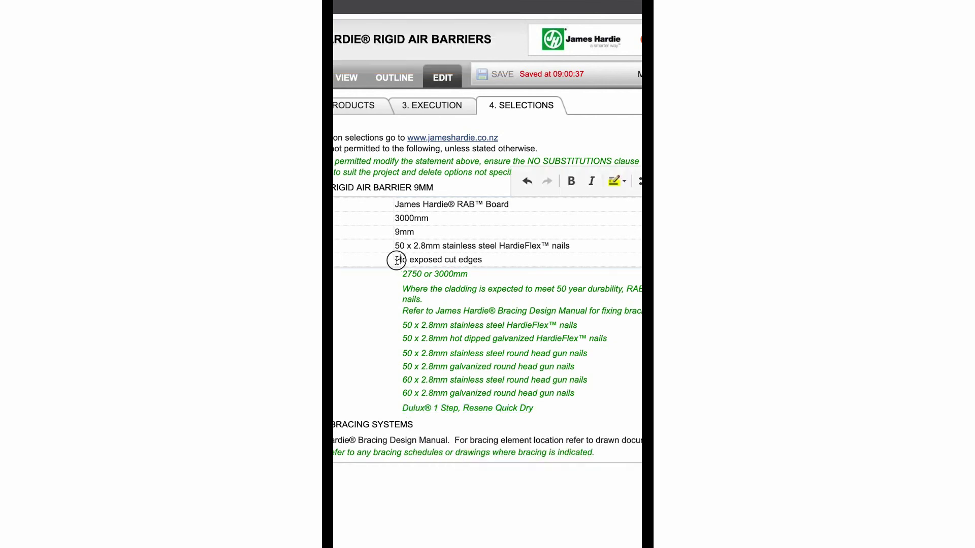
pyautogui.write('Dulux® 1 Step, Resene Quick Dry')
pyautogui.doubleClick(522, 261)
pyautogui.press('Delete')
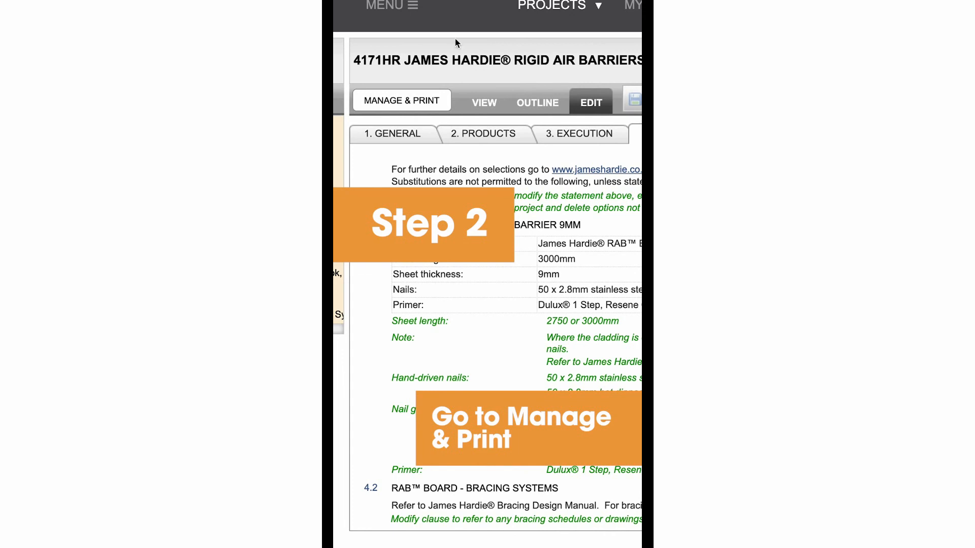
# Go to the specification's Manf Tech Lib in Manage & Print and open the technical library for 4171HR James Hardie Rigid Air Barriers.
pyautogui.click(401, 103)
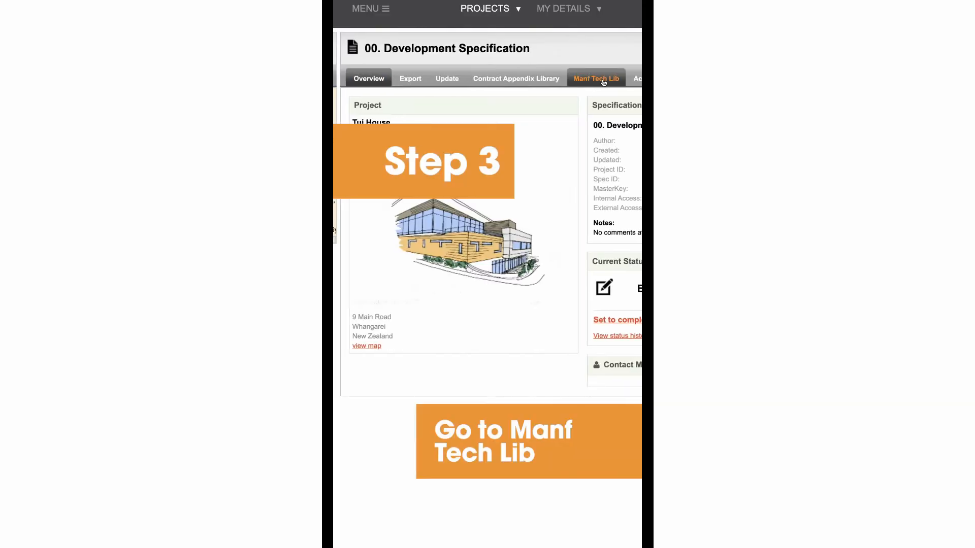
pyautogui.click(602, 80)
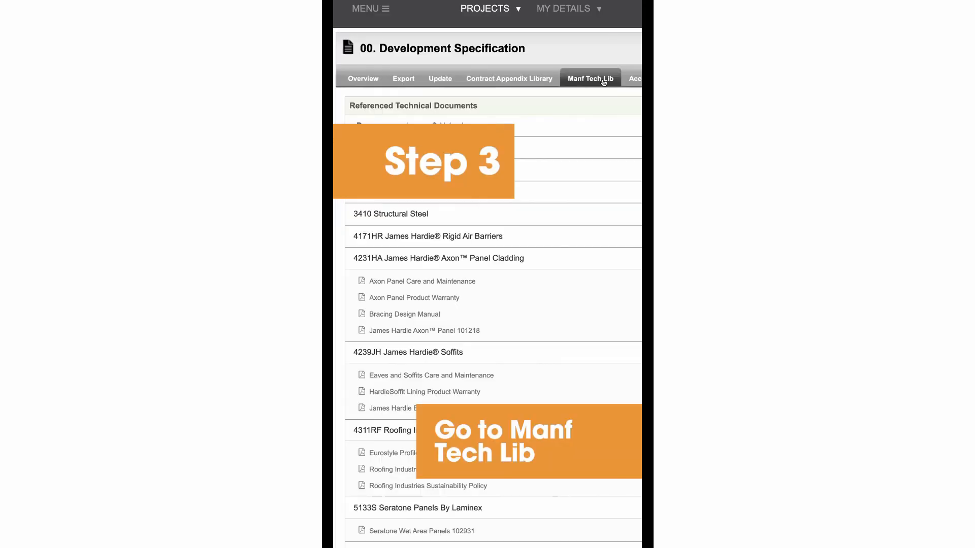
pyautogui.click(483, 237)
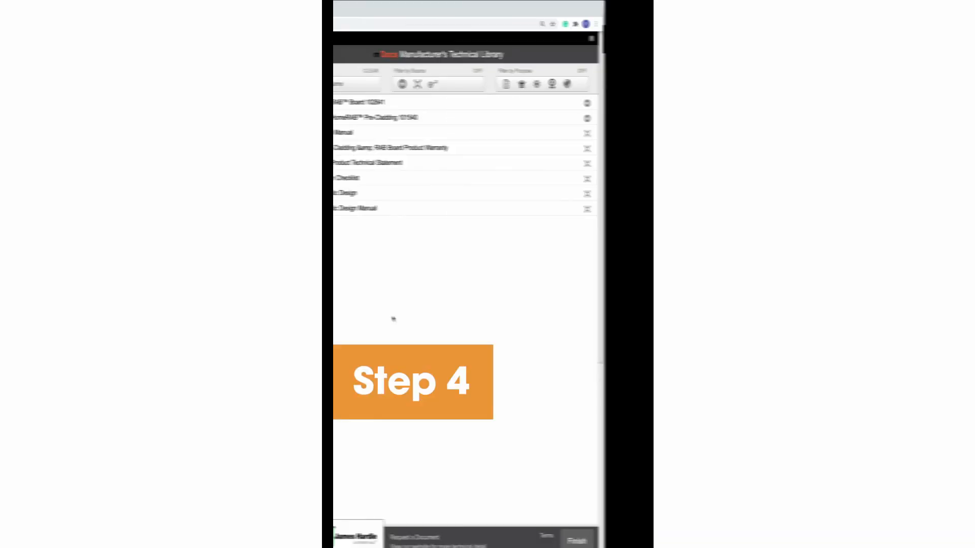
# Attach the Bracing Design Manual to the work section and save the added note "For Consent" with it.
pyautogui.click(390, 134)
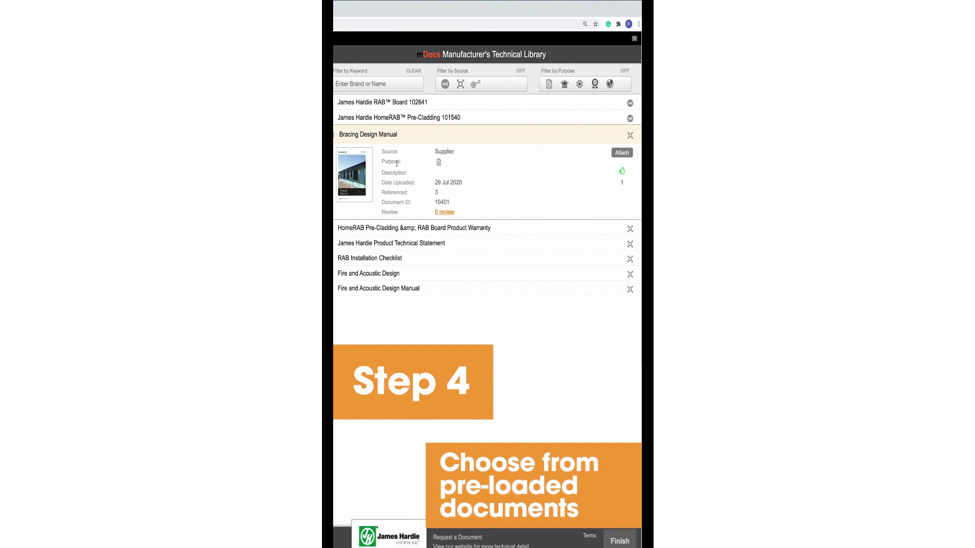
pyautogui.click(621, 152)
pyautogui.click(439, 297)
pyautogui.write('Fo')
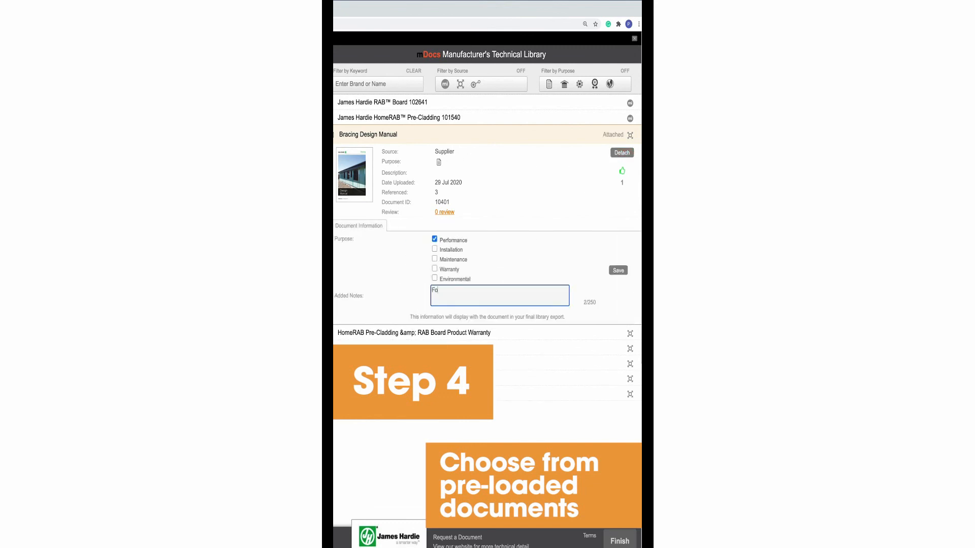
pyautogui.write('r Consent')
pyautogui.click(618, 270)
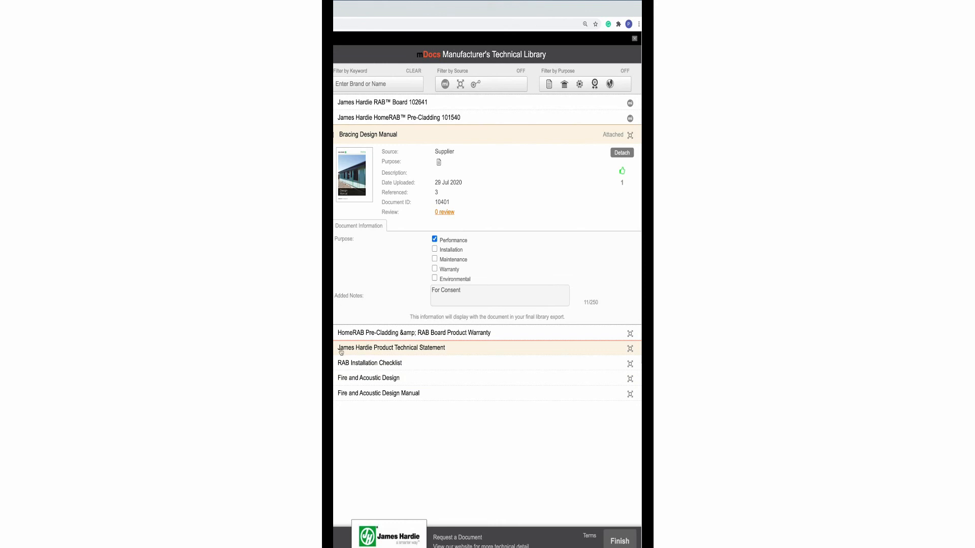
# Attach the James Hardie Product Technical Statement and the RAB Installation Checklist, and finish the document selection.
pyautogui.click(357, 349)
pyautogui.click(622, 183)
pyautogui.click(336, 385)
pyautogui.click(621, 198)
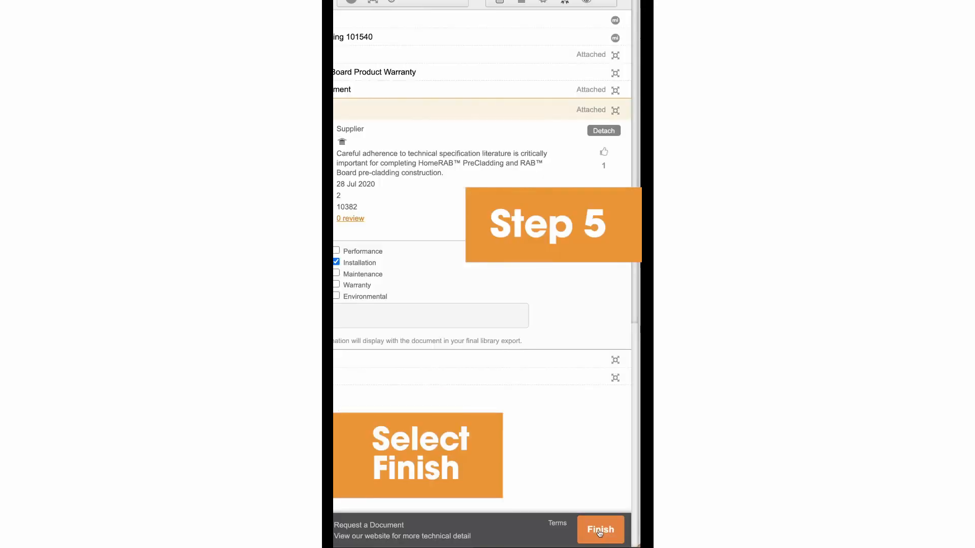
pyautogui.click(600, 533)
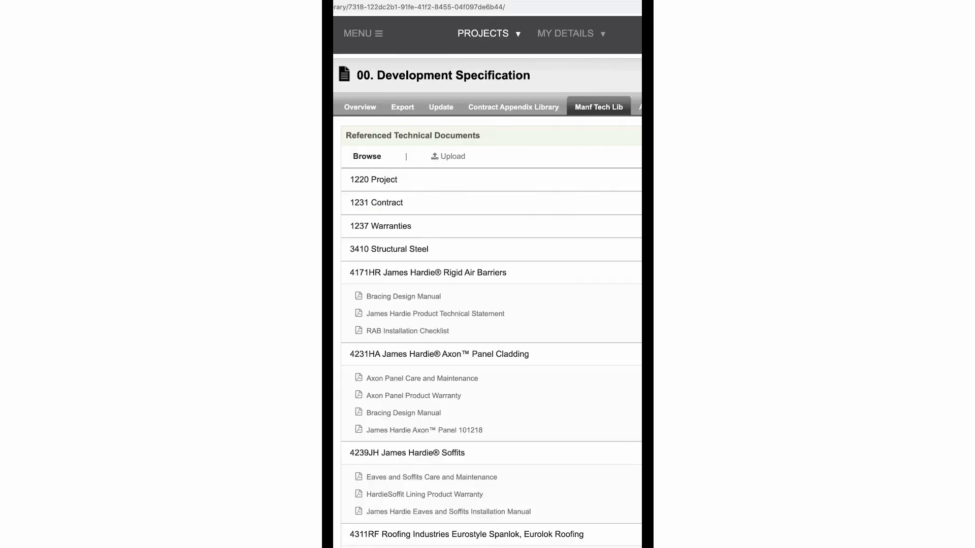
# Export the specification as a PDF with the content limited to Manufacturer Information Only.
pyautogui.click(402, 109)
pyautogui.click(512, 168)
pyautogui.click(512, 168)
pyautogui.click(569, 196)
pyautogui.click(534, 227)
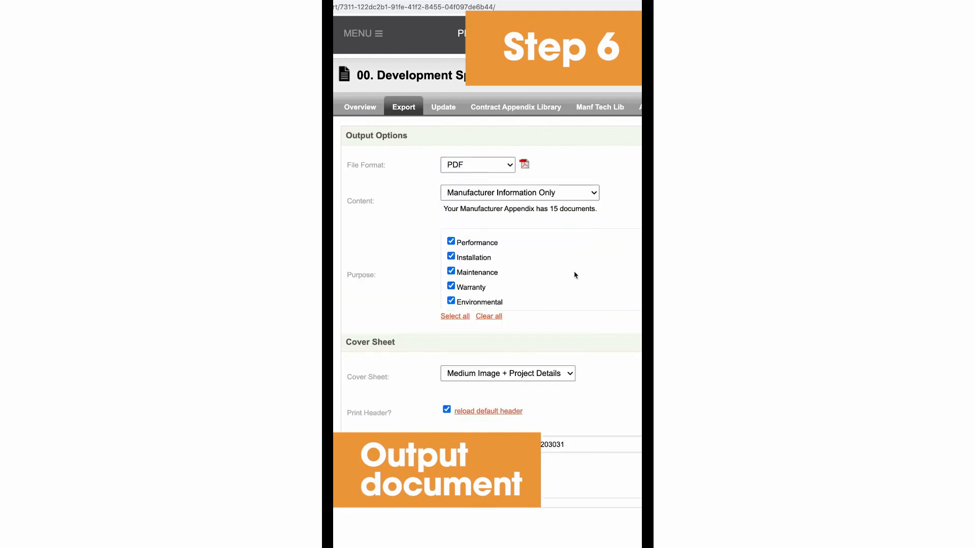
pyautogui.click(473, 477)
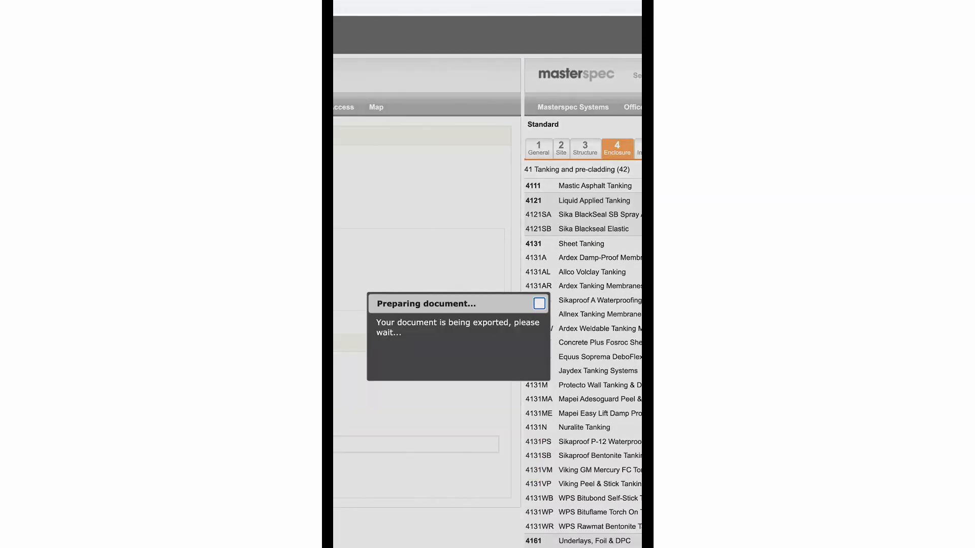